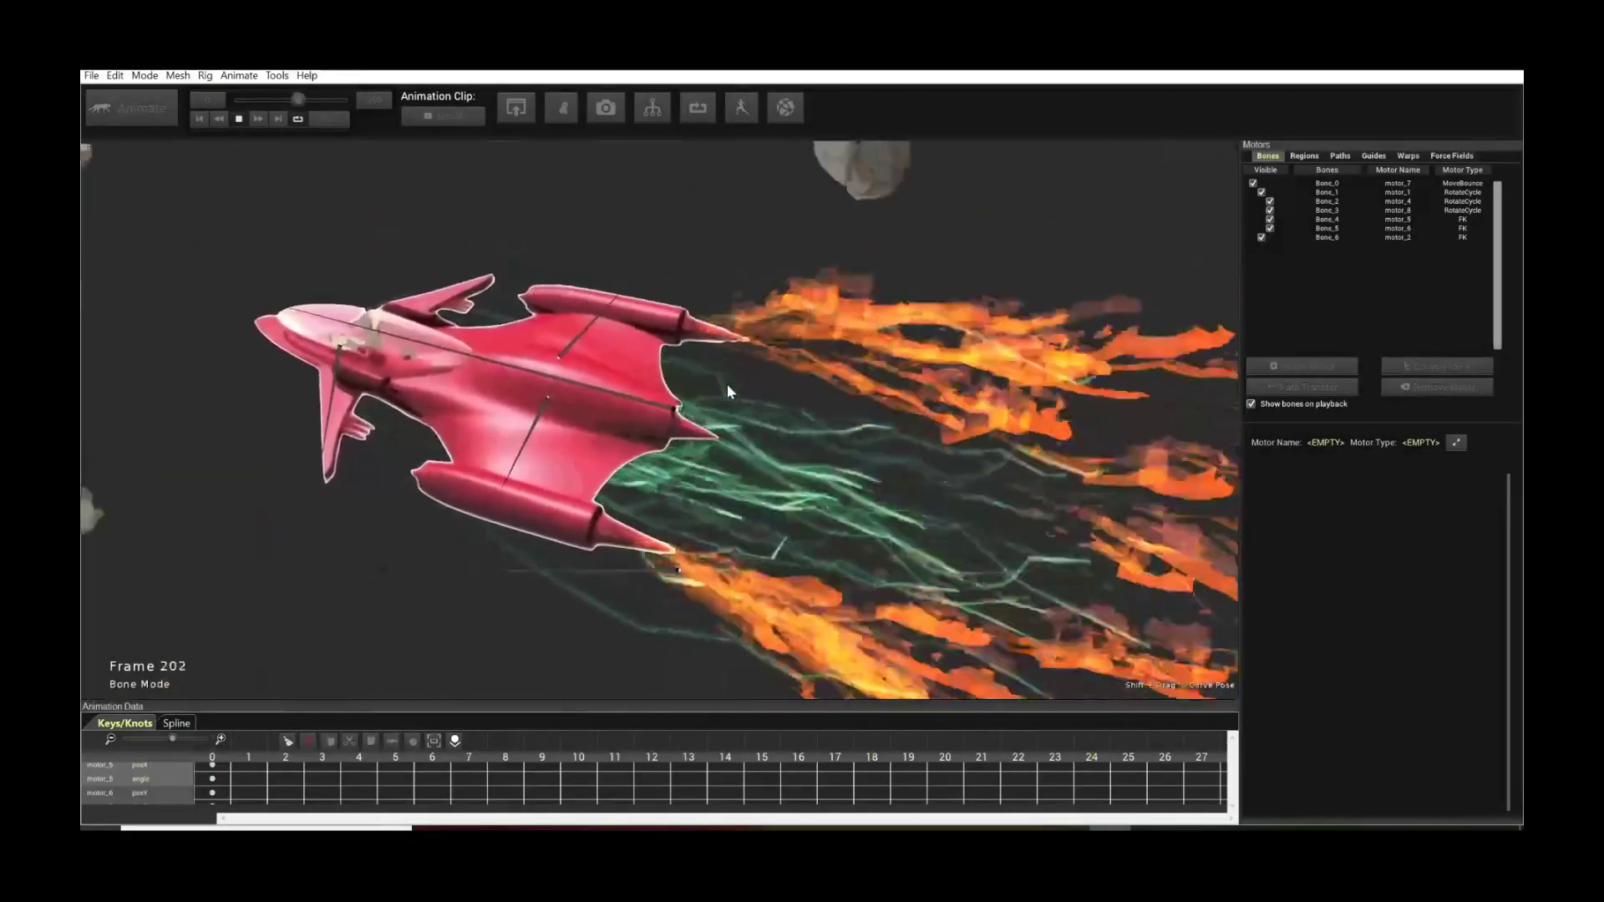
Stop the animation playback and inspect the motors of the root bone and its first rotating child bones
{"action": "key", "text": "space"}
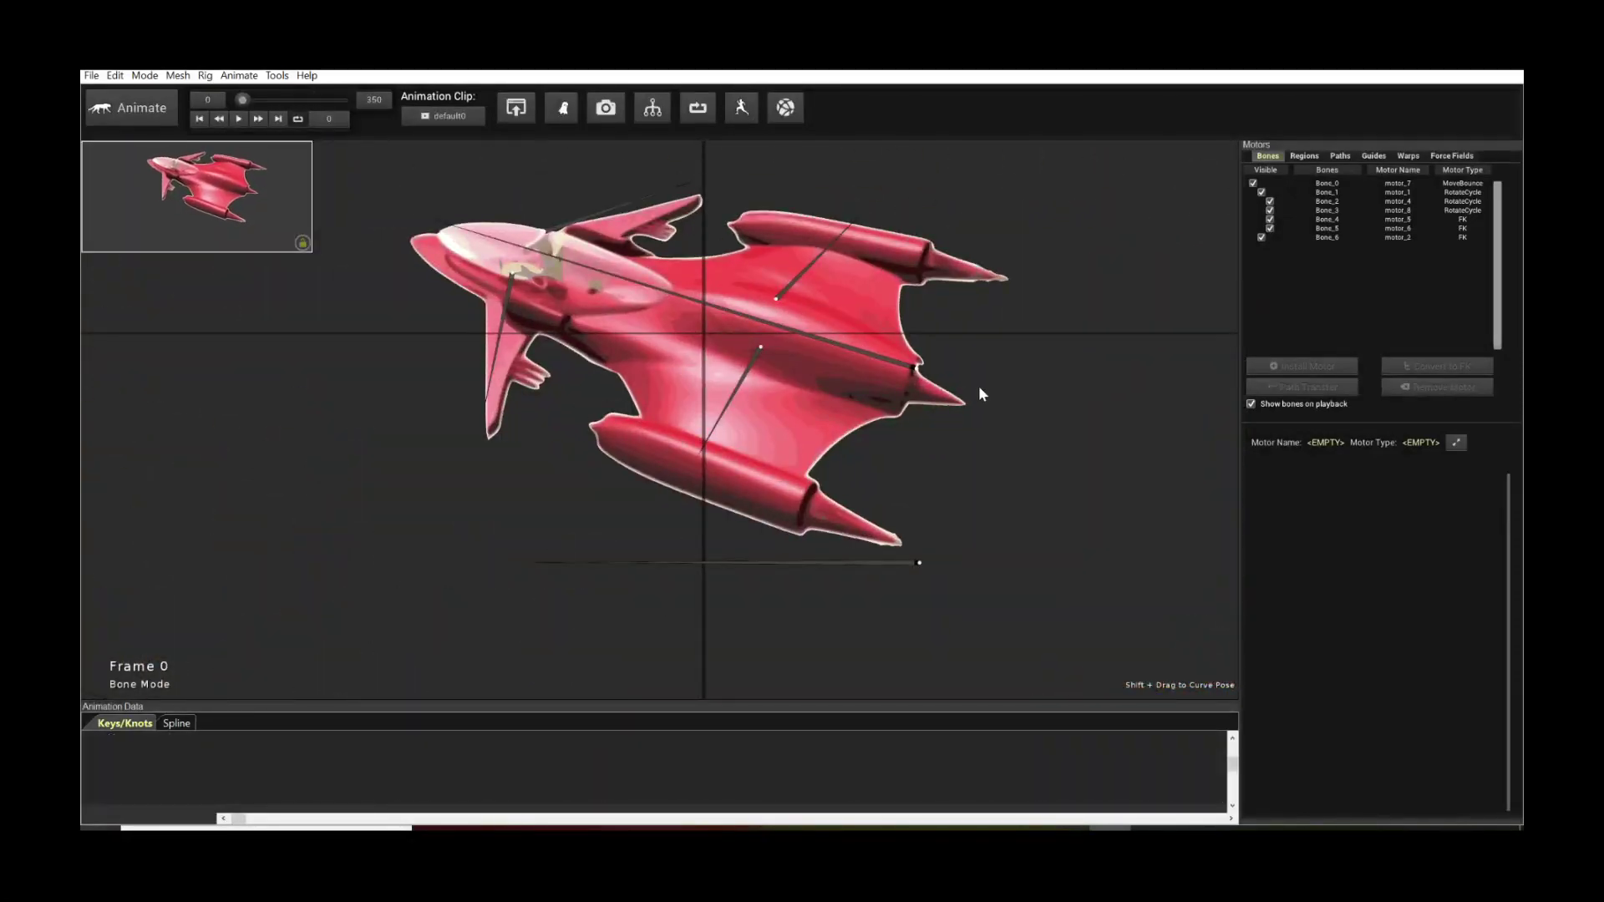
{"action": "left_click_drag", "start_coordinate": [996, 377], "coordinate": [990, 429]}
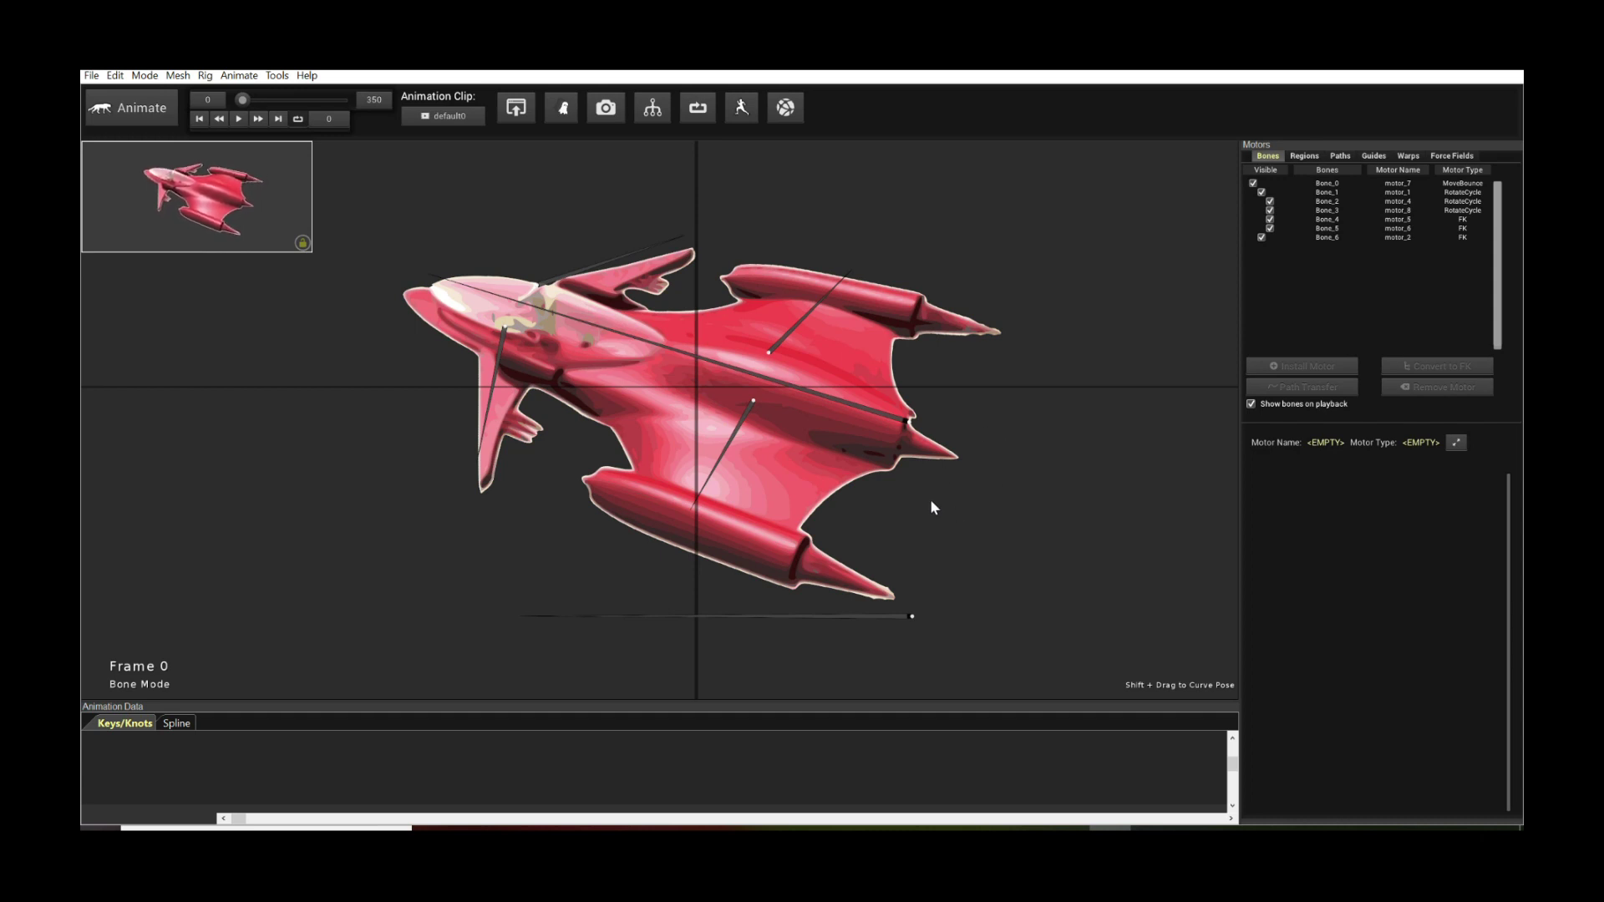
{"action": "left_click", "coordinate": [894, 618]}
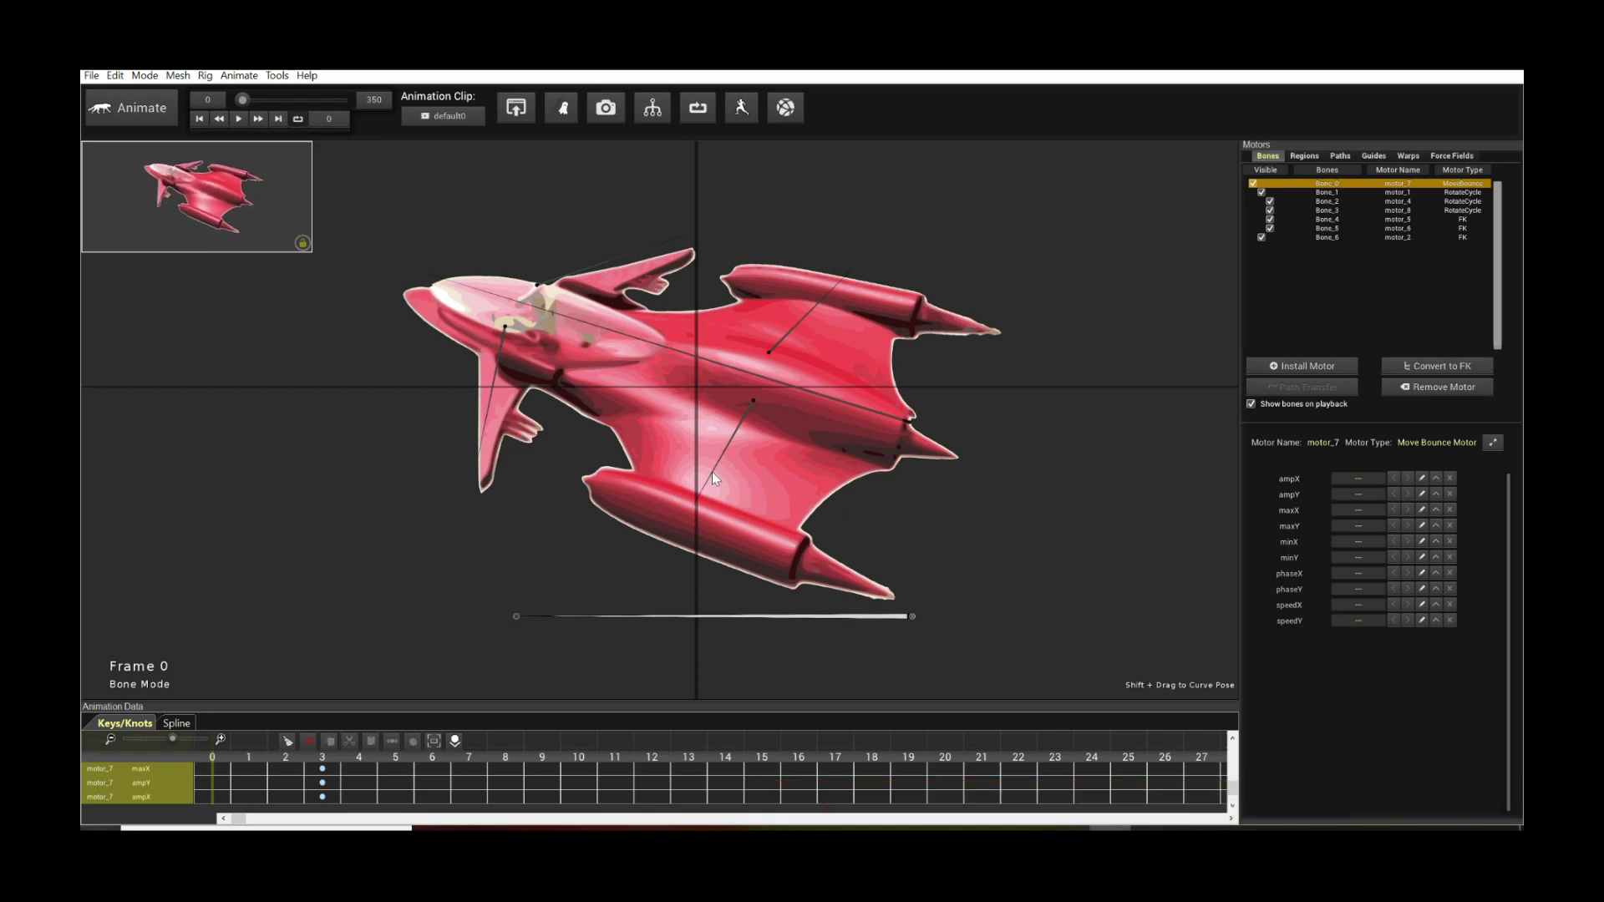
{"action": "left_click_drag", "start_coordinate": [648, 406], "coordinate": [738, 478]}
{"action": "scroll", "coordinate": [799, 470], "scroll_direction": "up", "scroll_amount": 3}
{"action": "scroll", "coordinate": [485, 326], "scroll_direction": "down", "scroll_amount": 3}
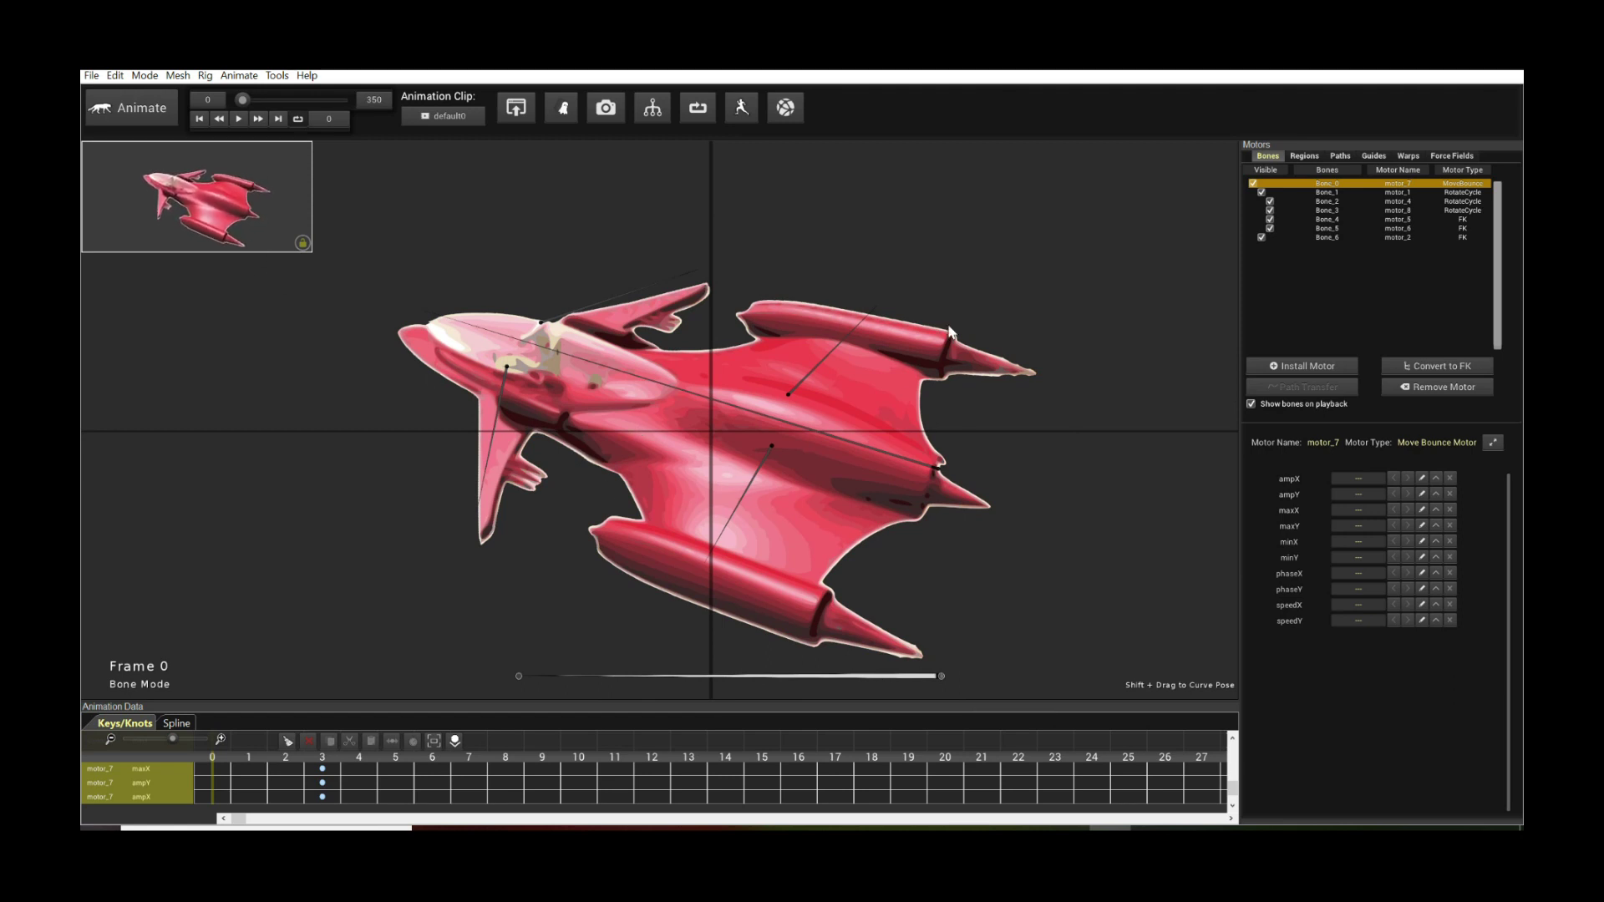
{"action": "left_click", "coordinate": [1403, 202]}
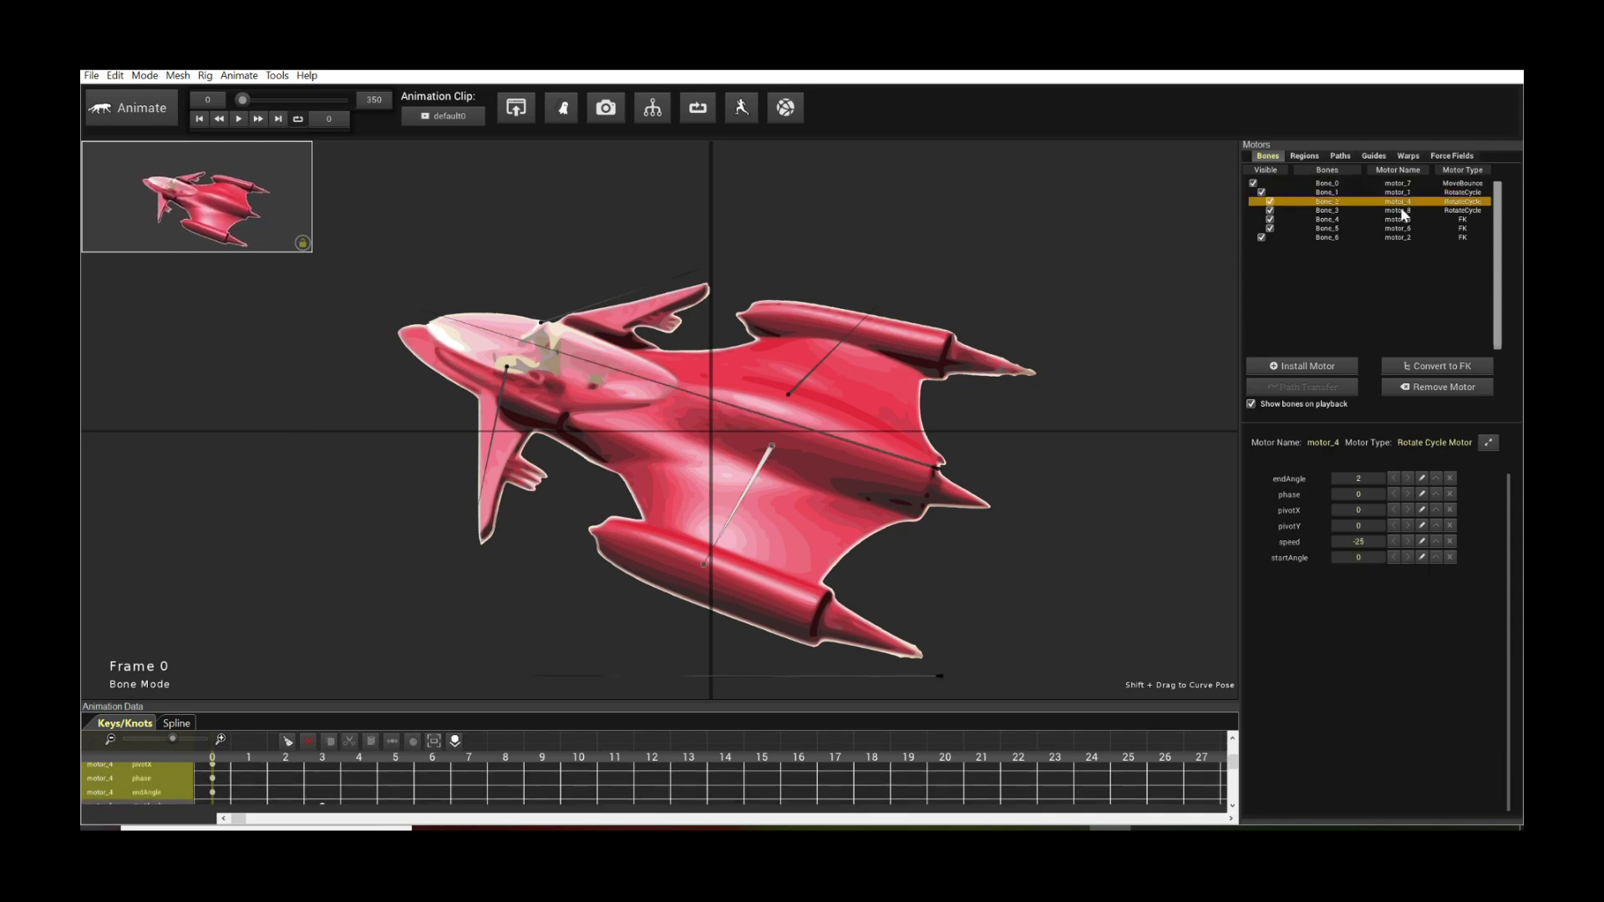
{"action": "left_click", "coordinate": [1406, 193]}
{"action": "double_click", "coordinate": [1403, 202]}
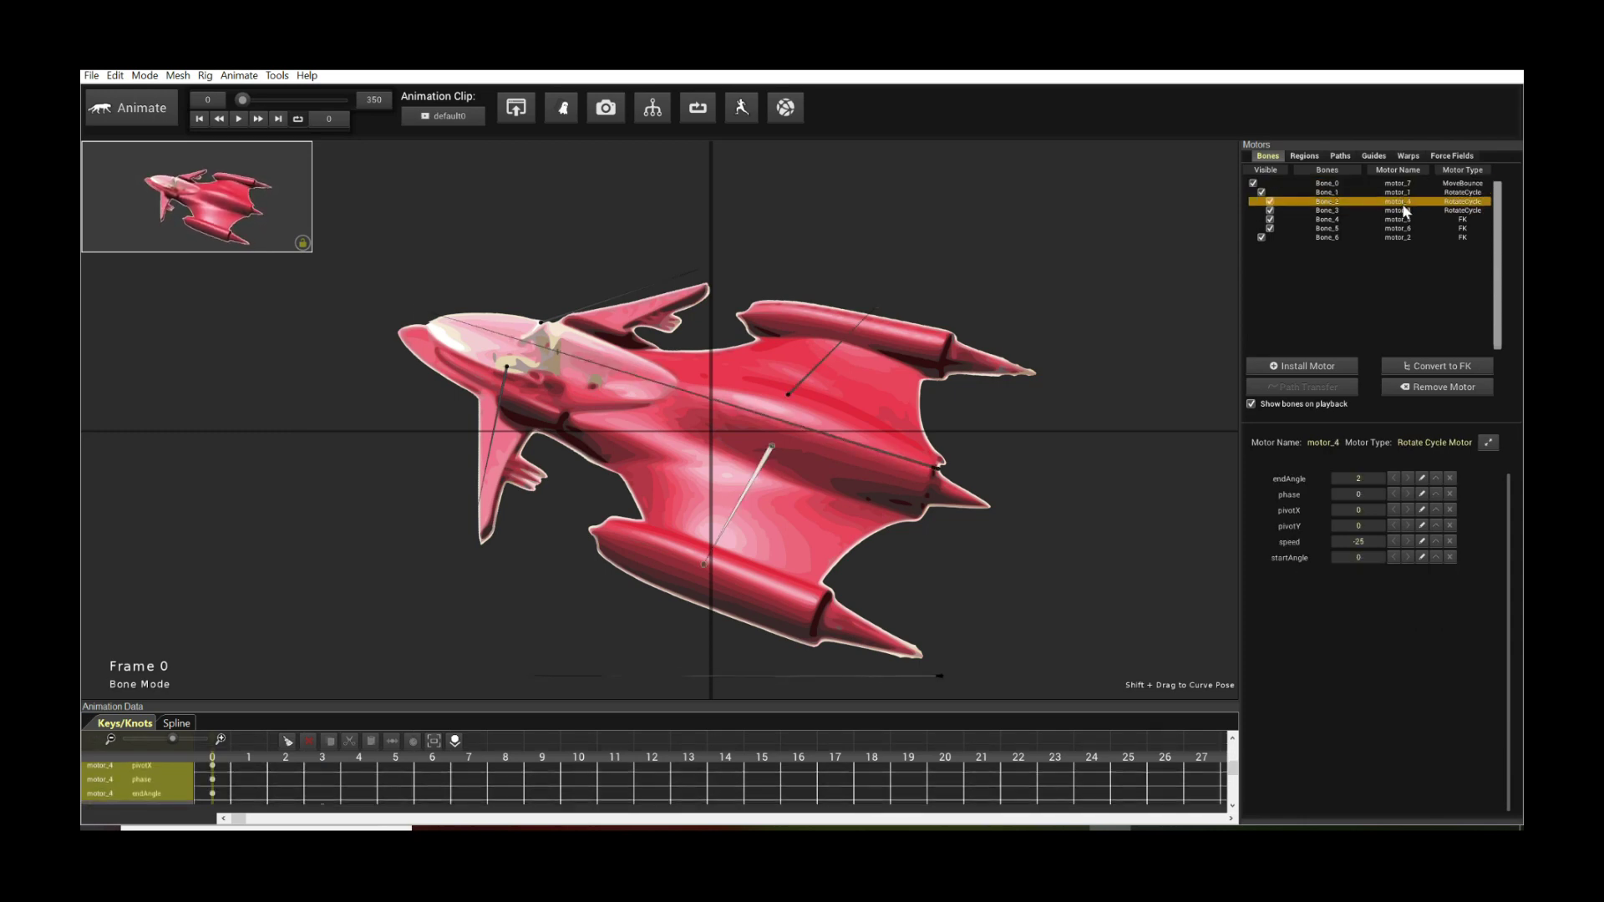
Examine the spaceship's cockpit, body and rear engines up close, returning to a view of the whole ship
{"action": "left_click", "coordinate": [851, 472]}
{"action": "left_click_drag", "start_coordinate": [734, 321], "coordinate": [916, 447]}
{"action": "scroll", "coordinate": [692, 375], "scroll_direction": "up", "scroll_amount": 3}
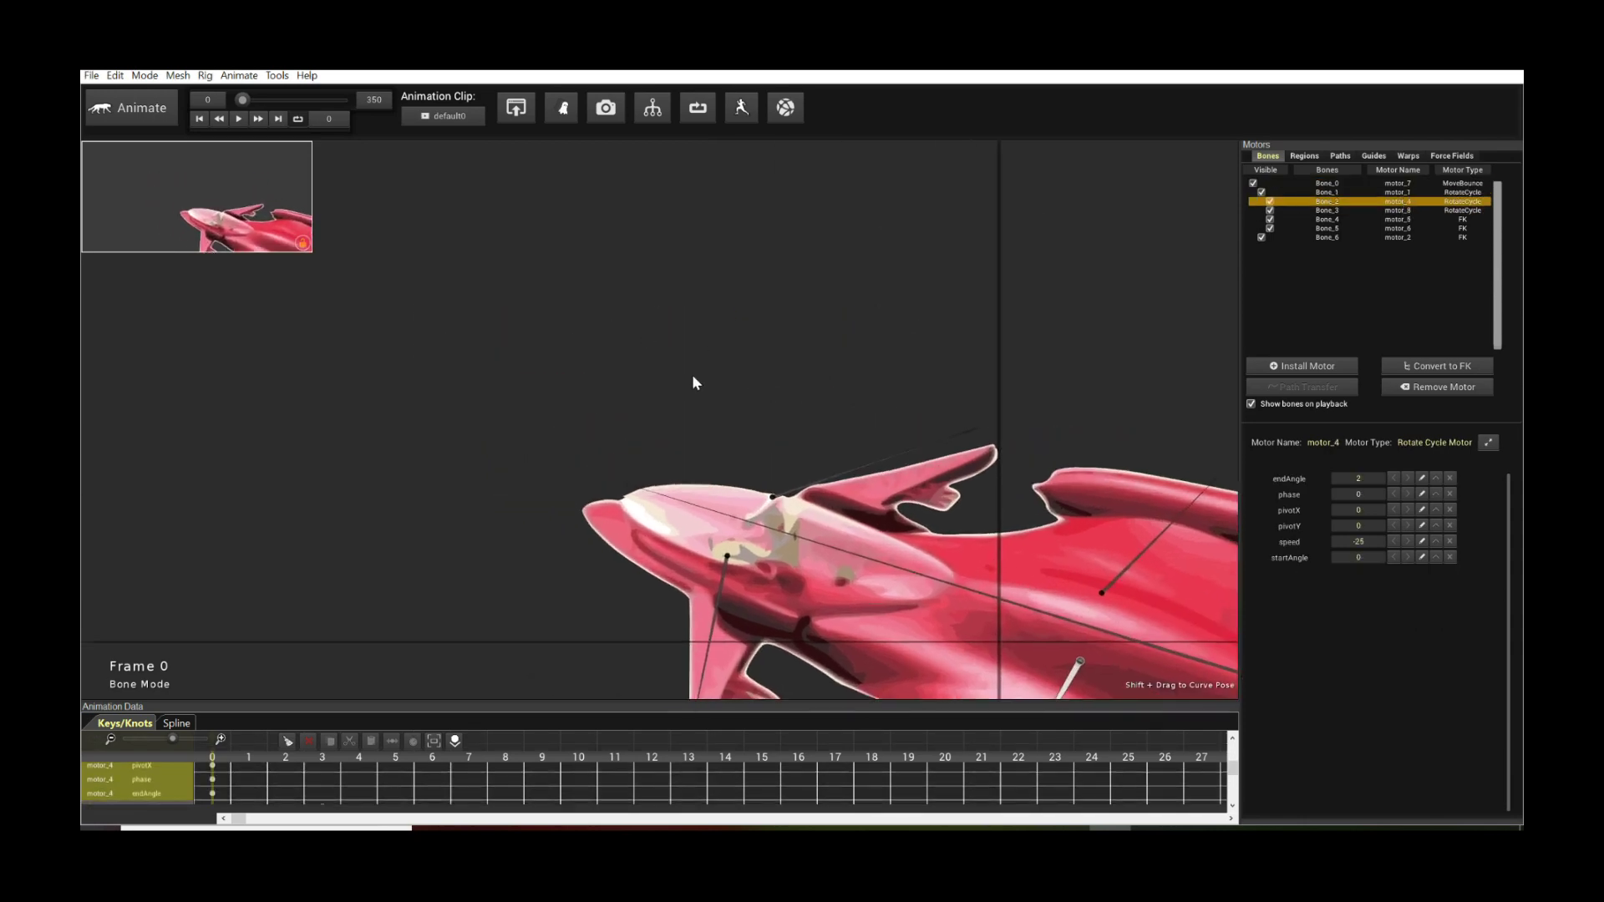
{"action": "left_click_drag", "start_coordinate": [681, 308], "coordinate": [521, 201]}
{"action": "left_click_drag", "start_coordinate": [822, 368], "coordinate": [603, 268]}
{"action": "scroll", "coordinate": [609, 272], "scroll_direction": "up", "scroll_amount": 3}
{"action": "left_click_drag", "start_coordinate": [701, 317], "coordinate": [660, 281]}
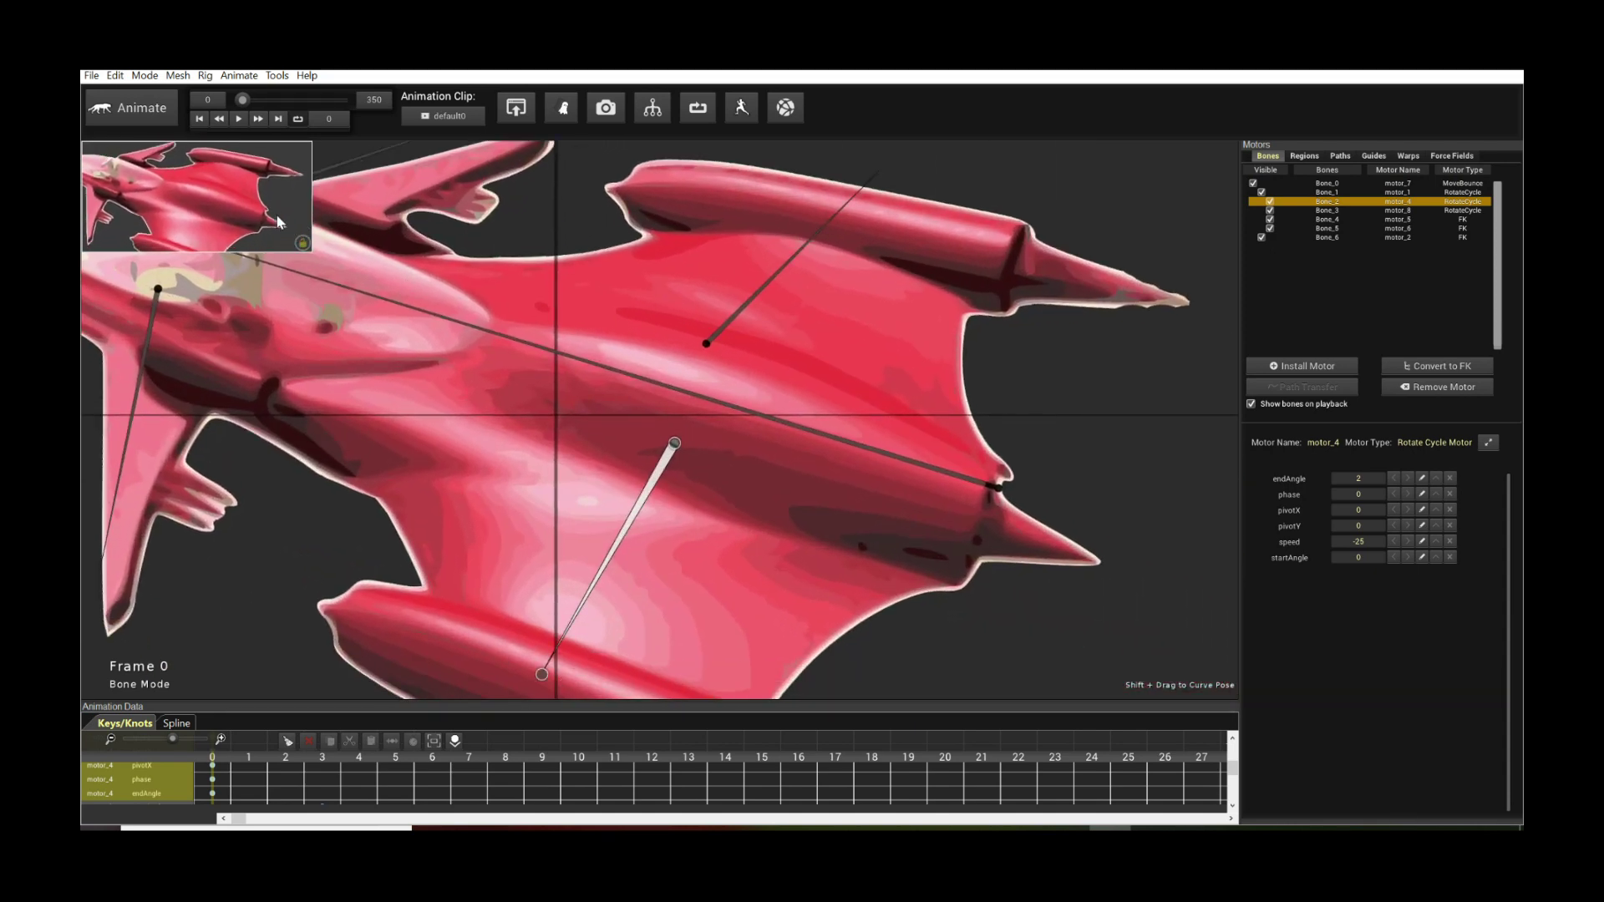
{"action": "scroll", "coordinate": [513, 266], "scroll_direction": "down", "scroll_amount": 3}
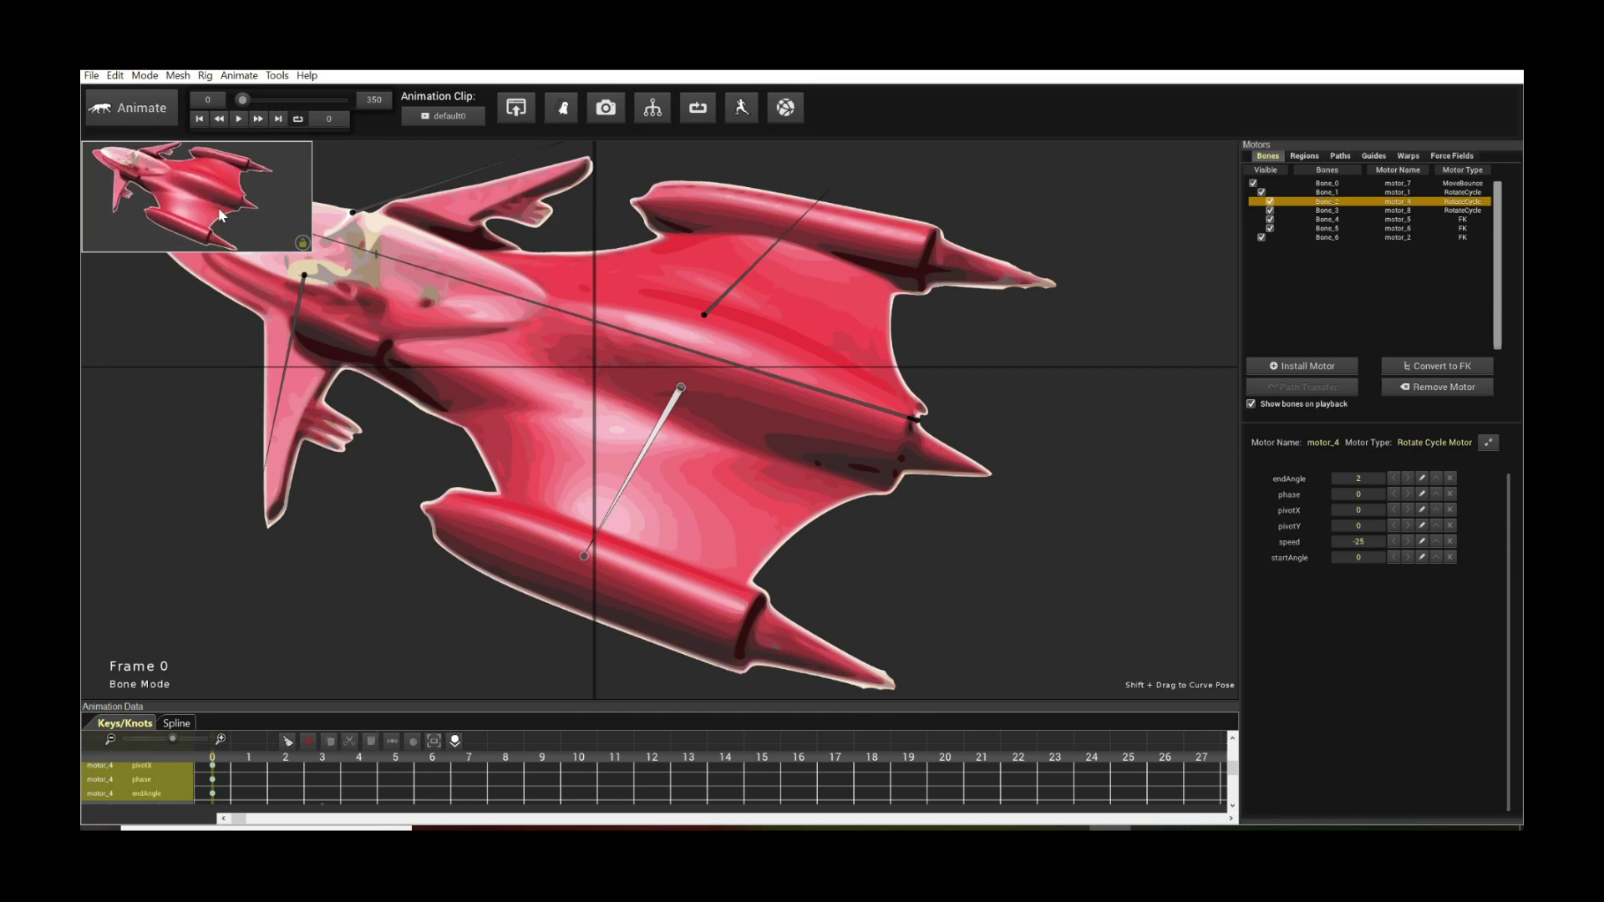
{"action": "scroll", "coordinate": [541, 327], "scroll_direction": "down", "scroll_amount": 2}
{"action": "scroll", "coordinate": [615, 352], "scroll_direction": "down", "scroll_amount": 1}
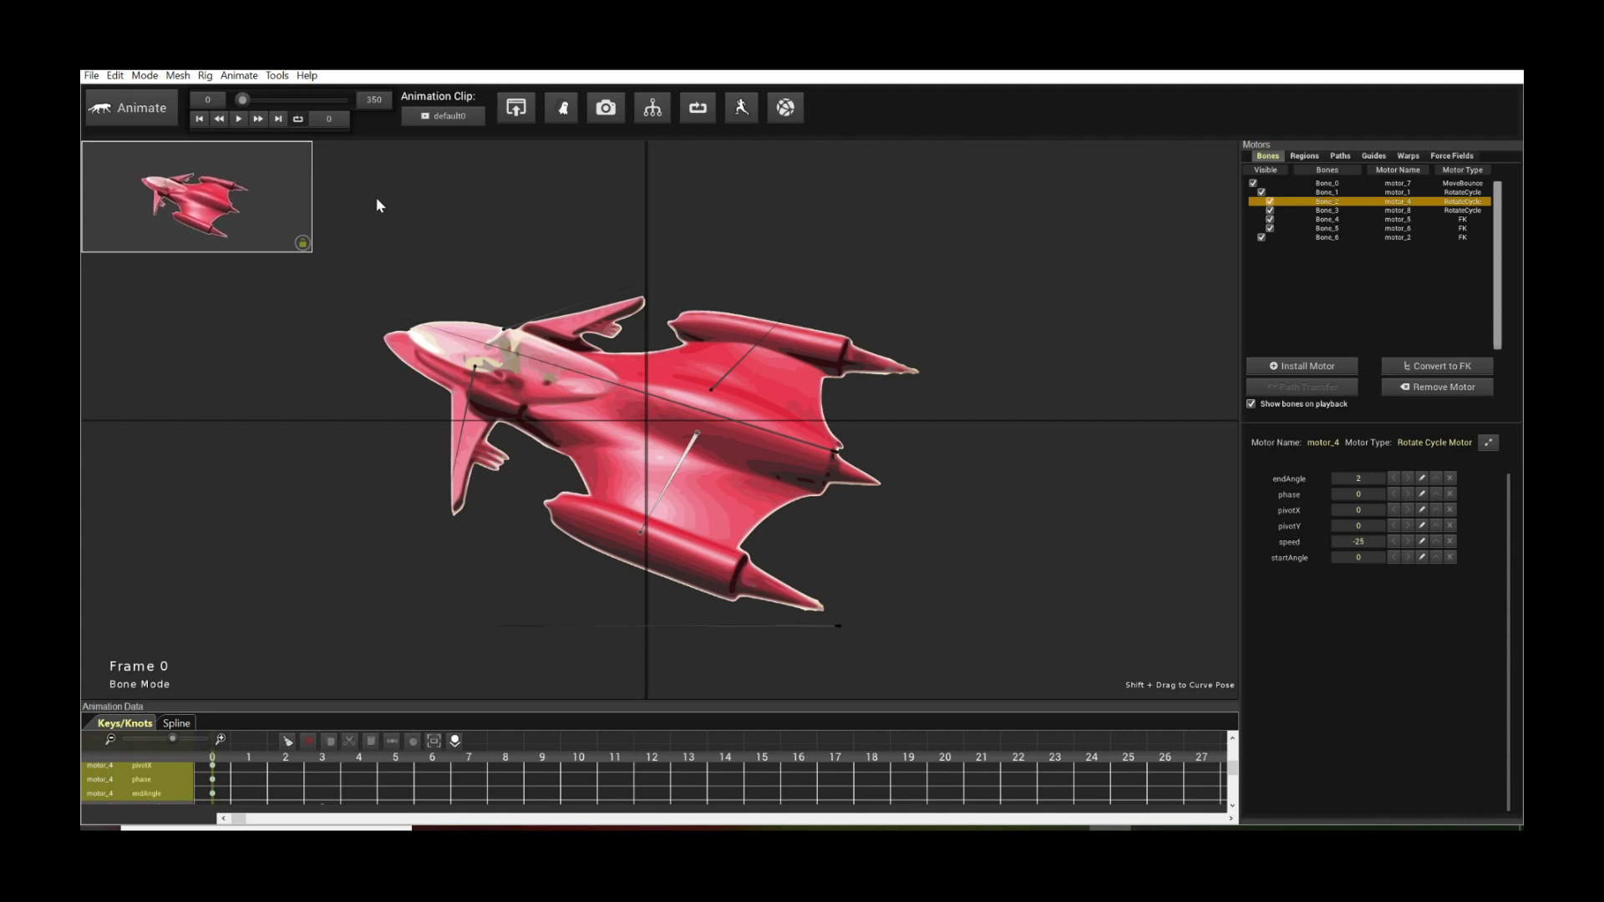
Open the Flow: Advanced Particles Systems editor
{"action": "left_click", "coordinate": [238, 75]}
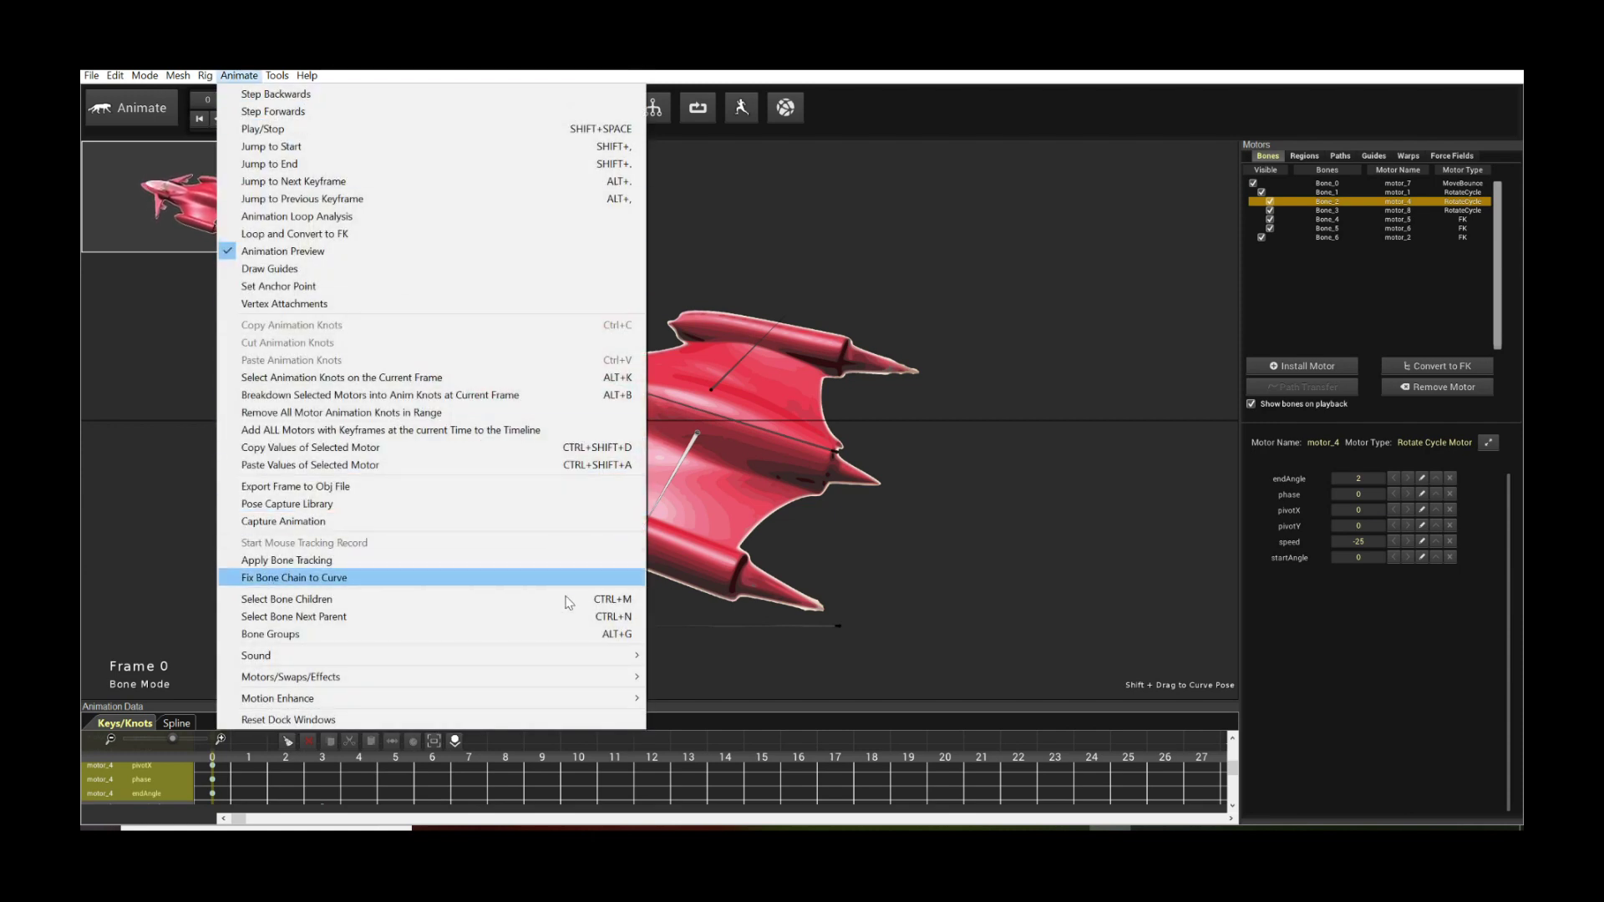
{"action": "mouse_move", "coordinate": [589, 677]}
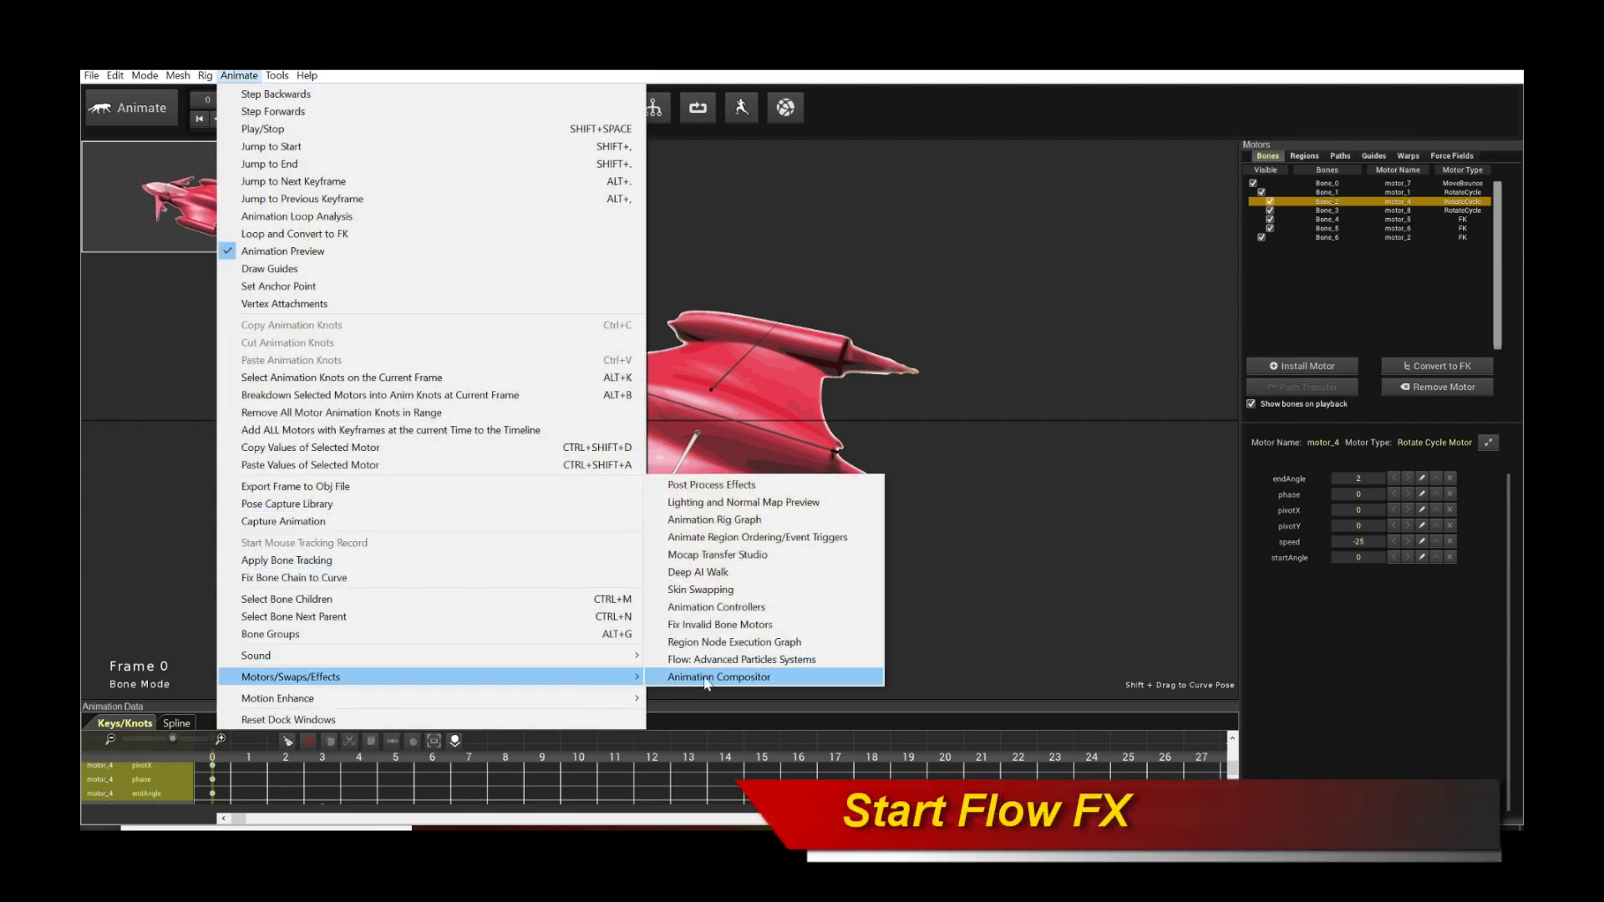
{"action": "left_click", "coordinate": [753, 660]}
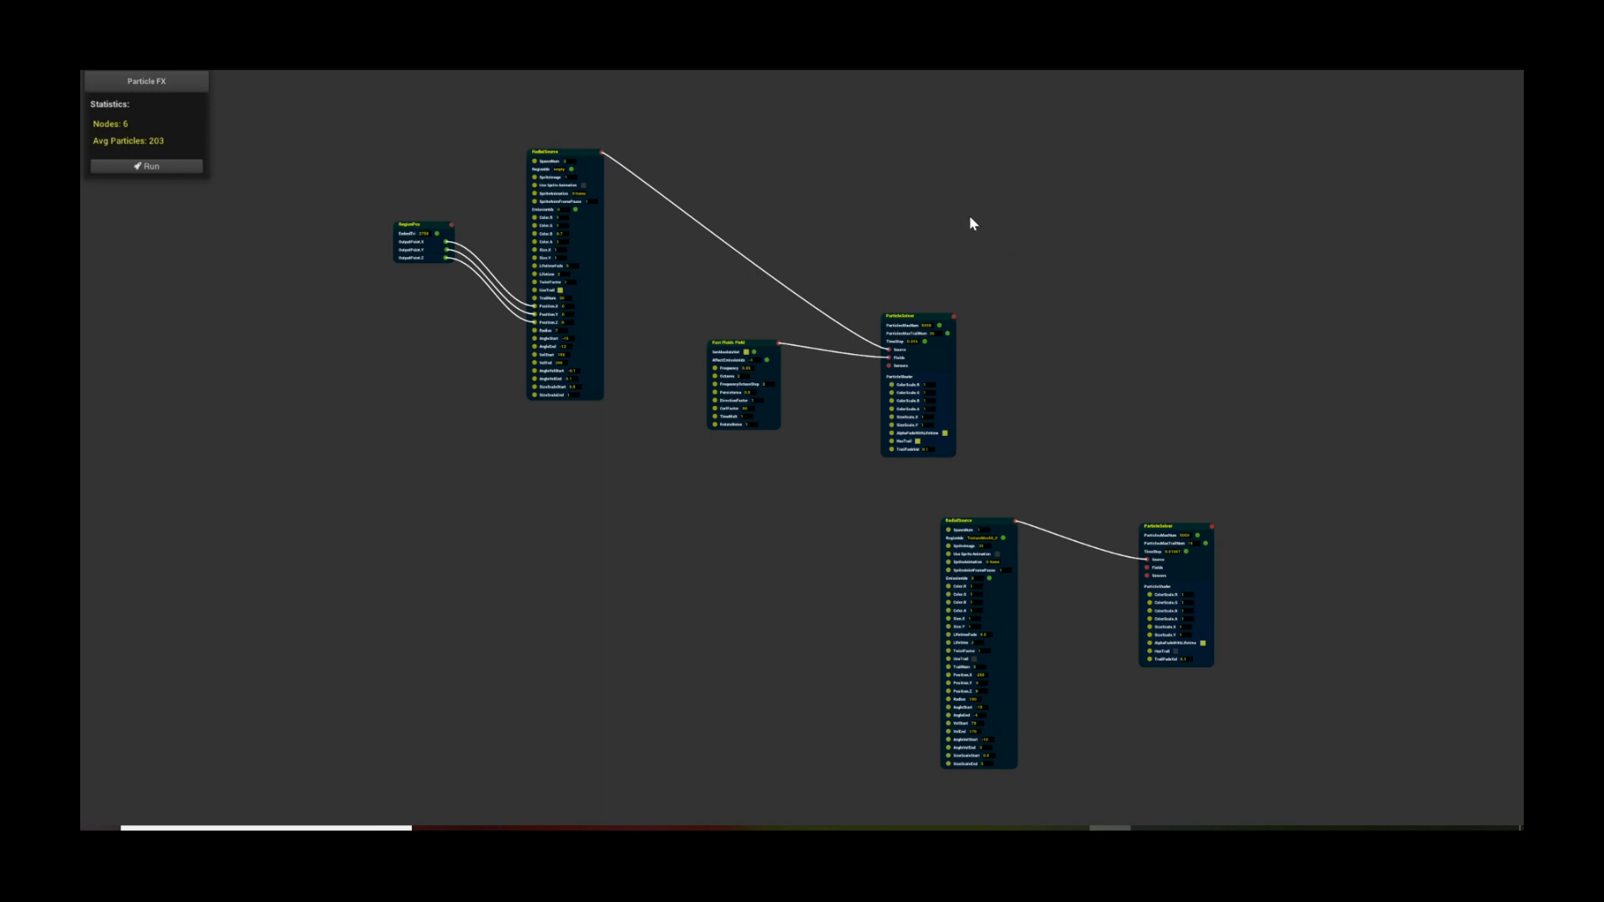
Examine the particle node graph, focusing on how RegionPos feeds RadialSource and connects through to ParticleSolver
{"action": "scroll", "coordinate": [1027, 267], "scroll_direction": "up", "scroll_amount": 2}
{"action": "scroll", "coordinate": [1050, 266], "scroll_direction": "up", "scroll_amount": 2}
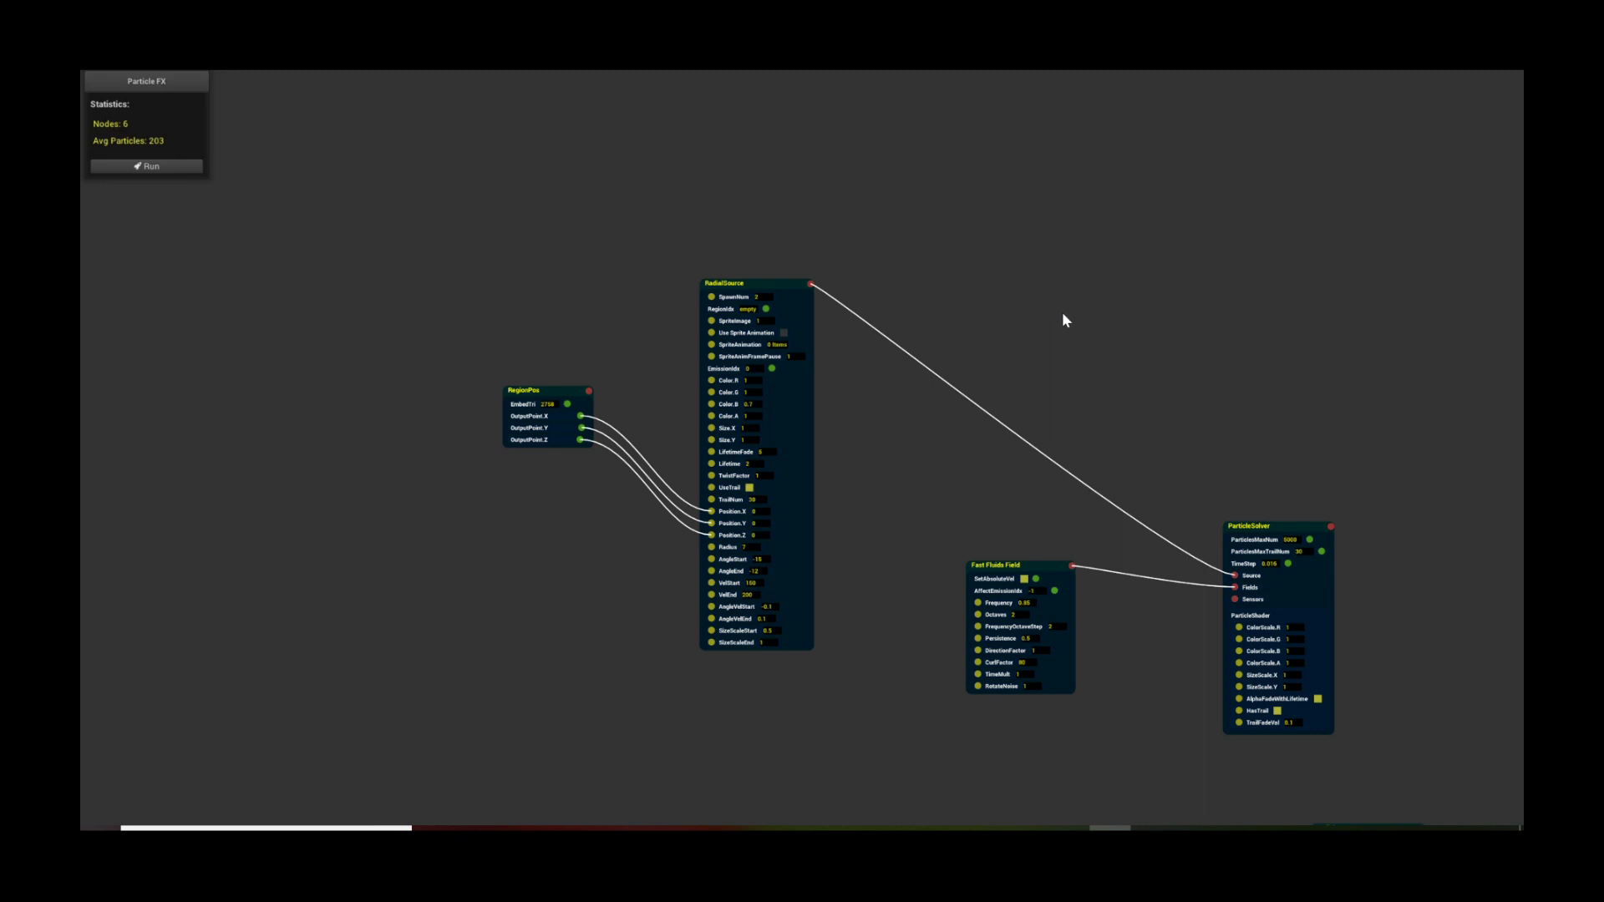
{"action": "left_click_drag", "start_coordinate": [1061, 313], "coordinate": [1096, 308]}
{"action": "scroll", "coordinate": [1113, 321], "scroll_direction": "up", "scroll_amount": 2}
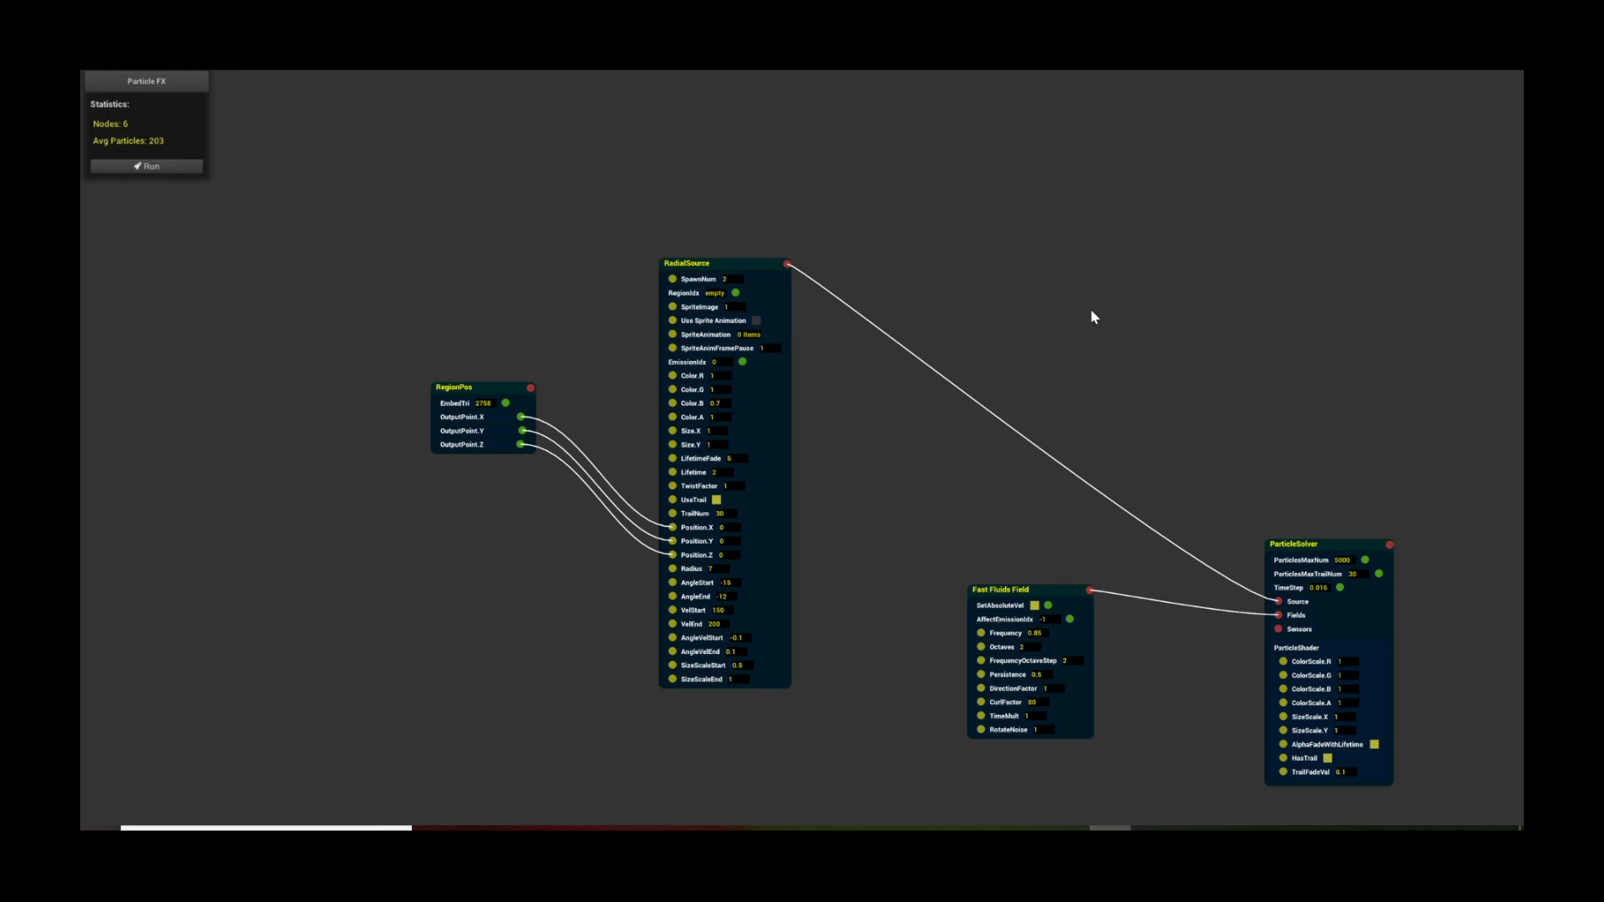
{"action": "left_click_drag", "start_coordinate": [1041, 339], "coordinate": [1061, 393]}
{"action": "scroll", "coordinate": [1085, 348], "scroll_direction": "up", "scroll_amount": 1}
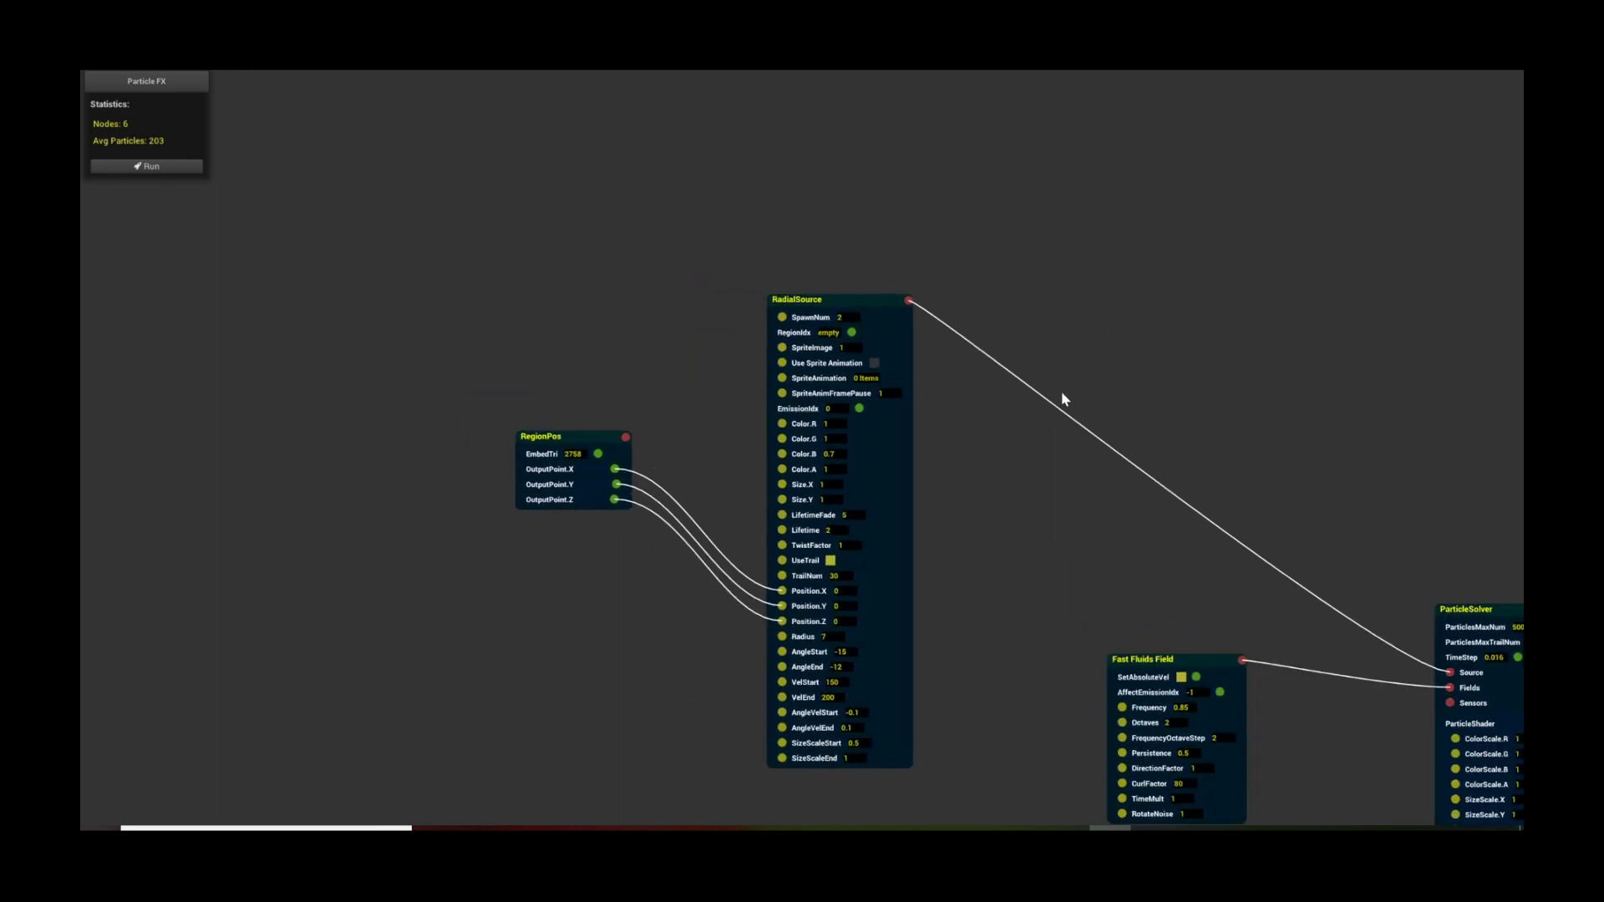
{"action": "scroll", "coordinate": [1045, 434], "scroll_direction": "up", "scroll_amount": 2}
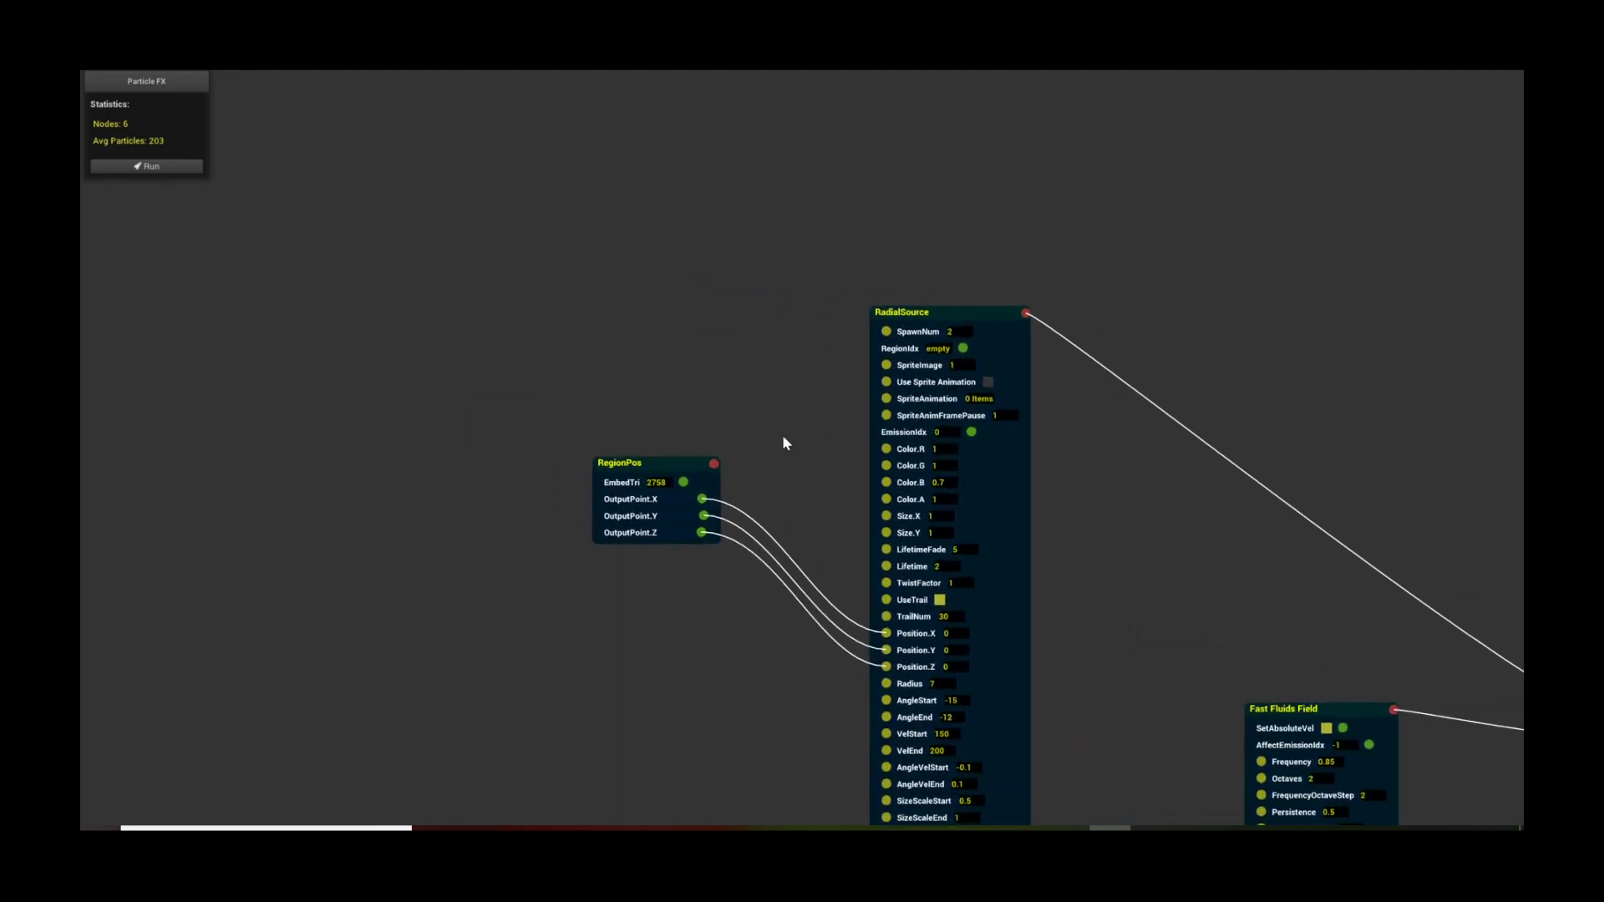
Reposition the RegionPos node slightly away from the RadialSource node, and shift RadialSource toward it
{"action": "left_click", "coordinate": [621, 470]}
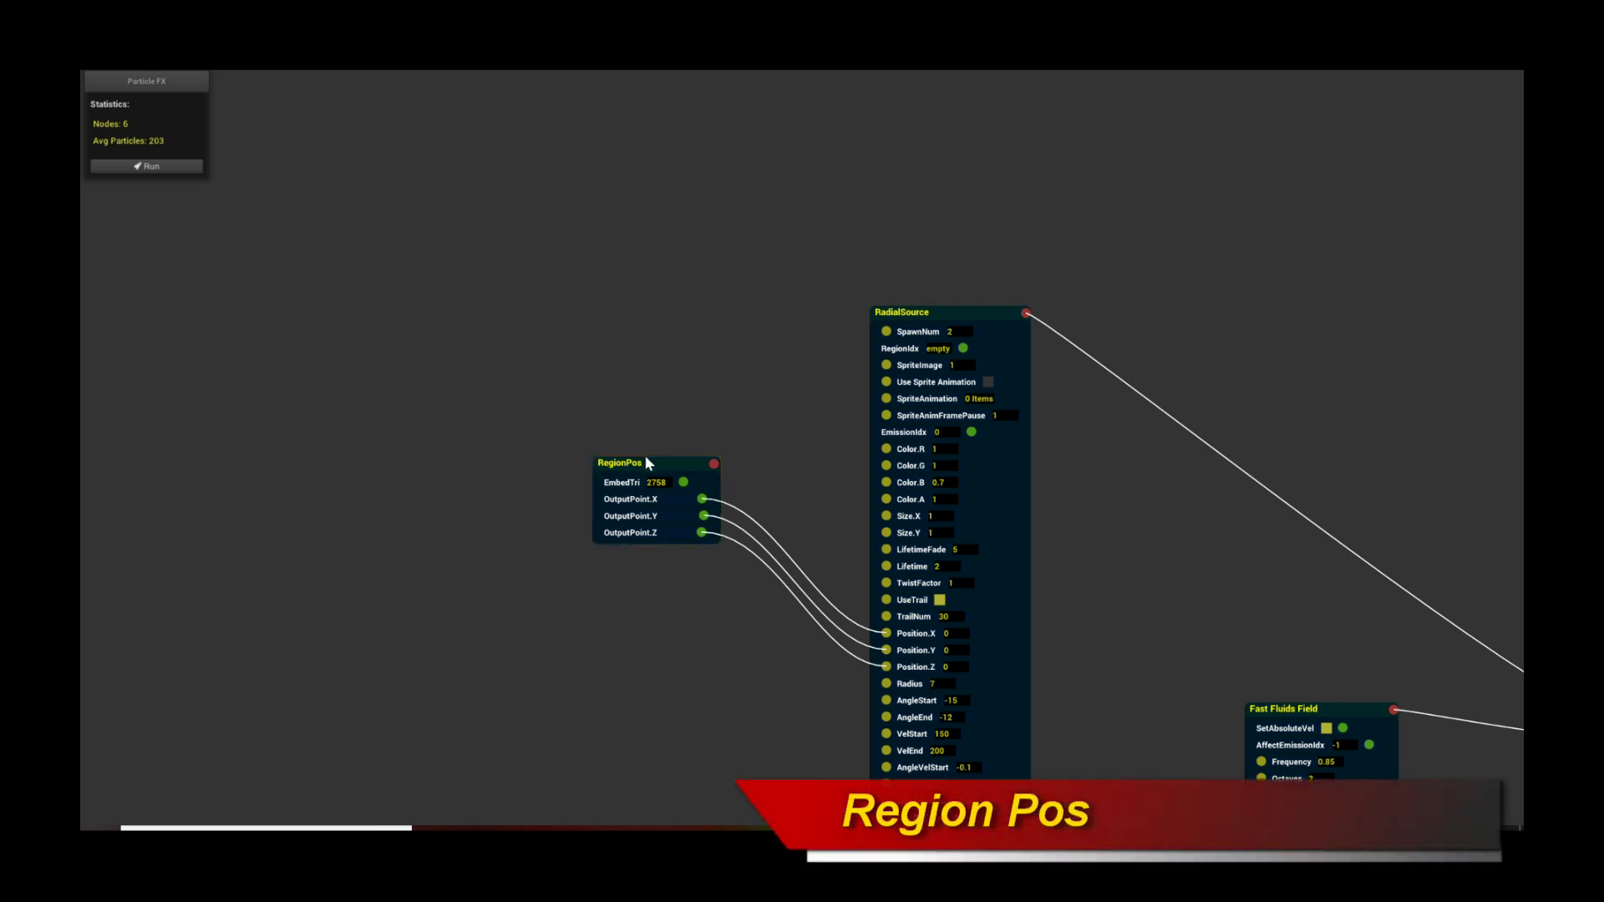
{"action": "left_click_drag", "start_coordinate": [613, 463], "coordinate": [605, 468]}
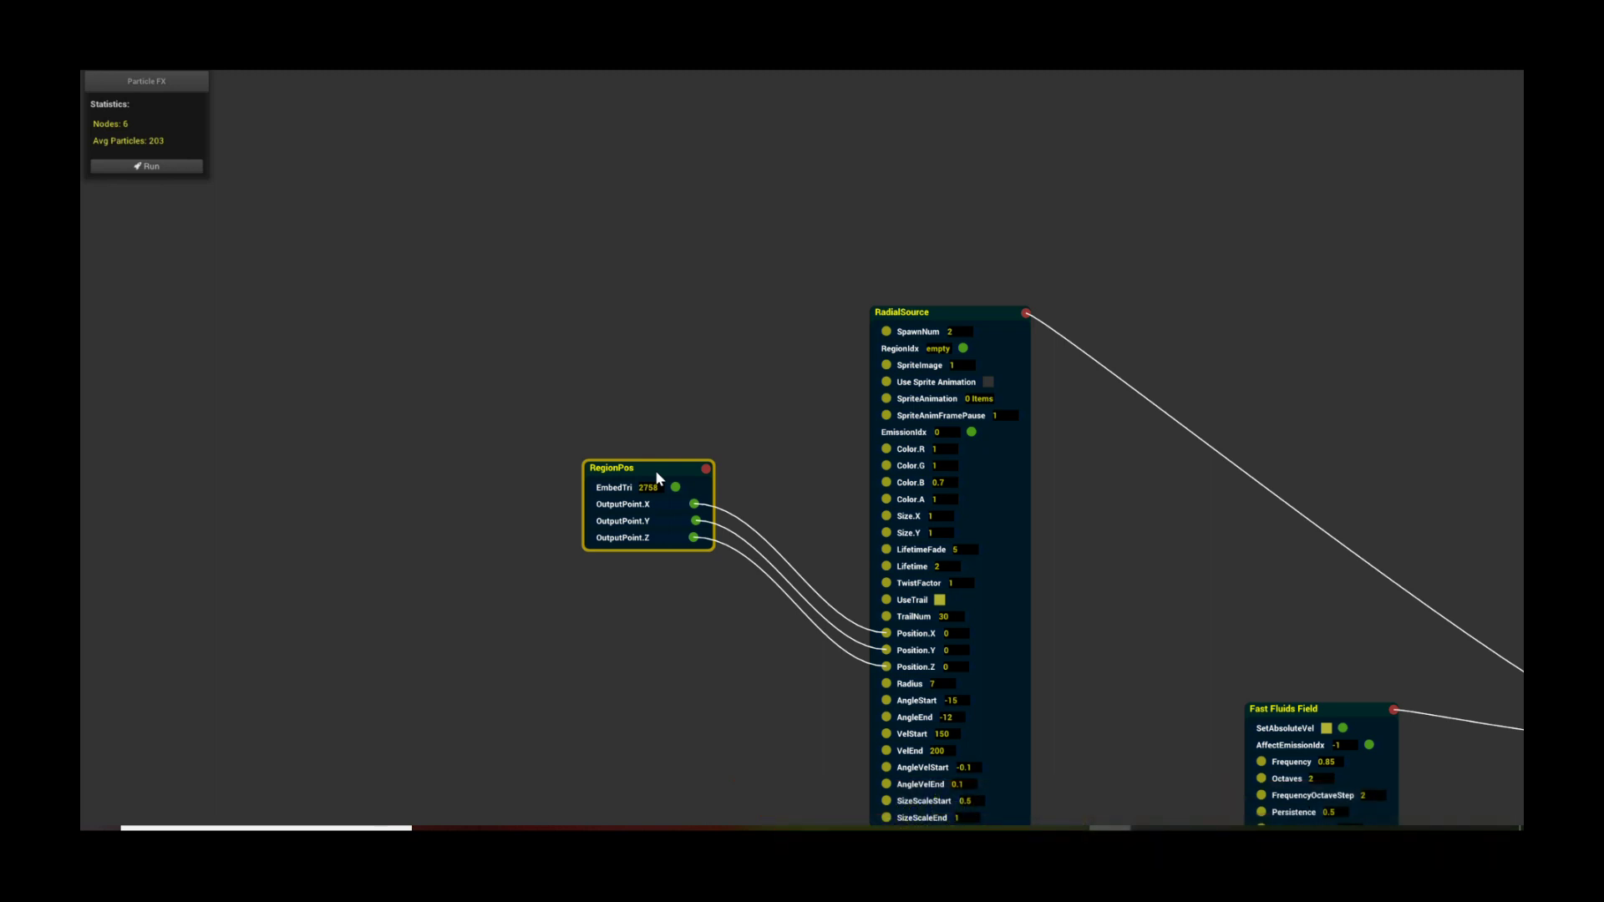
{"action": "left_click_drag", "start_coordinate": [657, 474], "coordinate": [626, 497]}
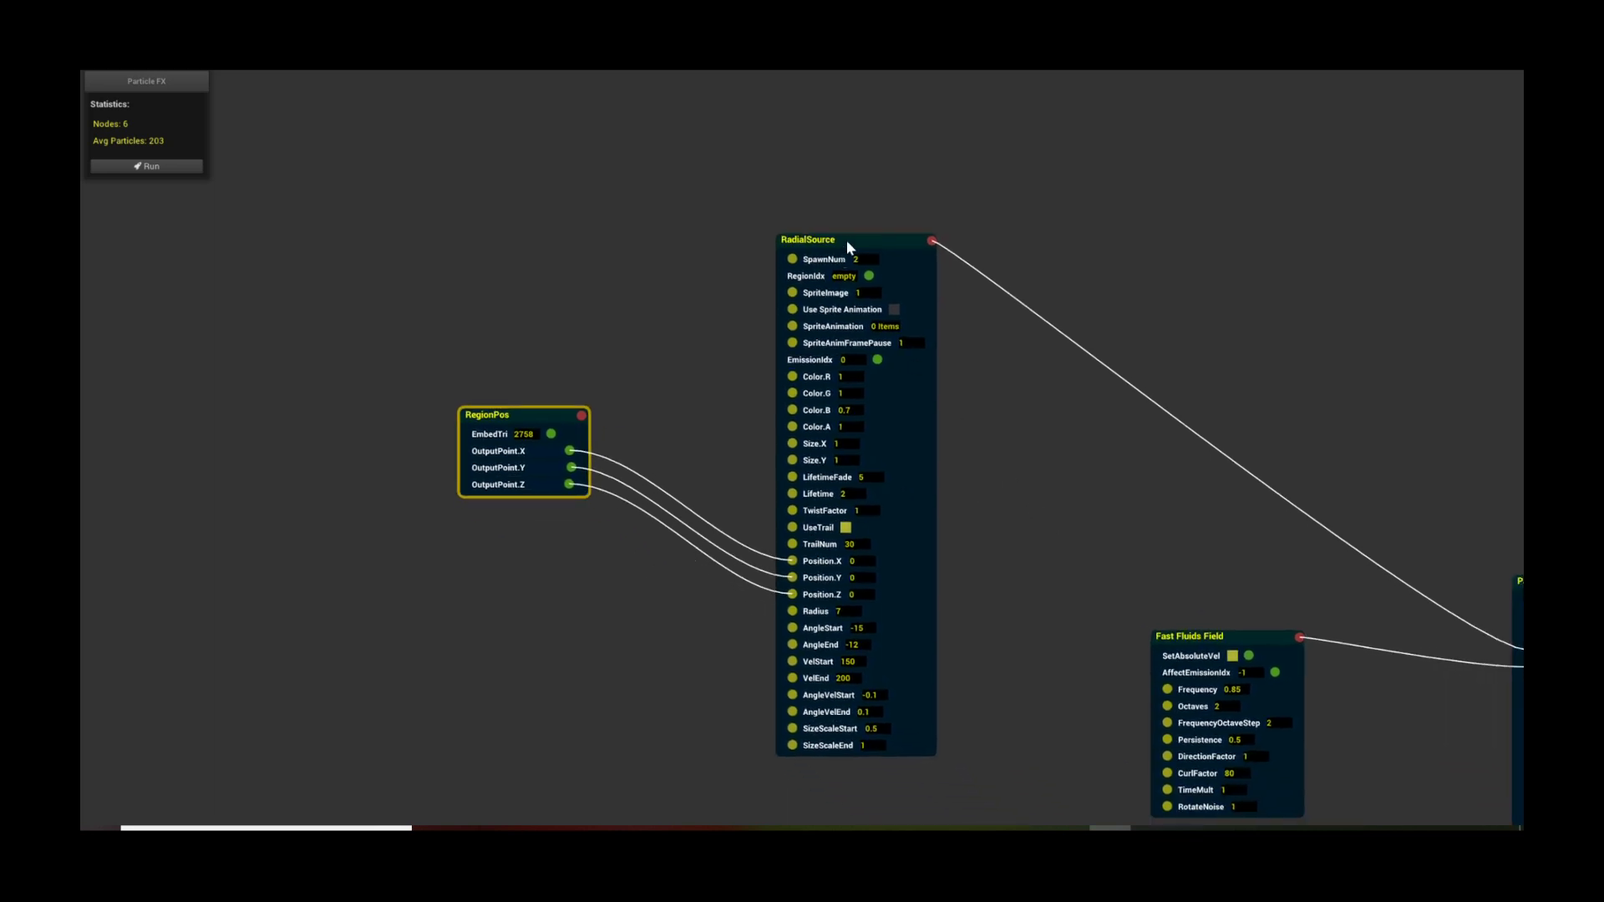
{"action": "left_click_drag", "start_coordinate": [847, 238], "coordinate": [804, 238]}
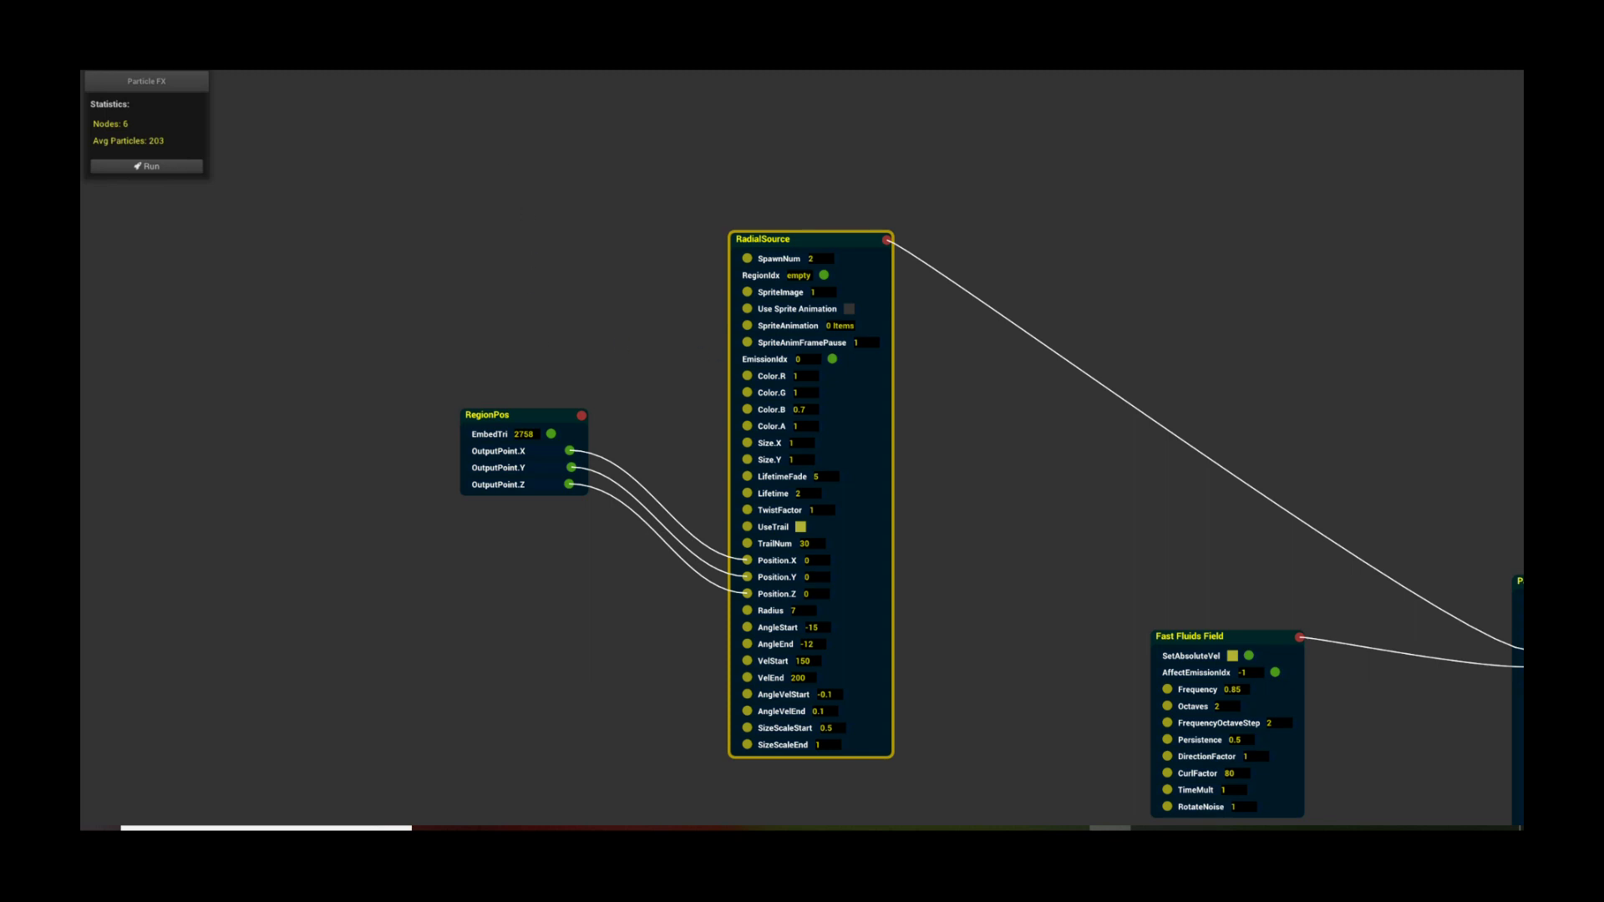
Restore the maximized particle editor to a smaller window placed beside the spaceship, with the RegionPos node selected
{"action": "left_click_drag", "start_coordinate": [384, 70], "coordinate": [1078, 233]}
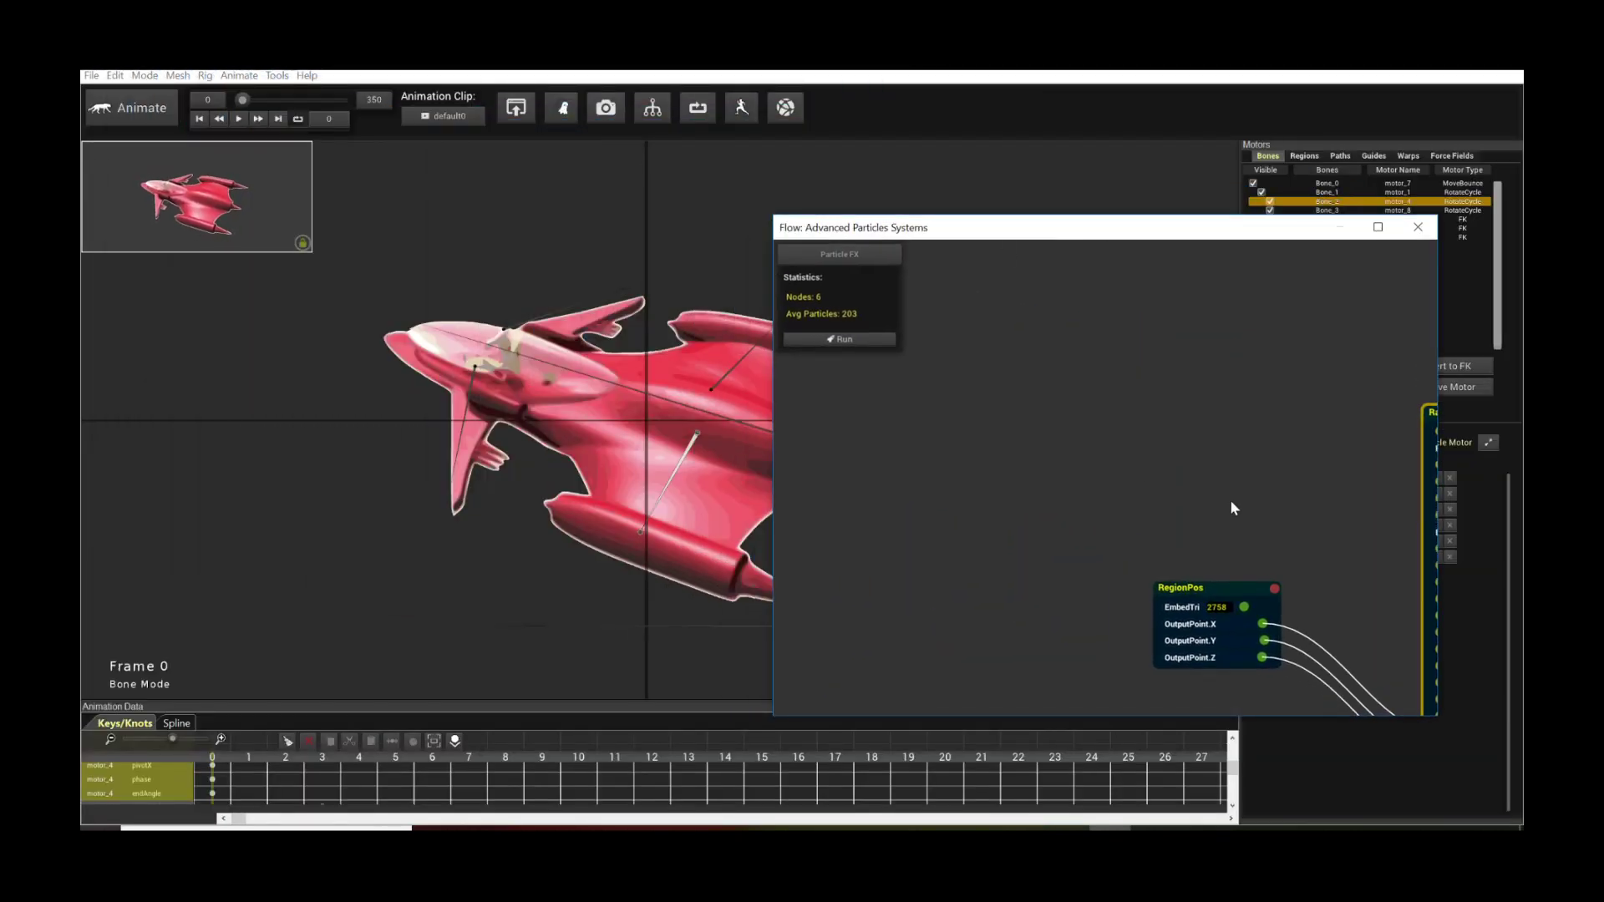
{"action": "left_click_drag", "start_coordinate": [1232, 506], "coordinate": [1129, 418]}
{"action": "left_click", "coordinate": [1111, 507]}
{"action": "left_click_drag", "start_coordinate": [939, 228], "coordinate": [1111, 256]}
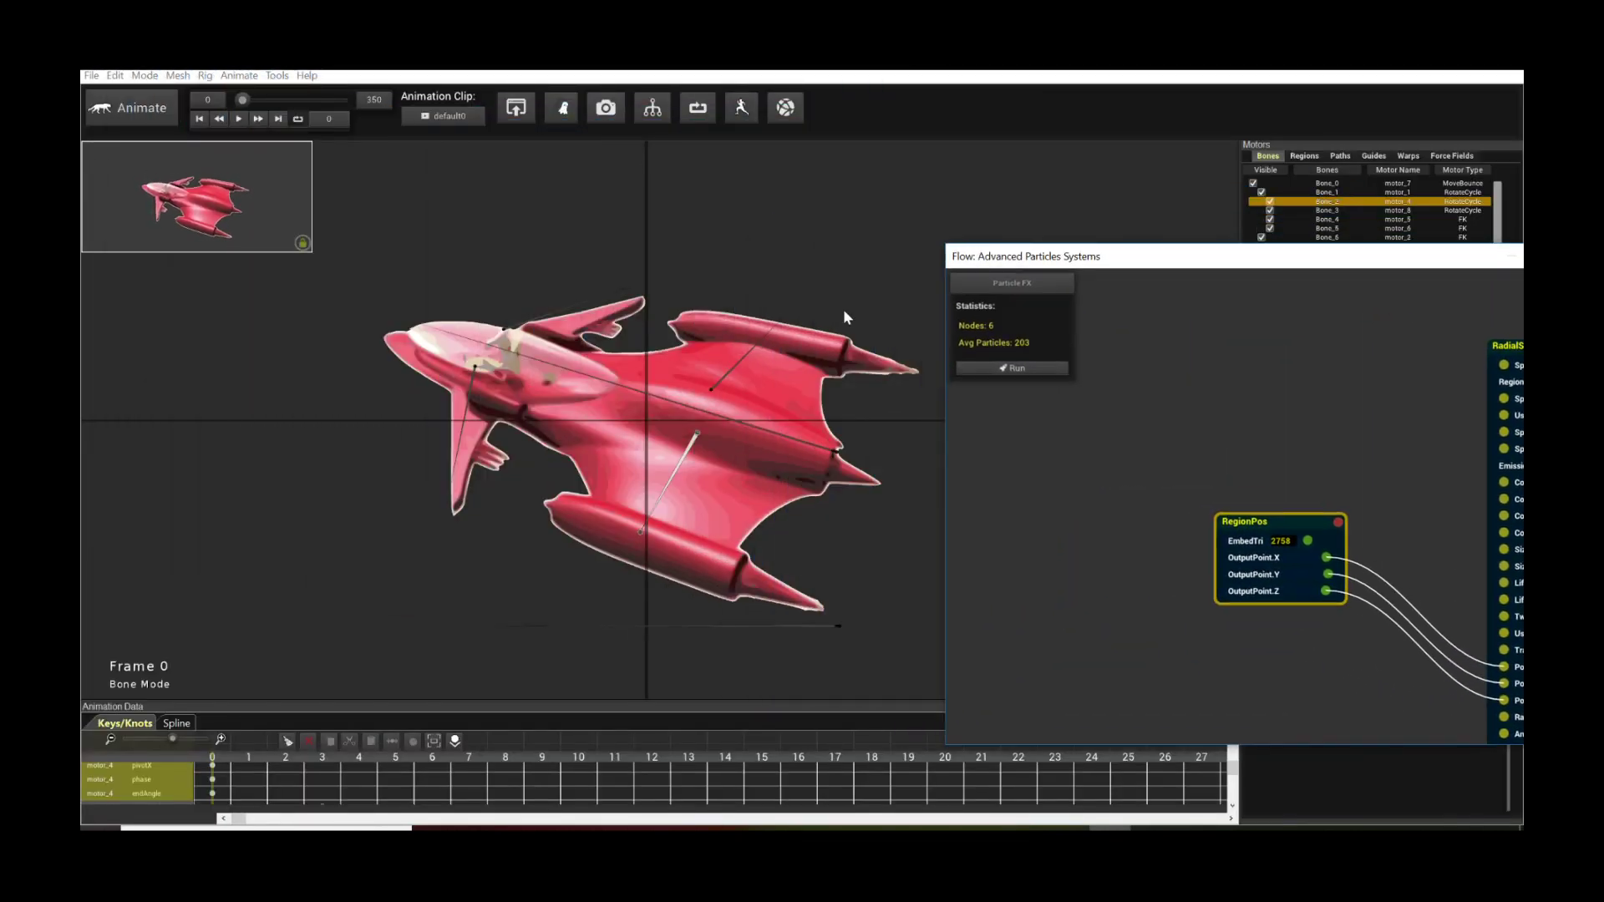
Open the EmbedTri source point picker of the RegionPos node, check the point on the ship, and cancel it
{"action": "double_click", "coordinate": [1275, 542]}
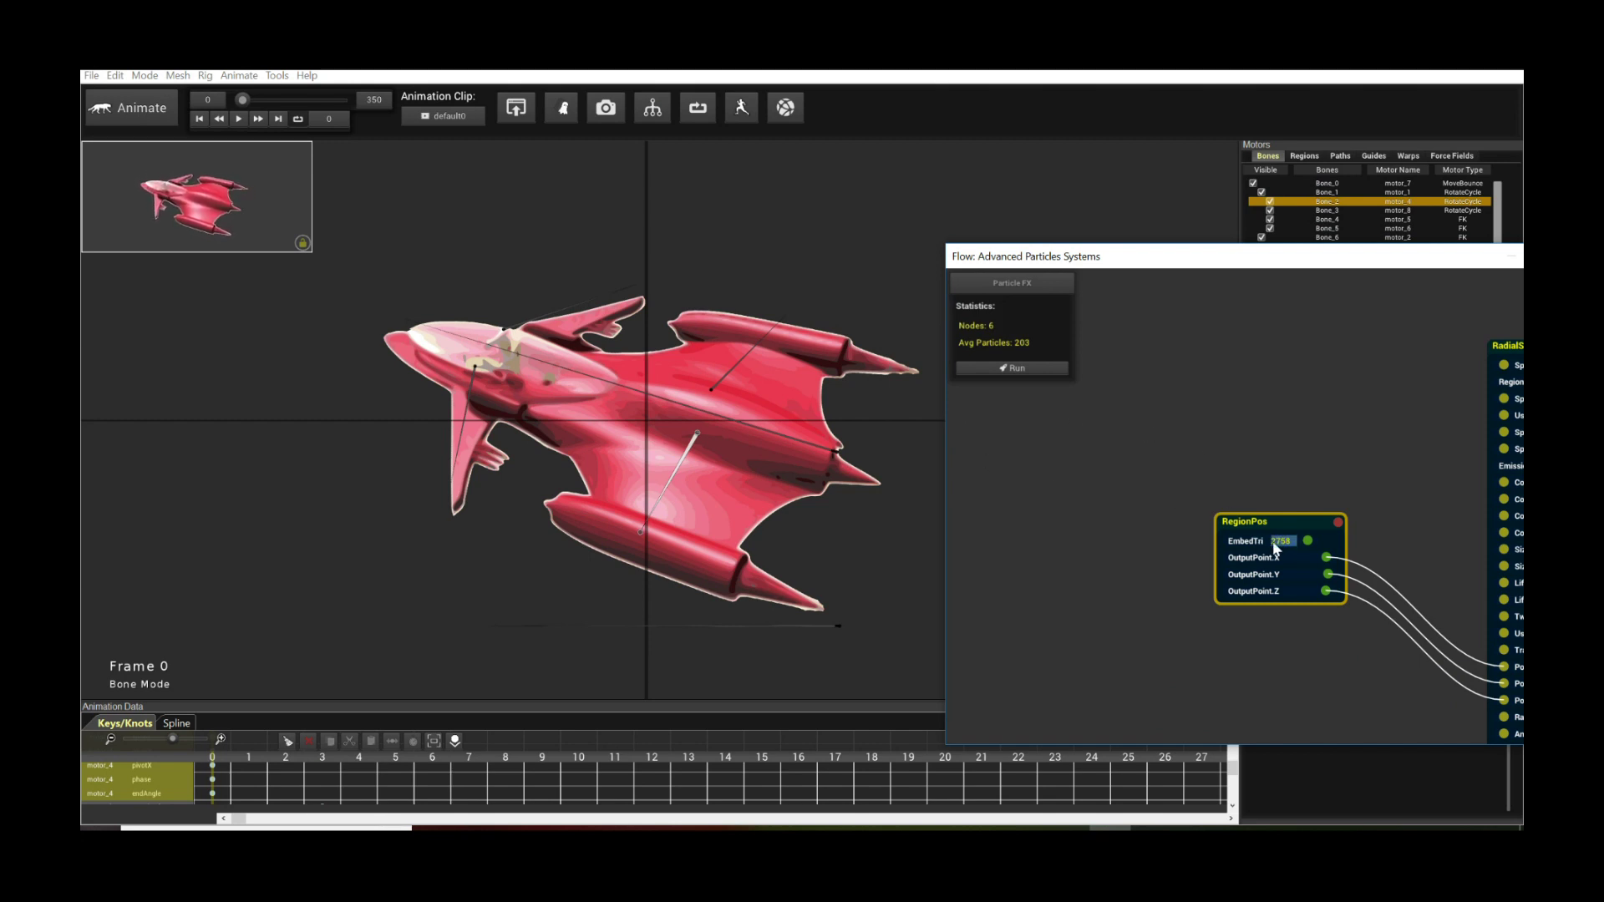
{"action": "left_click", "coordinate": [1253, 547]}
{"action": "double_click", "coordinate": [1279, 541]}
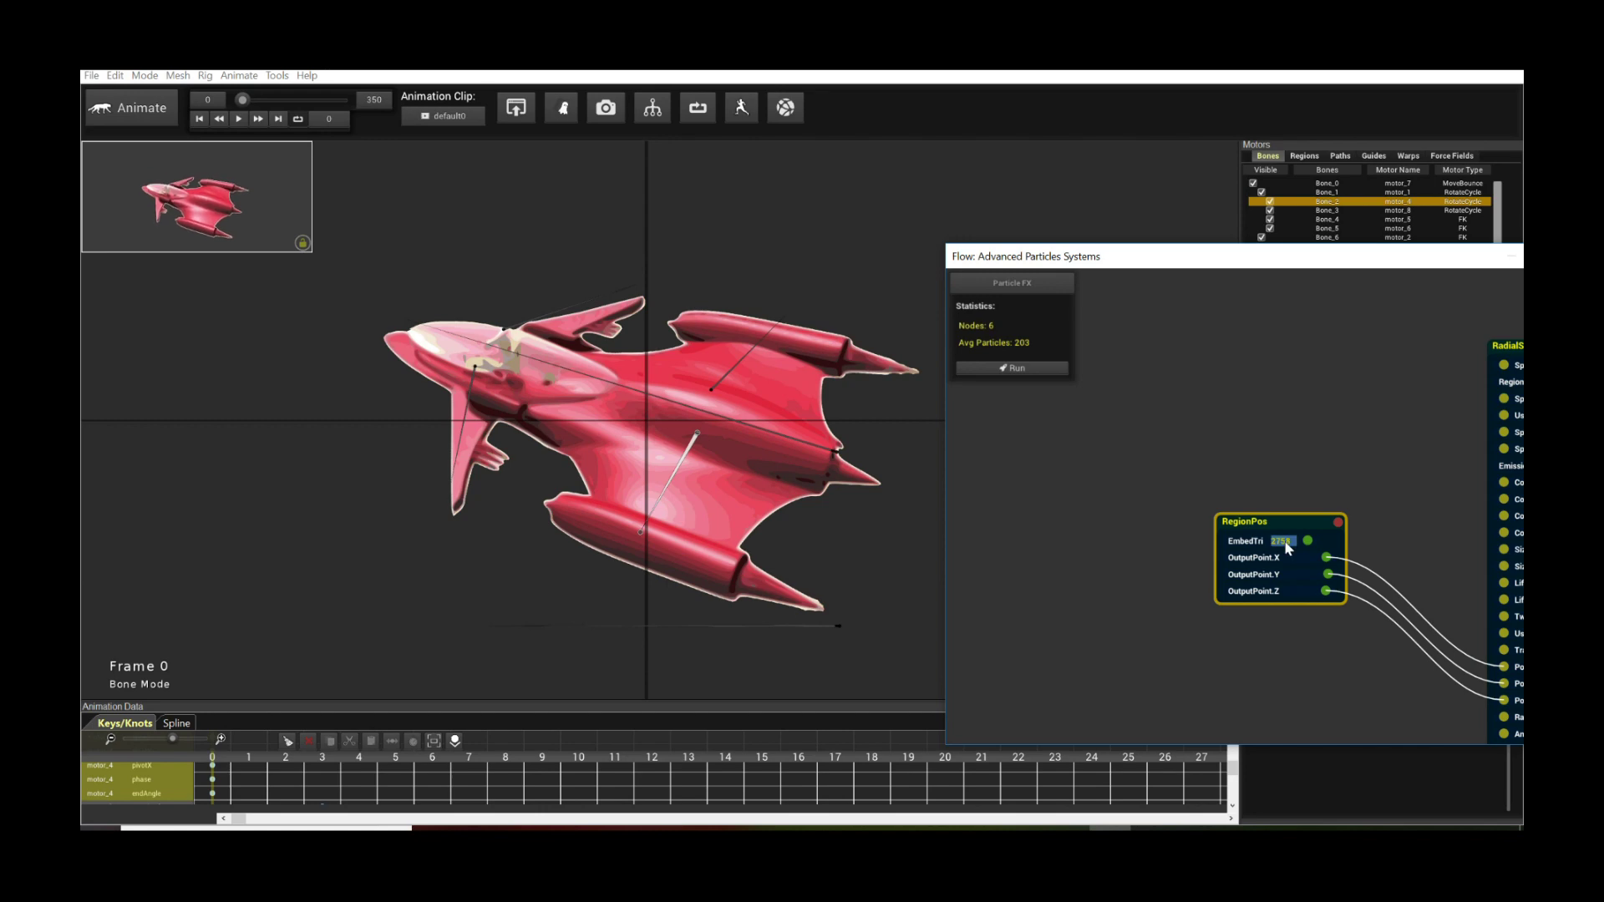
{"action": "left_click", "coordinate": [1254, 546]}
{"action": "double_click", "coordinate": [1281, 542]}
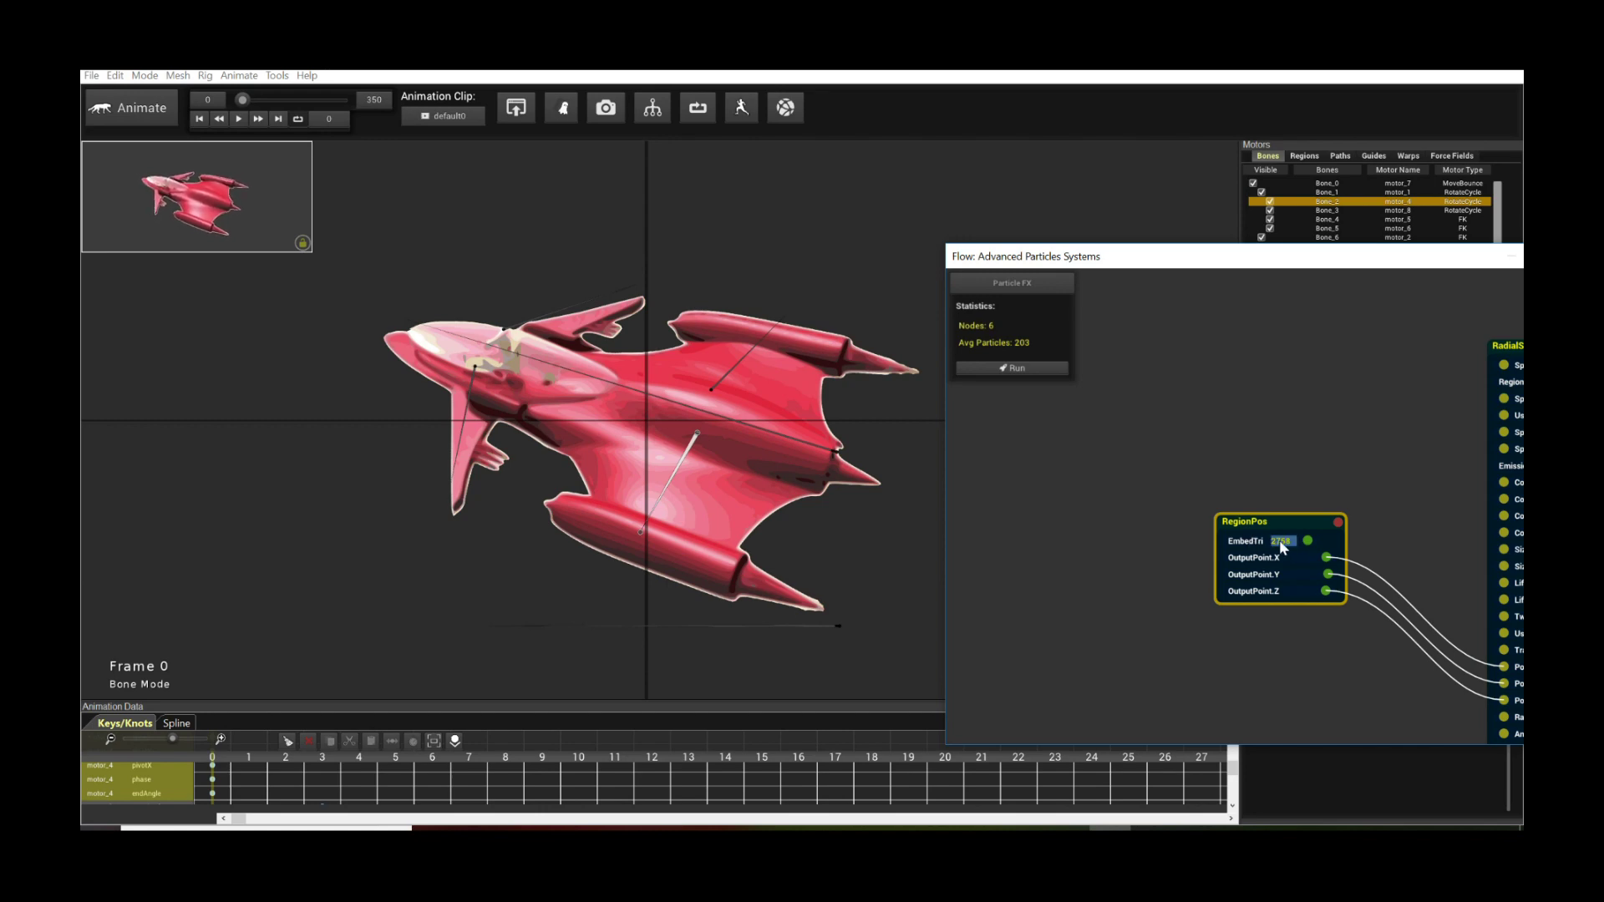
{"action": "left_click", "coordinate": [1280, 539]}
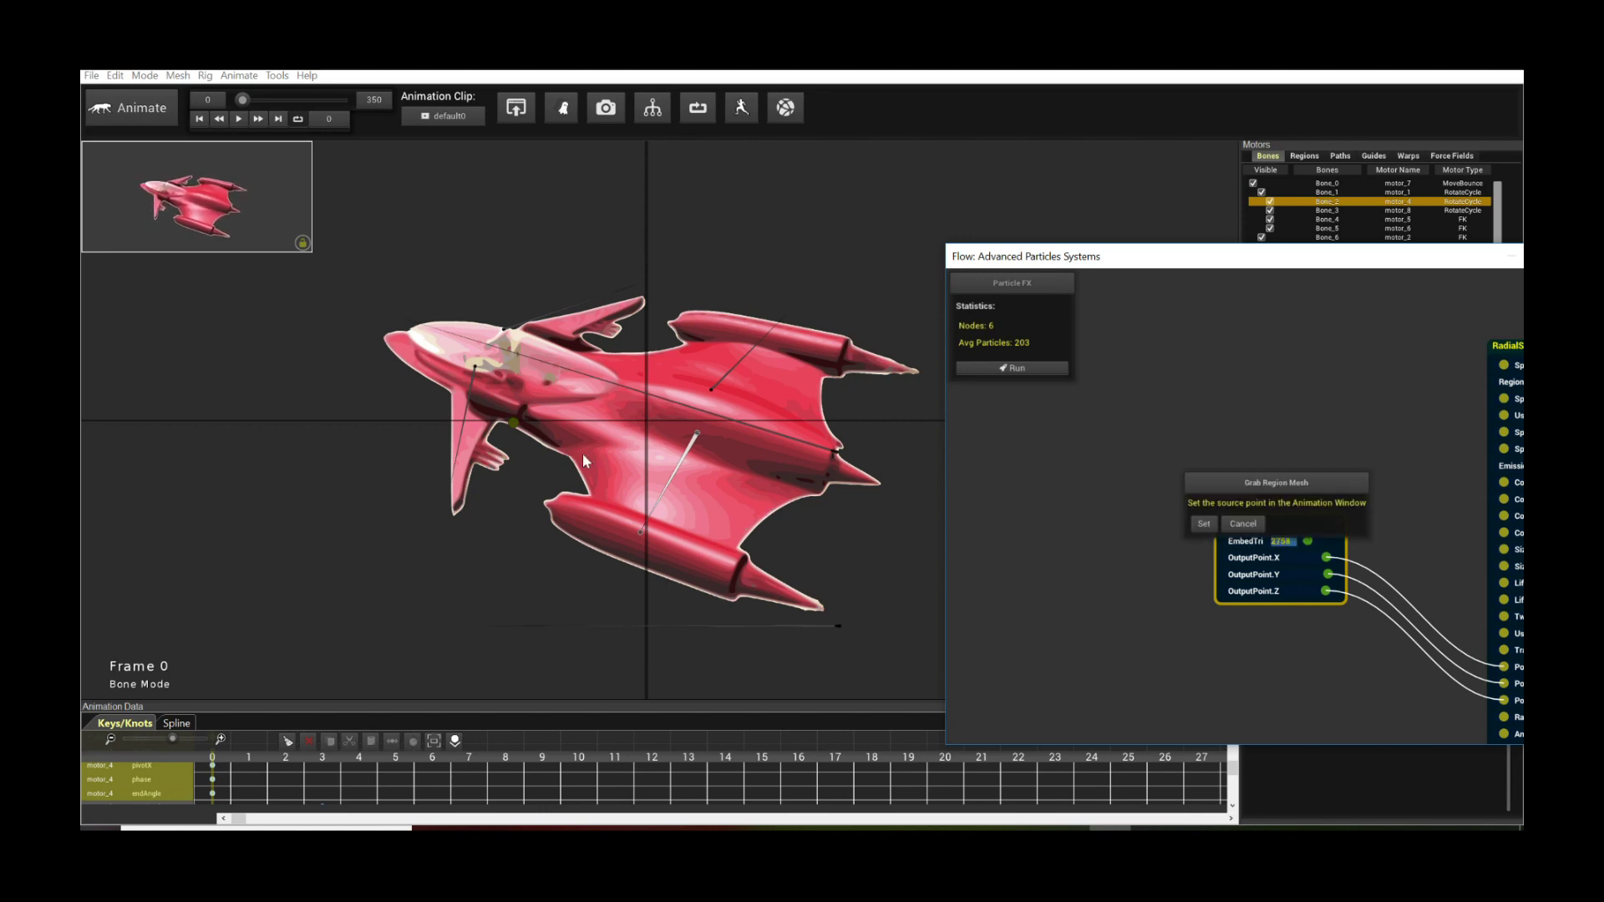
{"action": "scroll", "coordinate": [690, 471], "scroll_direction": "up", "scroll_amount": 3}
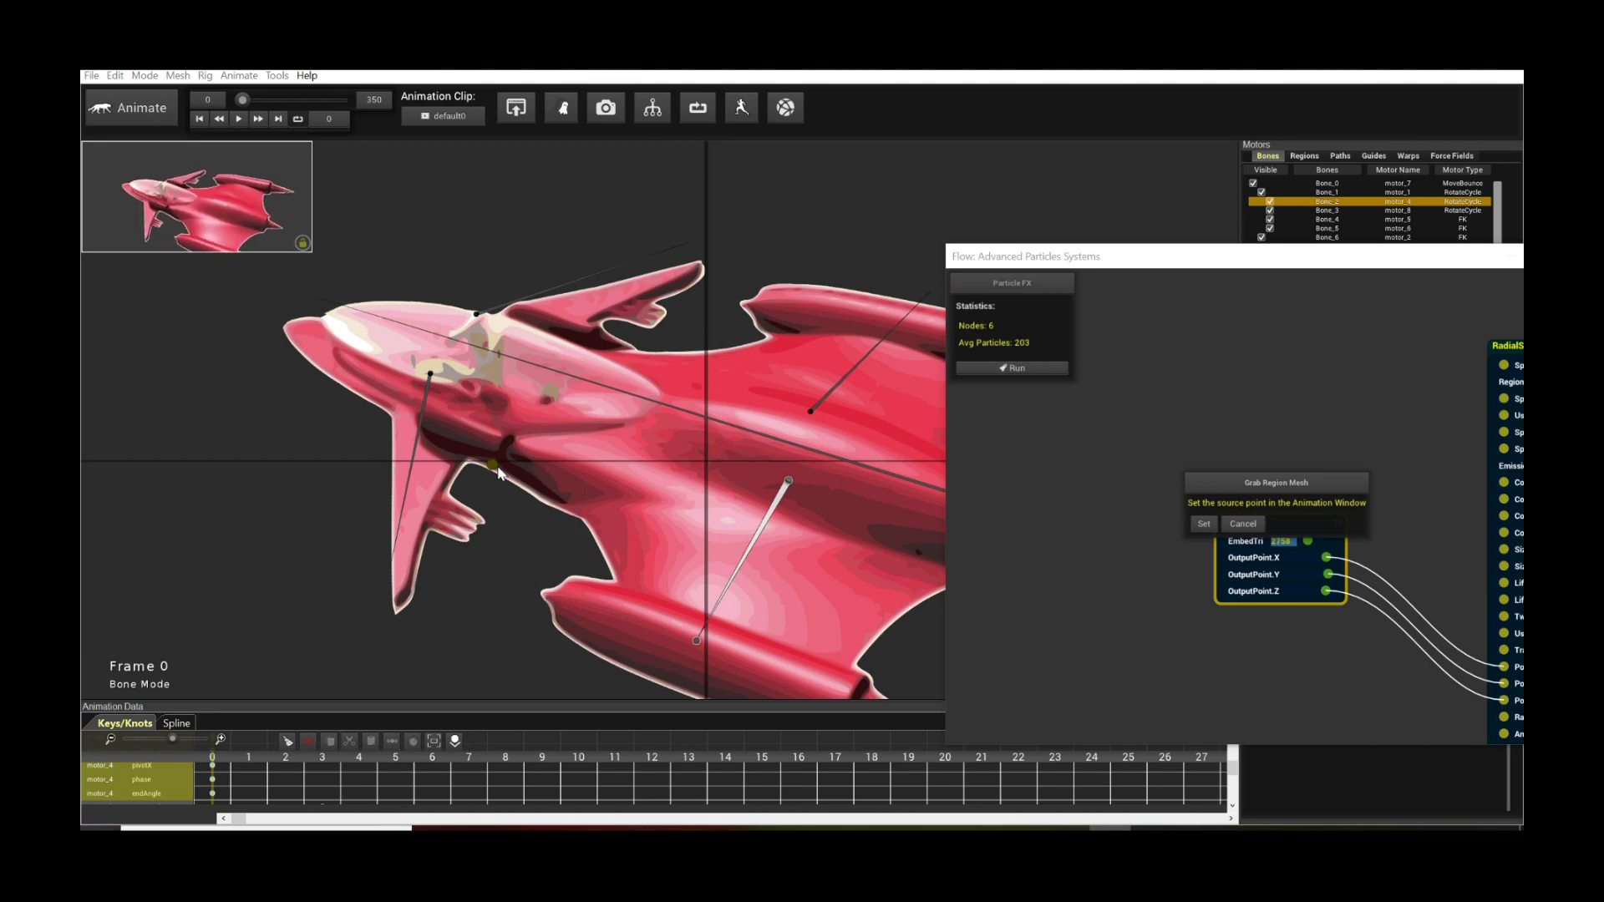
{"action": "left_click", "coordinate": [1159, 531]}
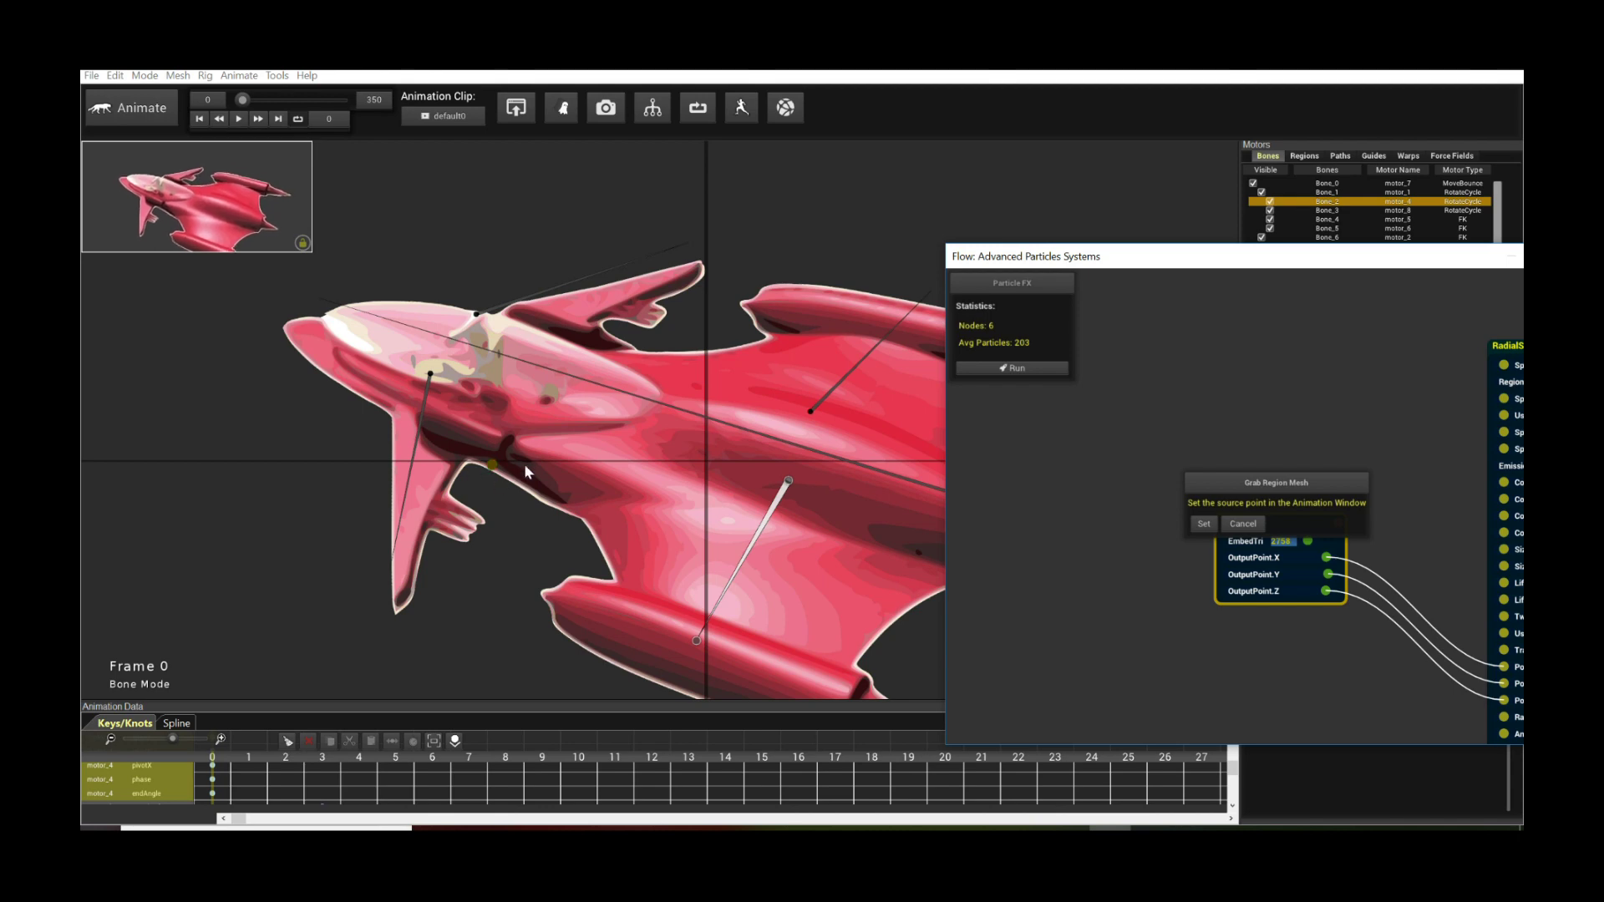
{"action": "left_click", "coordinate": [1245, 524]}
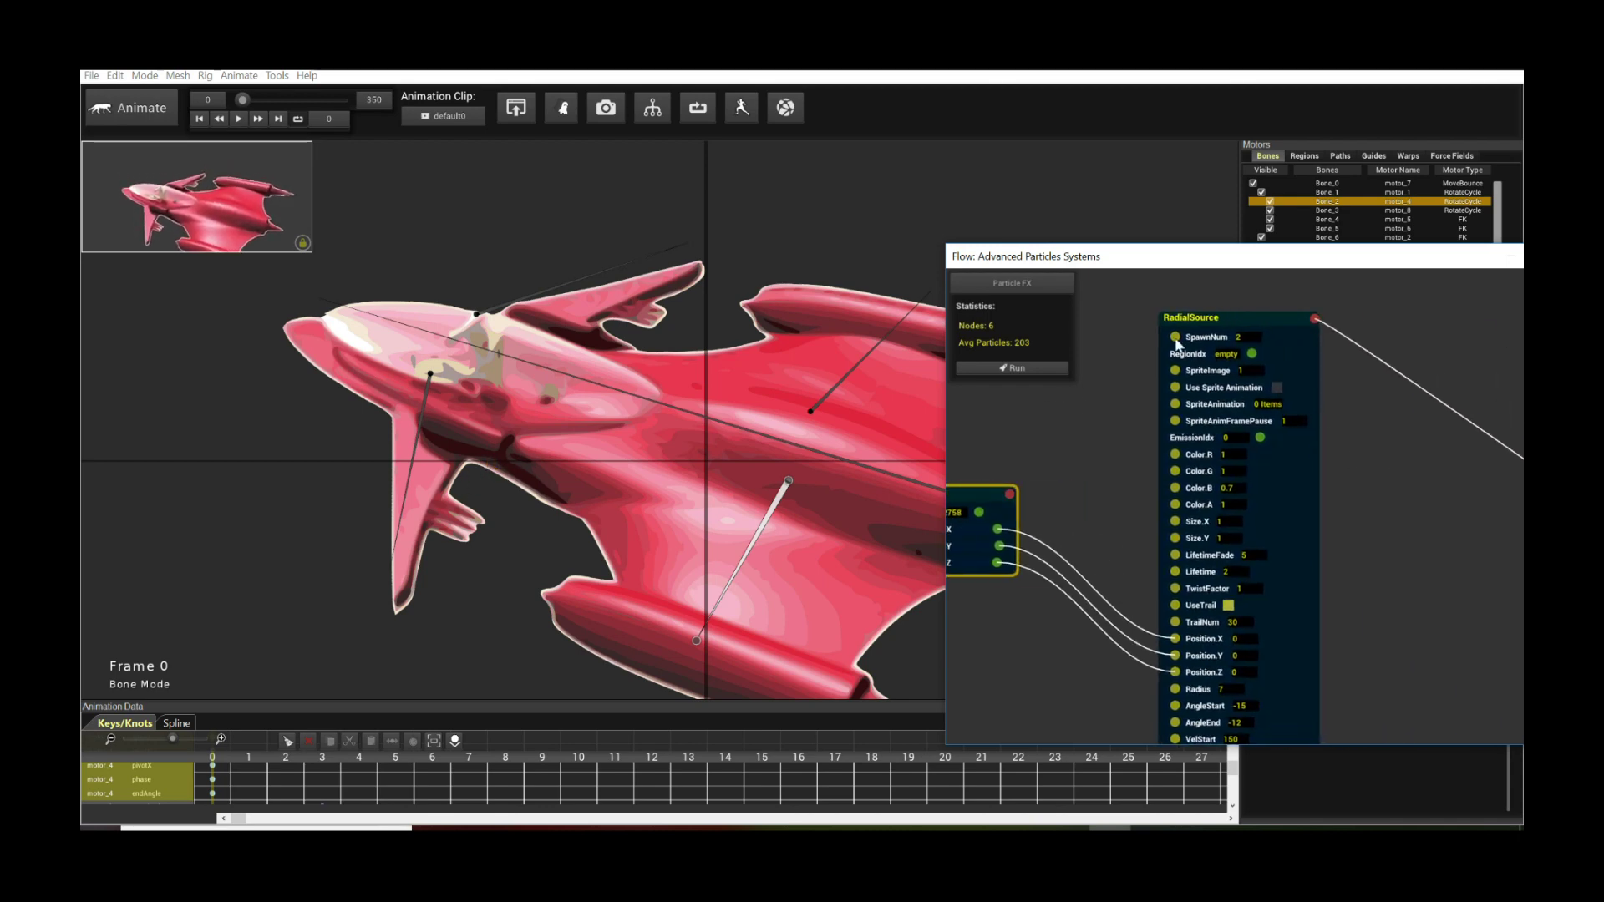
Maximize the particle editor again and view the sprite images available to the RadialSource node, cancelling the image manager
{"action": "left_click_drag", "start_coordinate": [1171, 268], "coordinate": [902, 440]}
{"action": "double_click", "coordinate": [930, 253]}
{"action": "scroll", "coordinate": [902, 443], "scroll_direction": "up", "scroll_amount": 2}
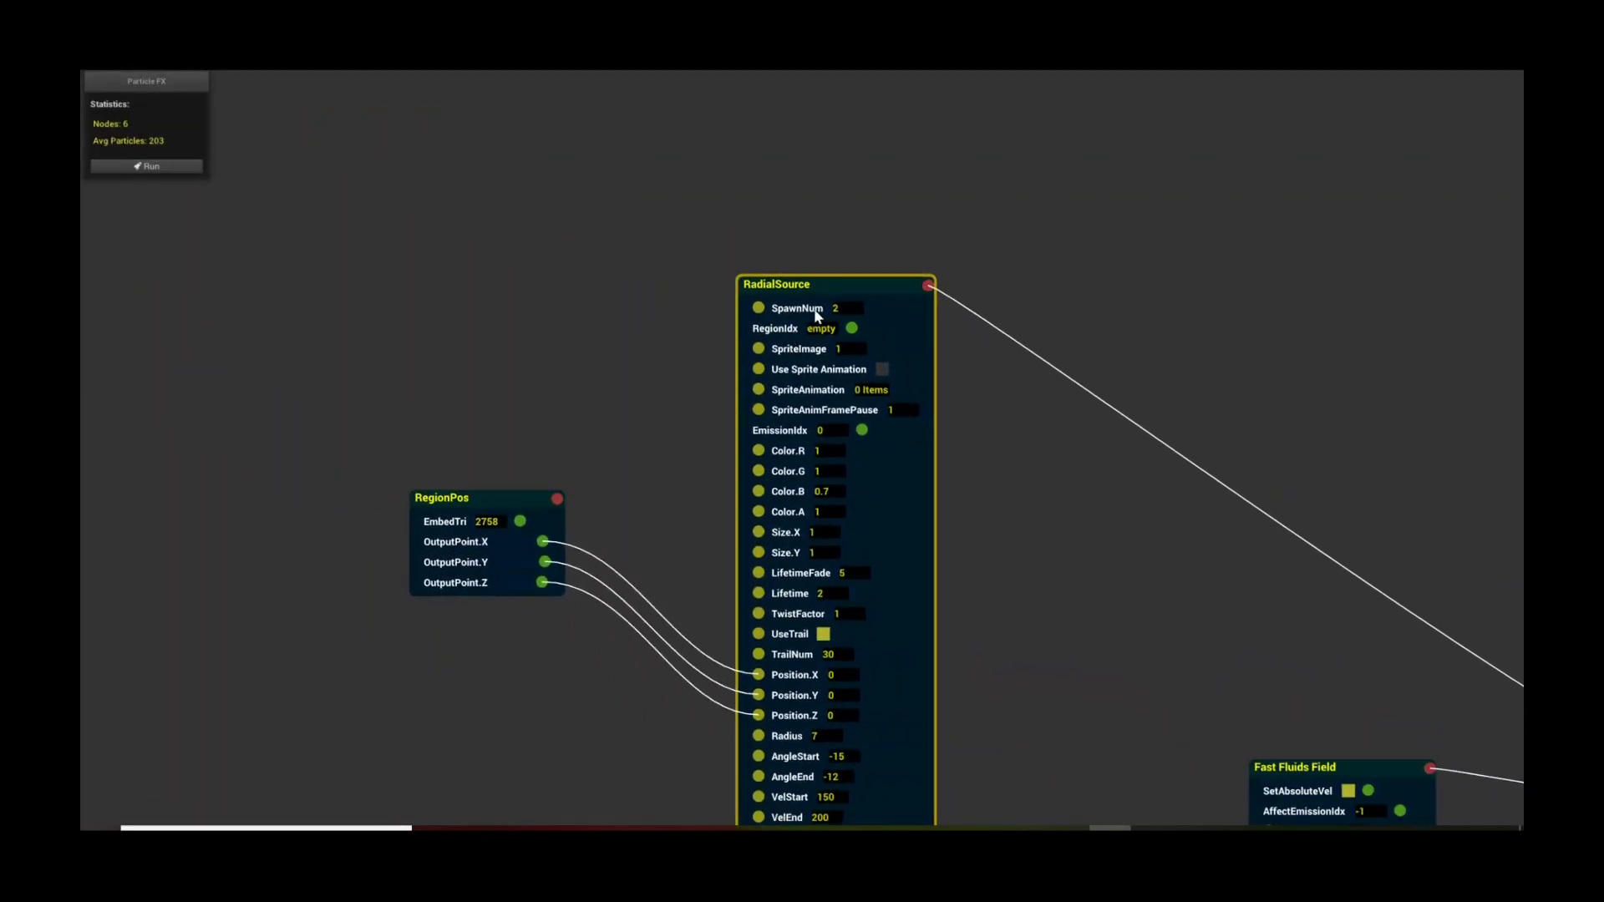
{"action": "left_click", "coordinate": [840, 348]}
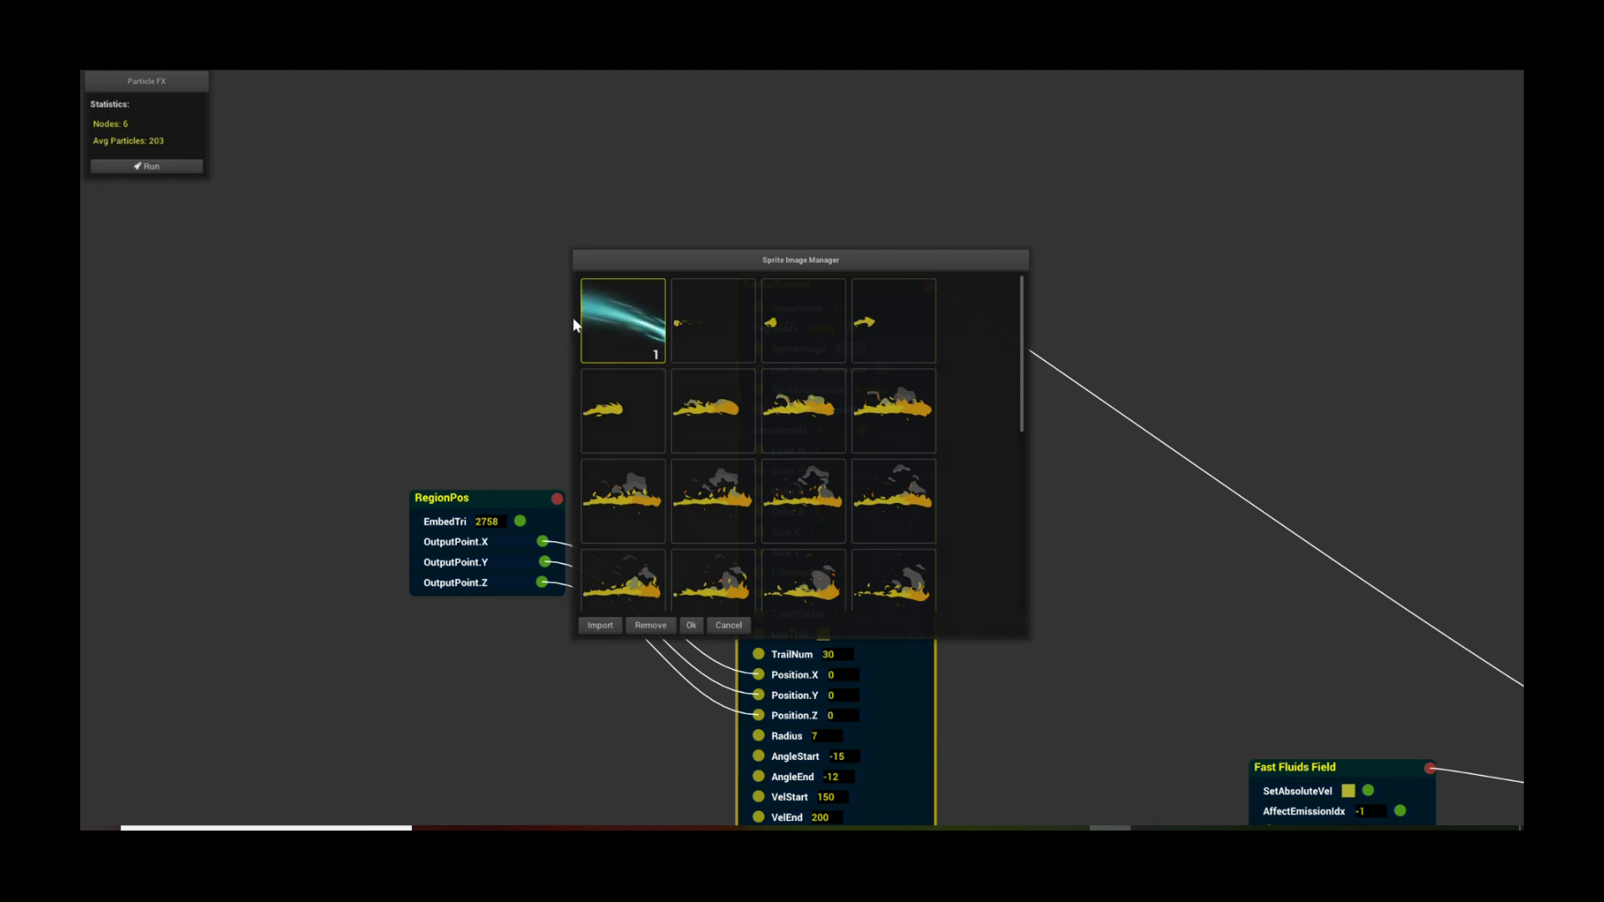
{"action": "left_click", "coordinate": [748, 625]}
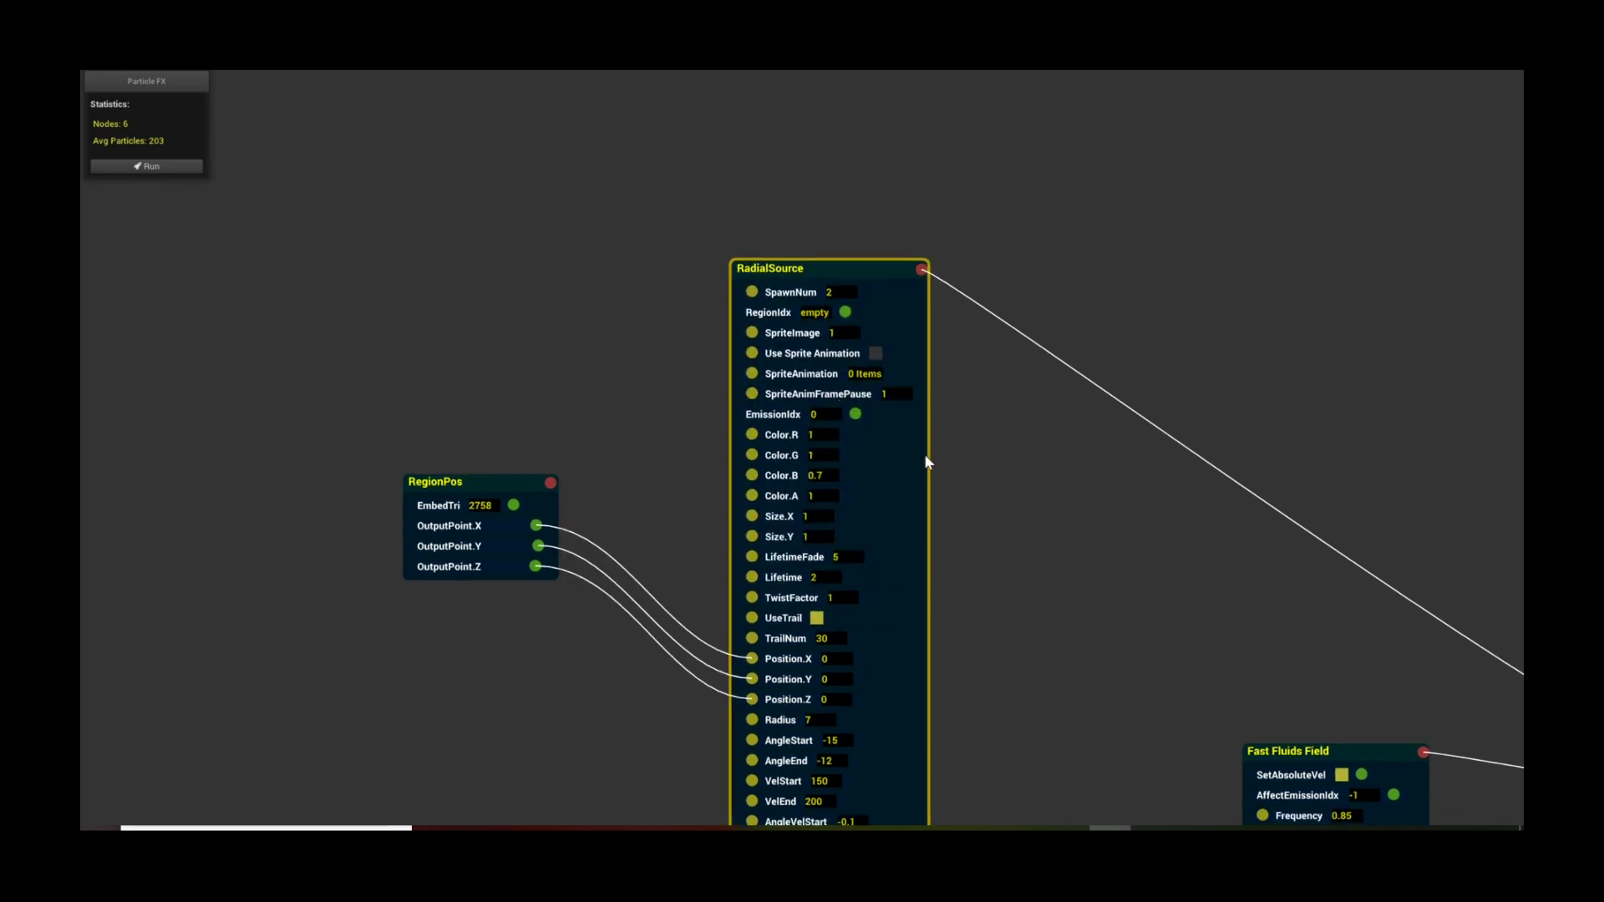
Review the RadialSource settings and select the Fast Fluids Field node to examine its parameters
{"action": "left_click", "coordinate": [823, 456]}
{"action": "scroll", "coordinate": [994, 664], "scroll_direction": "down", "scroll_amount": 5}
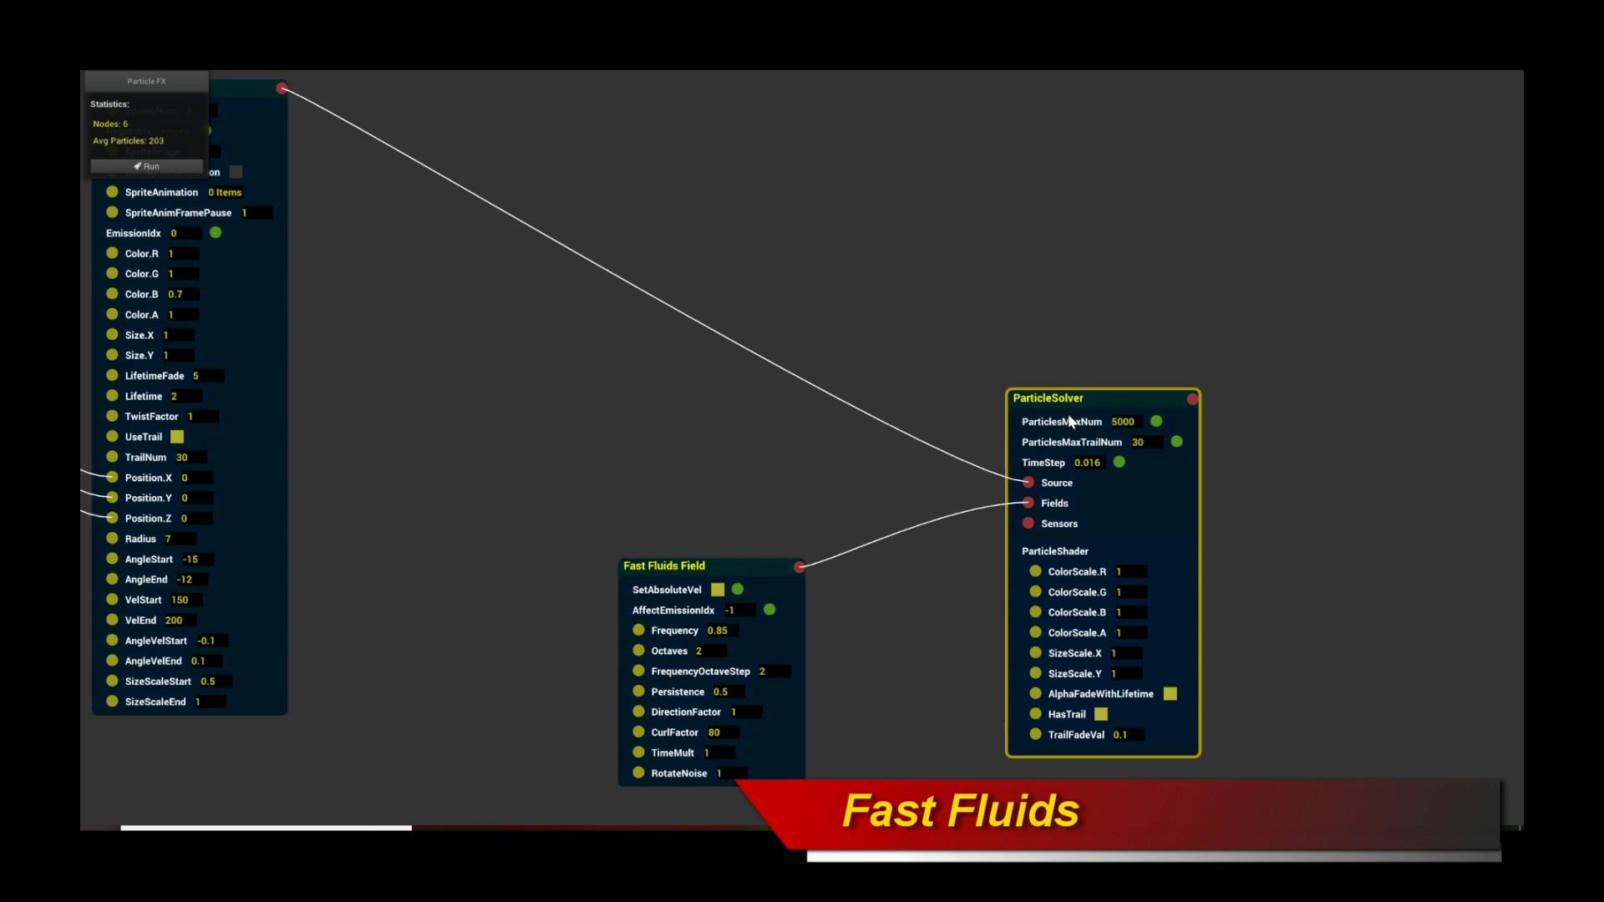
{"action": "left_click", "coordinate": [732, 575]}
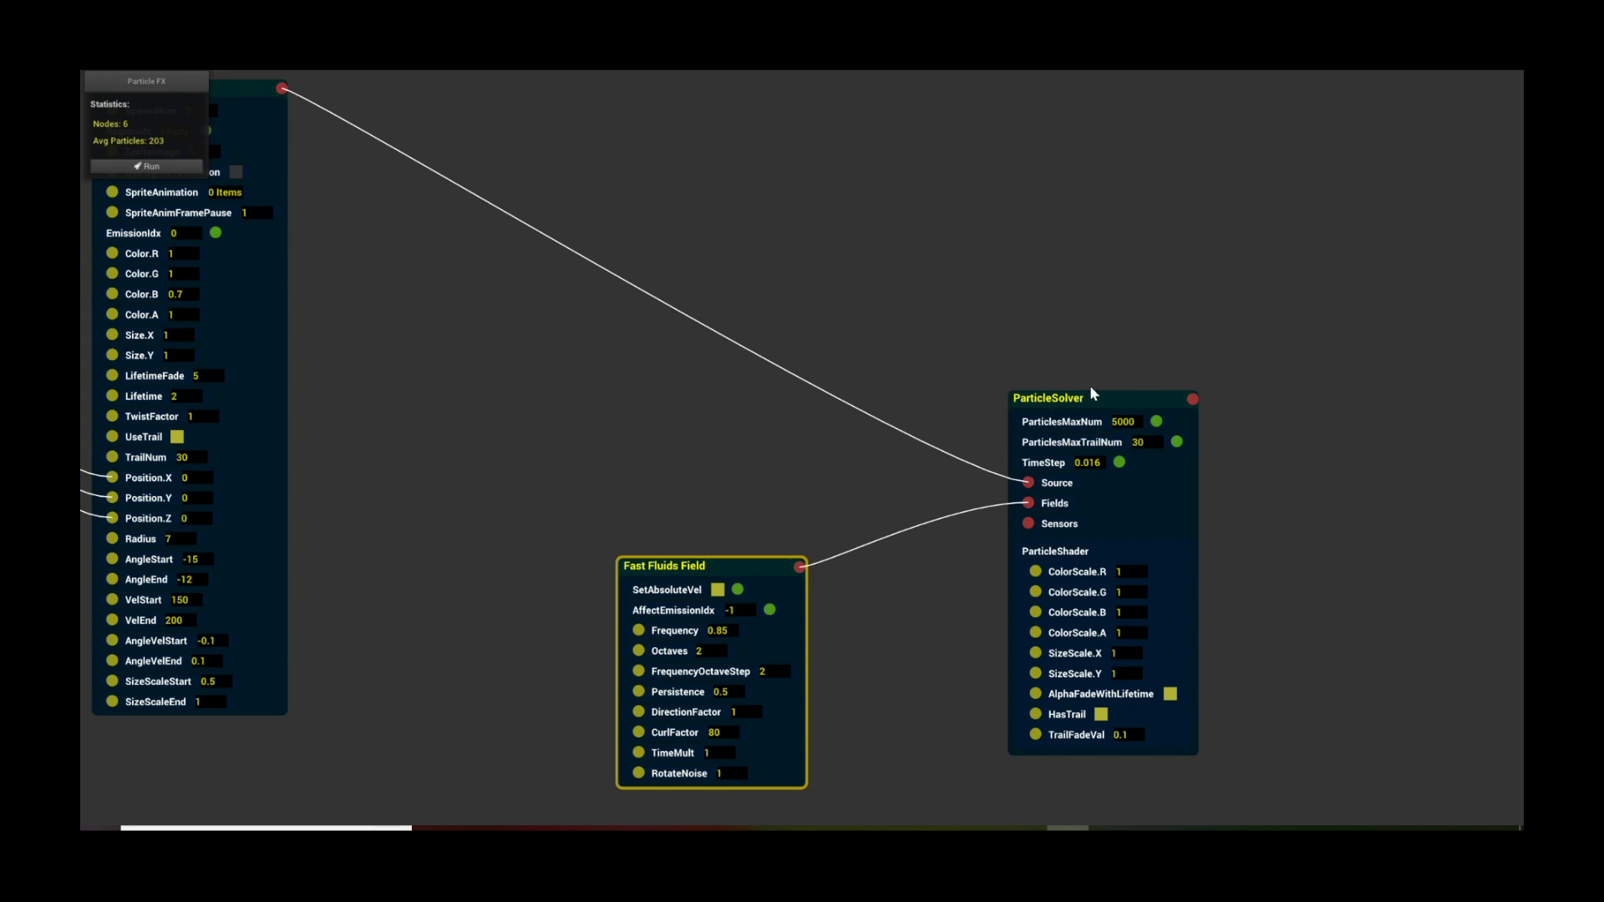
Shift the ParticleSolver and Fast Fluids Field nodes slightly in the graph, leaving ParticleSolver selected for inspection
{"action": "left_click_drag", "start_coordinate": [1051, 418], "coordinate": [1059, 424]}
{"action": "left_click_drag", "start_coordinate": [751, 568], "coordinate": [755, 568]}
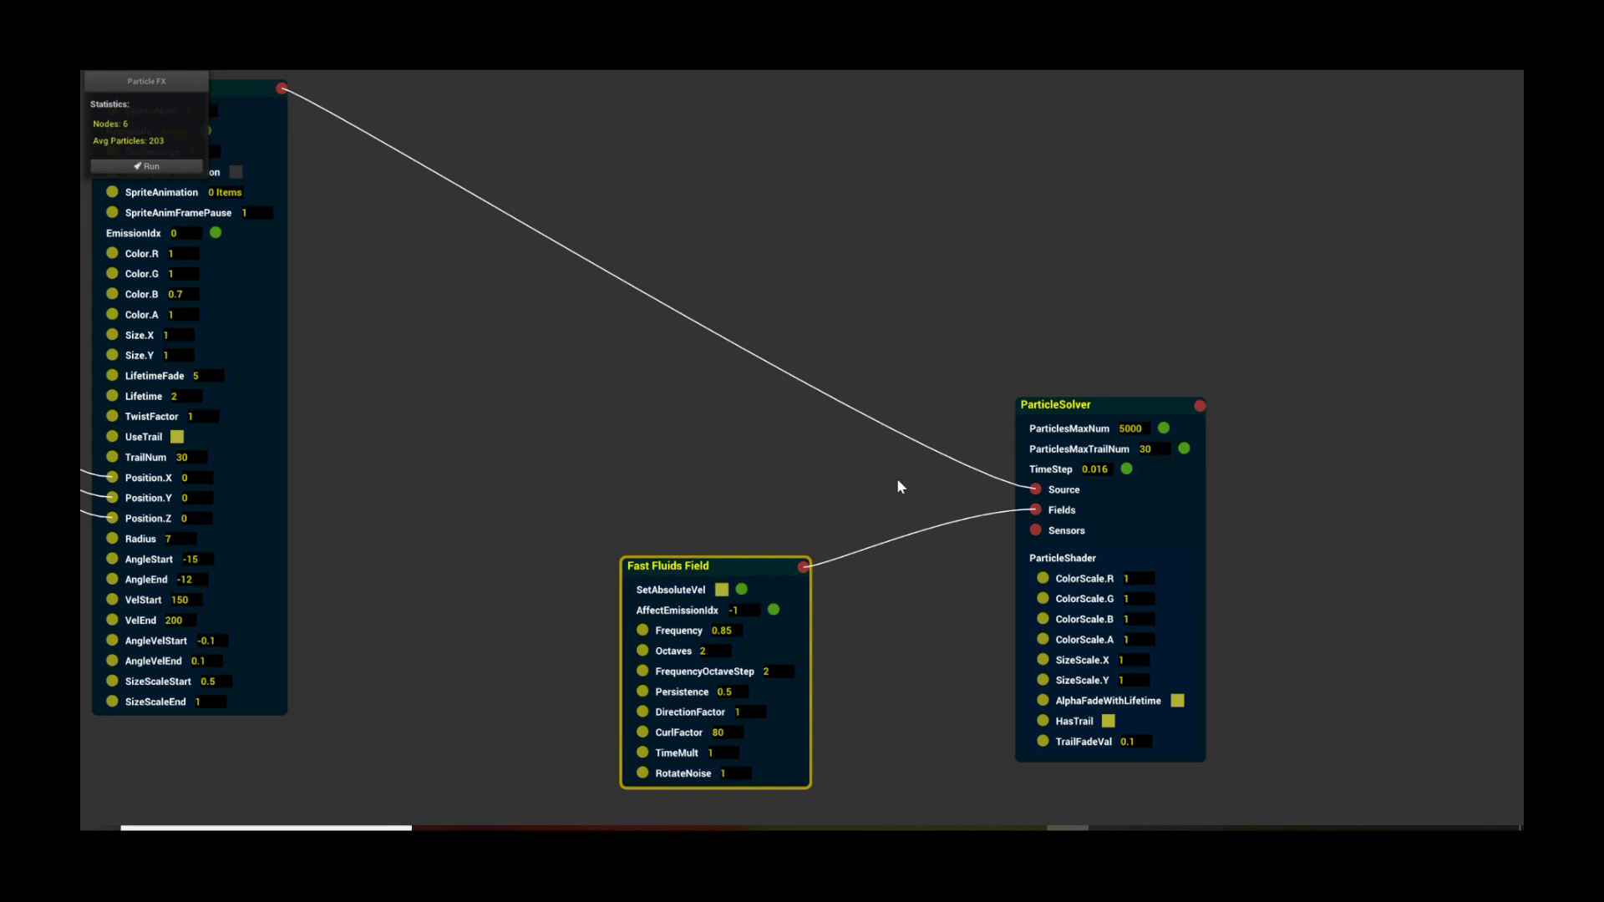
{"action": "left_click_drag", "start_coordinate": [1099, 404], "coordinate": [1068, 390]}
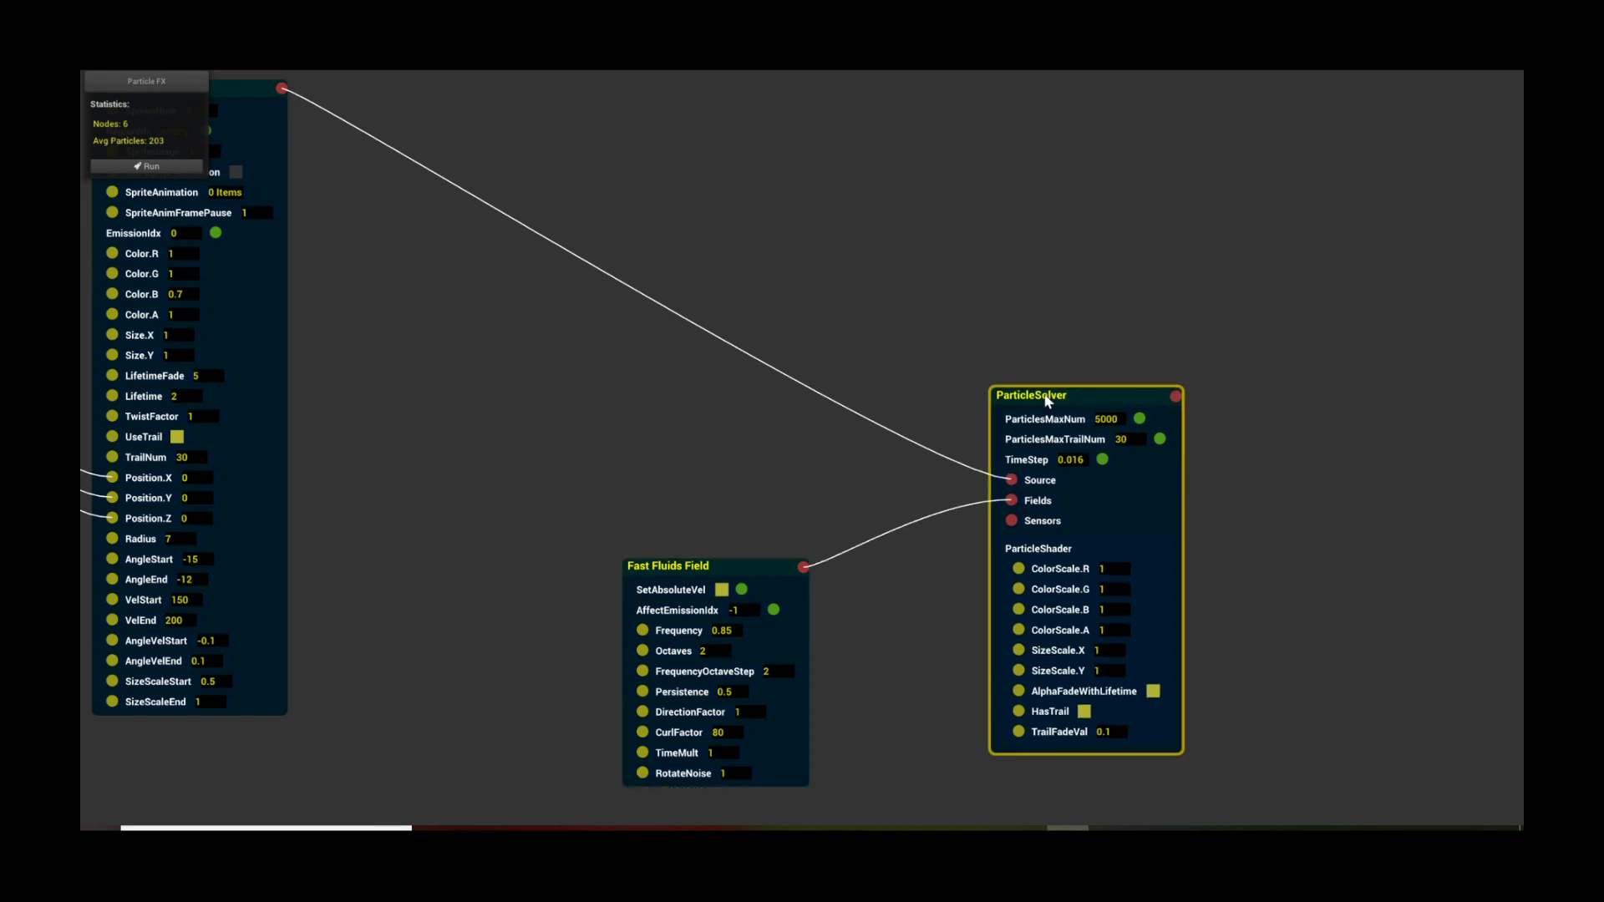
{"action": "scroll", "coordinate": [1226, 525], "scroll_direction": "up", "scroll_amount": 2}
{"action": "left_click_drag", "start_coordinate": [1224, 541], "coordinate": [1083, 507]}
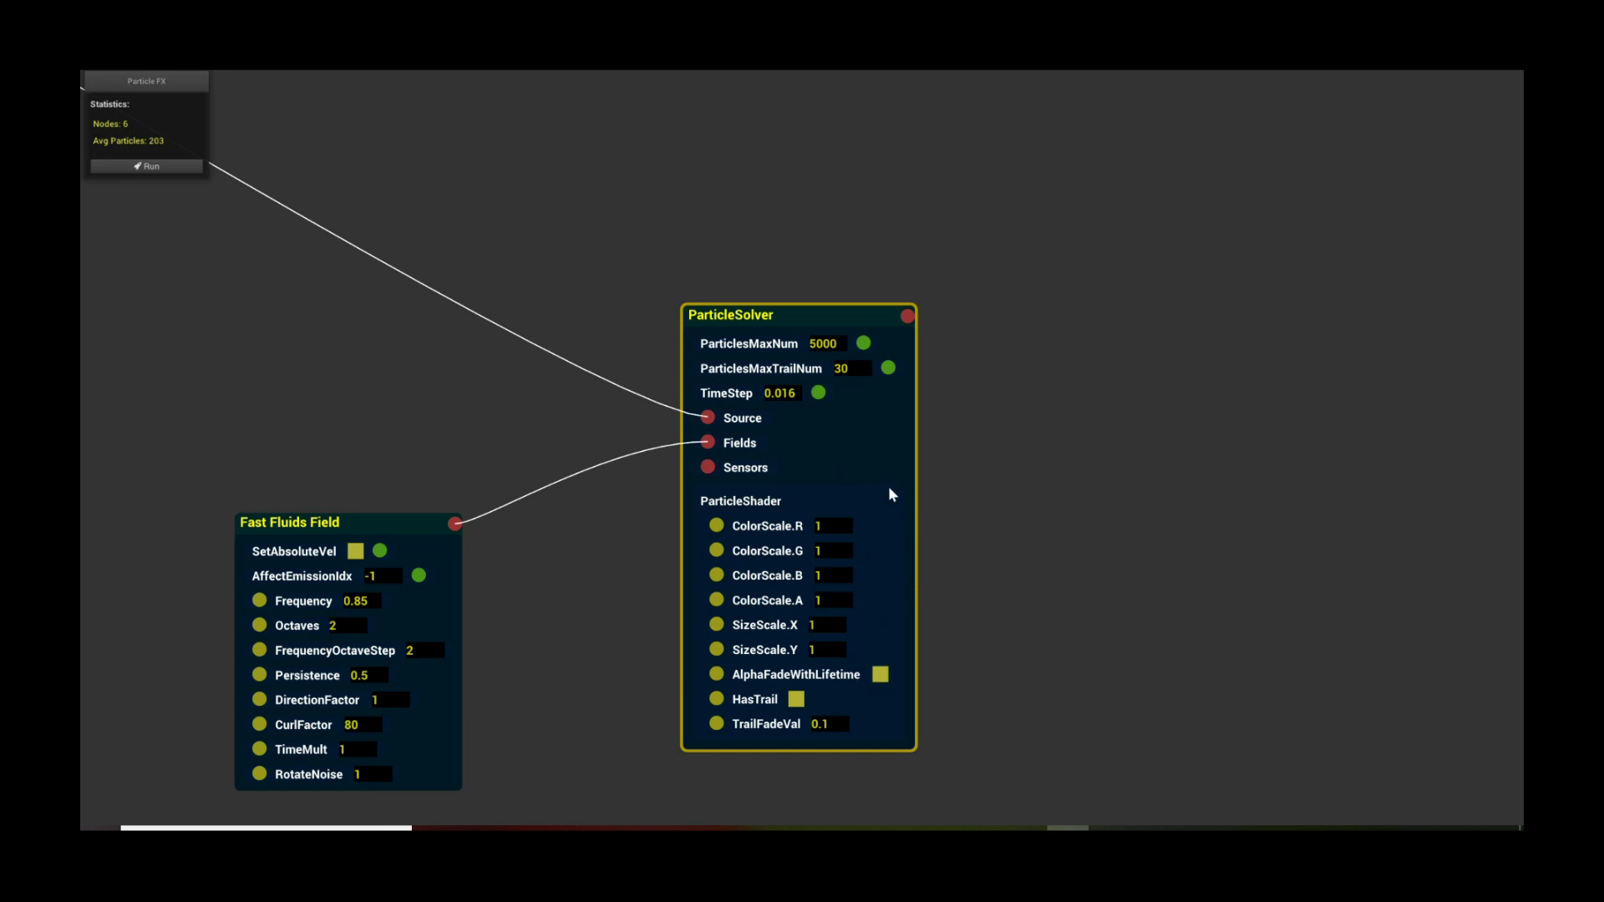
Check the HasTrail and ParticlesMaxTrailNum settings of the ParticleSolver node and move the node higher above Fast Fluids Field
{"action": "left_click", "coordinate": [797, 701]}
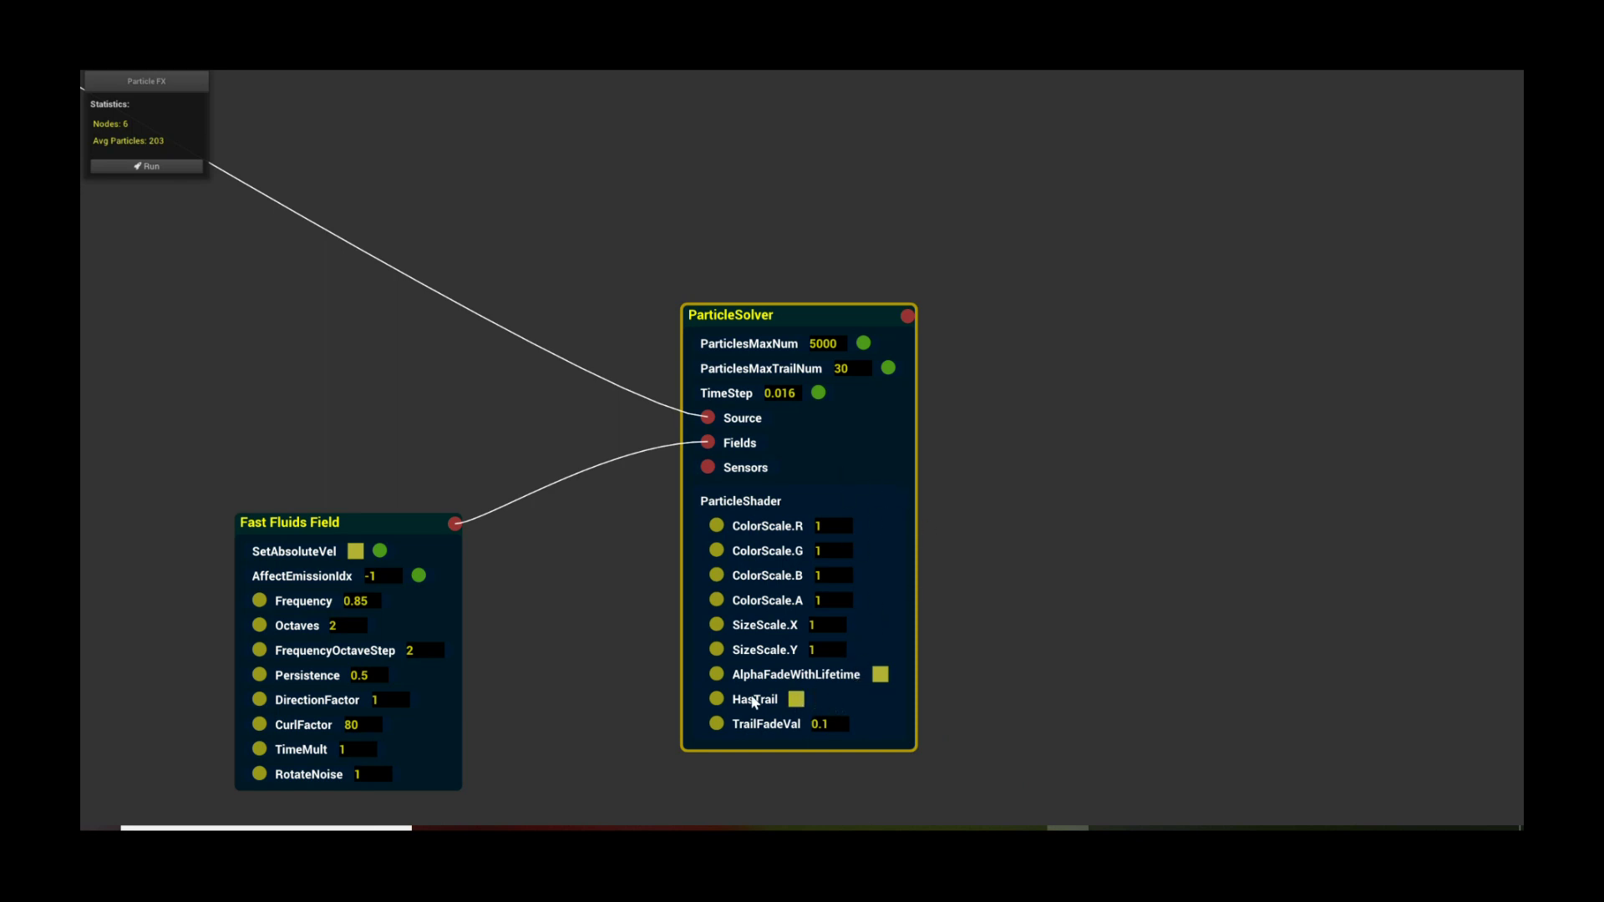
{"action": "left_click", "coordinate": [797, 703]}
{"action": "left_click_drag", "start_coordinate": [1022, 459], "coordinate": [984, 591]}
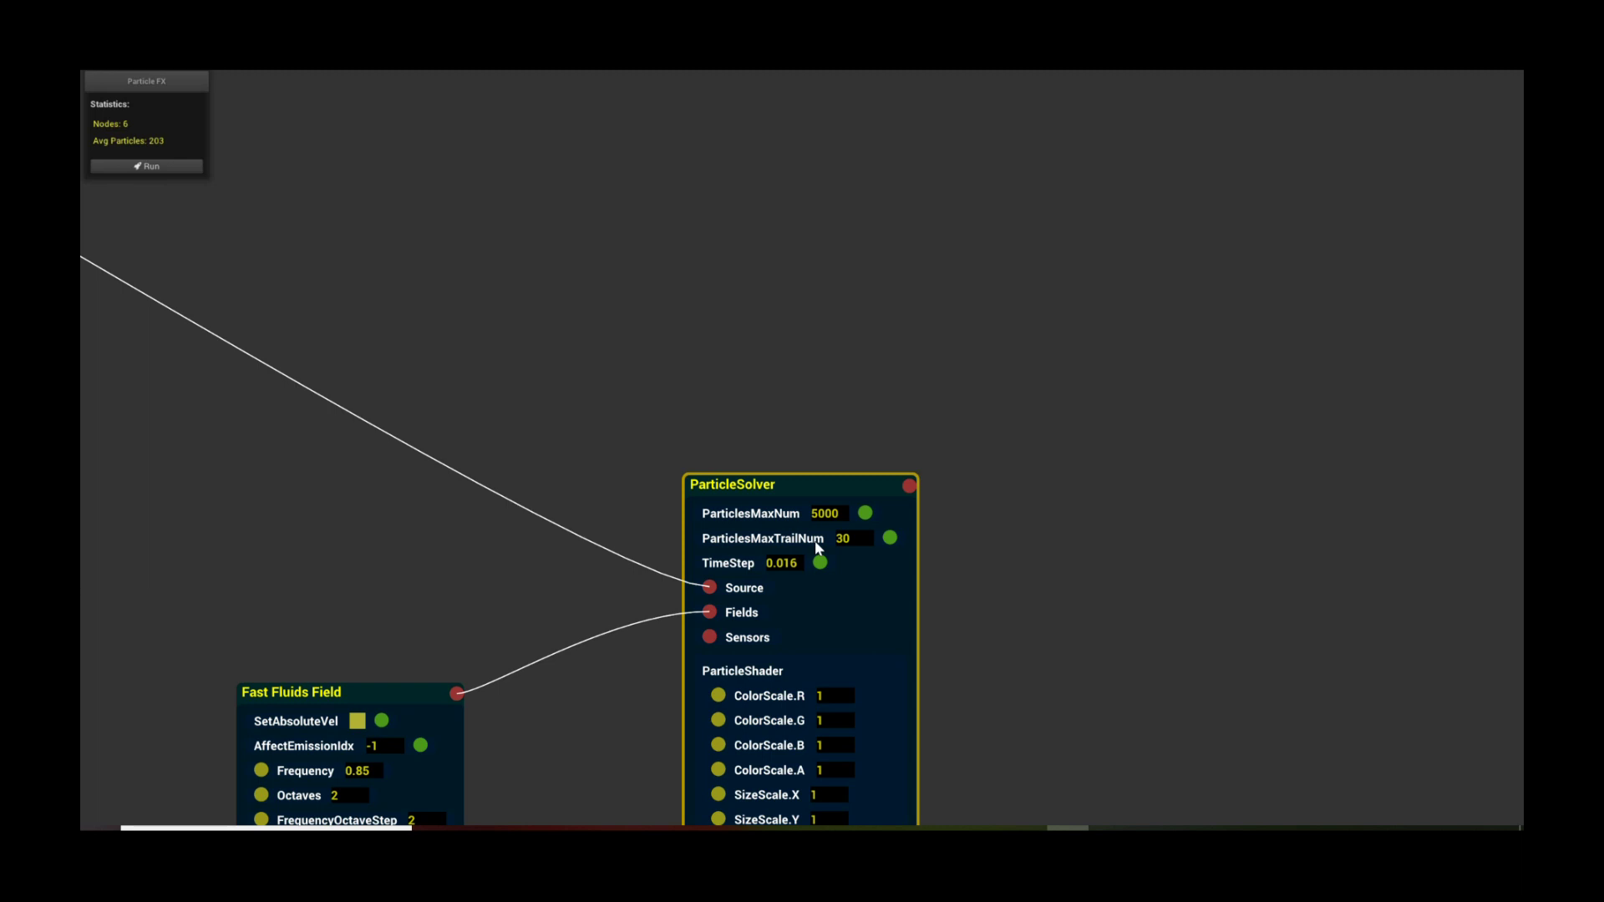
{"action": "left_click", "coordinate": [840, 540]}
{"action": "left_click", "coordinate": [770, 438]}
{"action": "left_click_drag", "start_coordinate": [798, 501], "coordinate": [811, 372]}
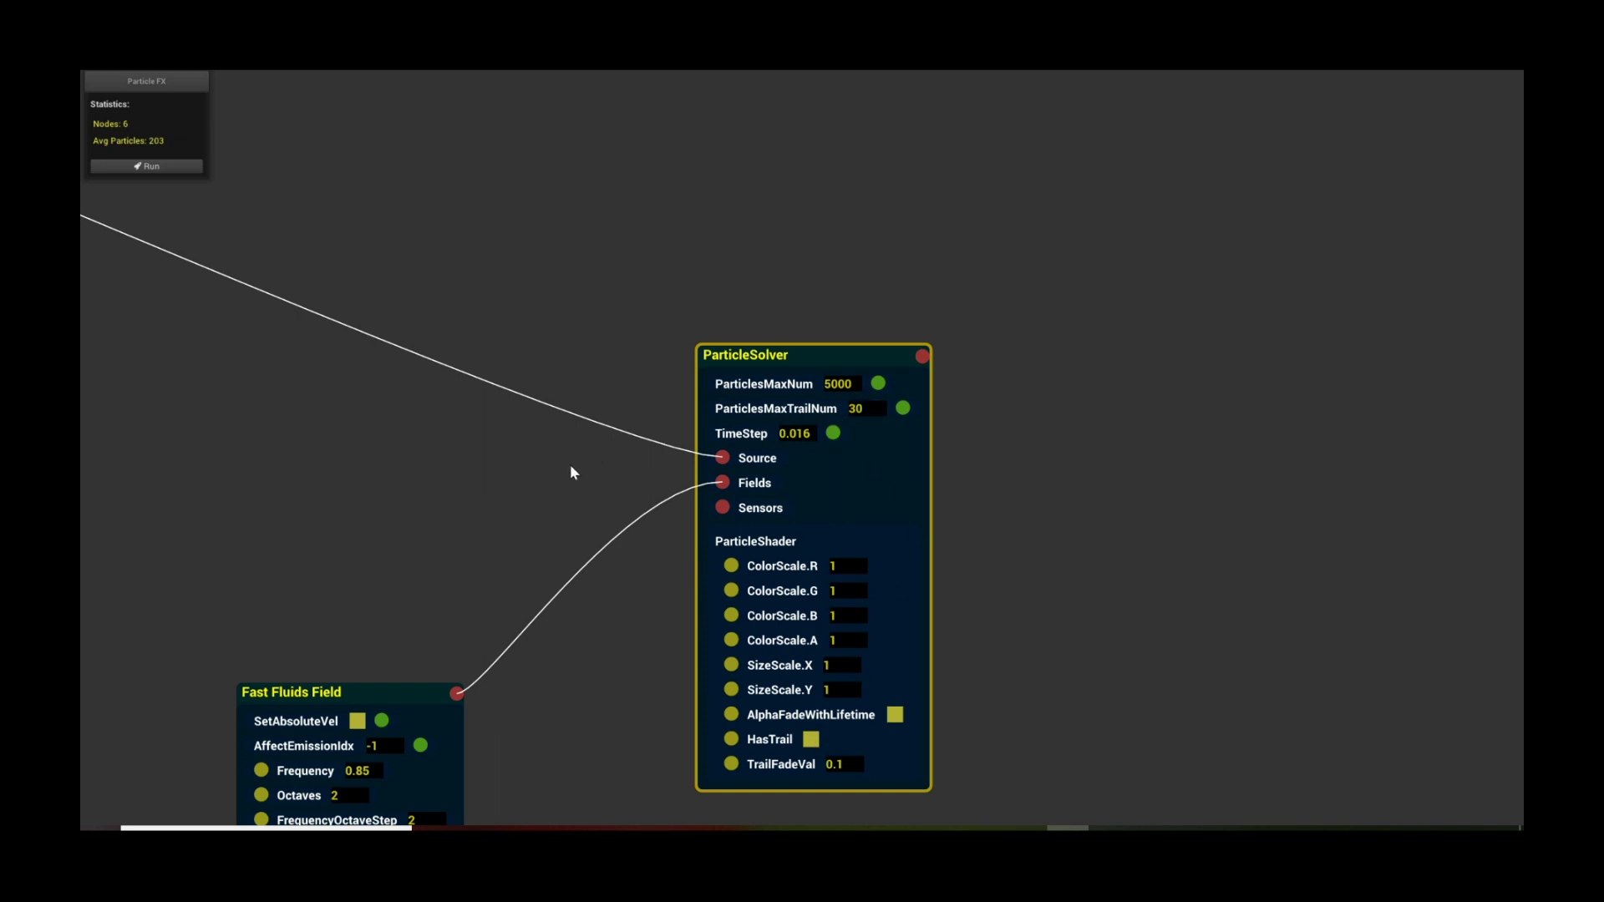
Select the RadialSource node fed by RegionPos and examine its UseTrail and TrailNum settings
{"action": "left_click_drag", "start_coordinate": [570, 466], "coordinate": [710, 495]}
{"action": "scroll", "coordinate": [691, 493], "scroll_direction": "down", "scroll_amount": 1}
{"action": "left_click_drag", "start_coordinate": [525, 456], "coordinate": [971, 629]}
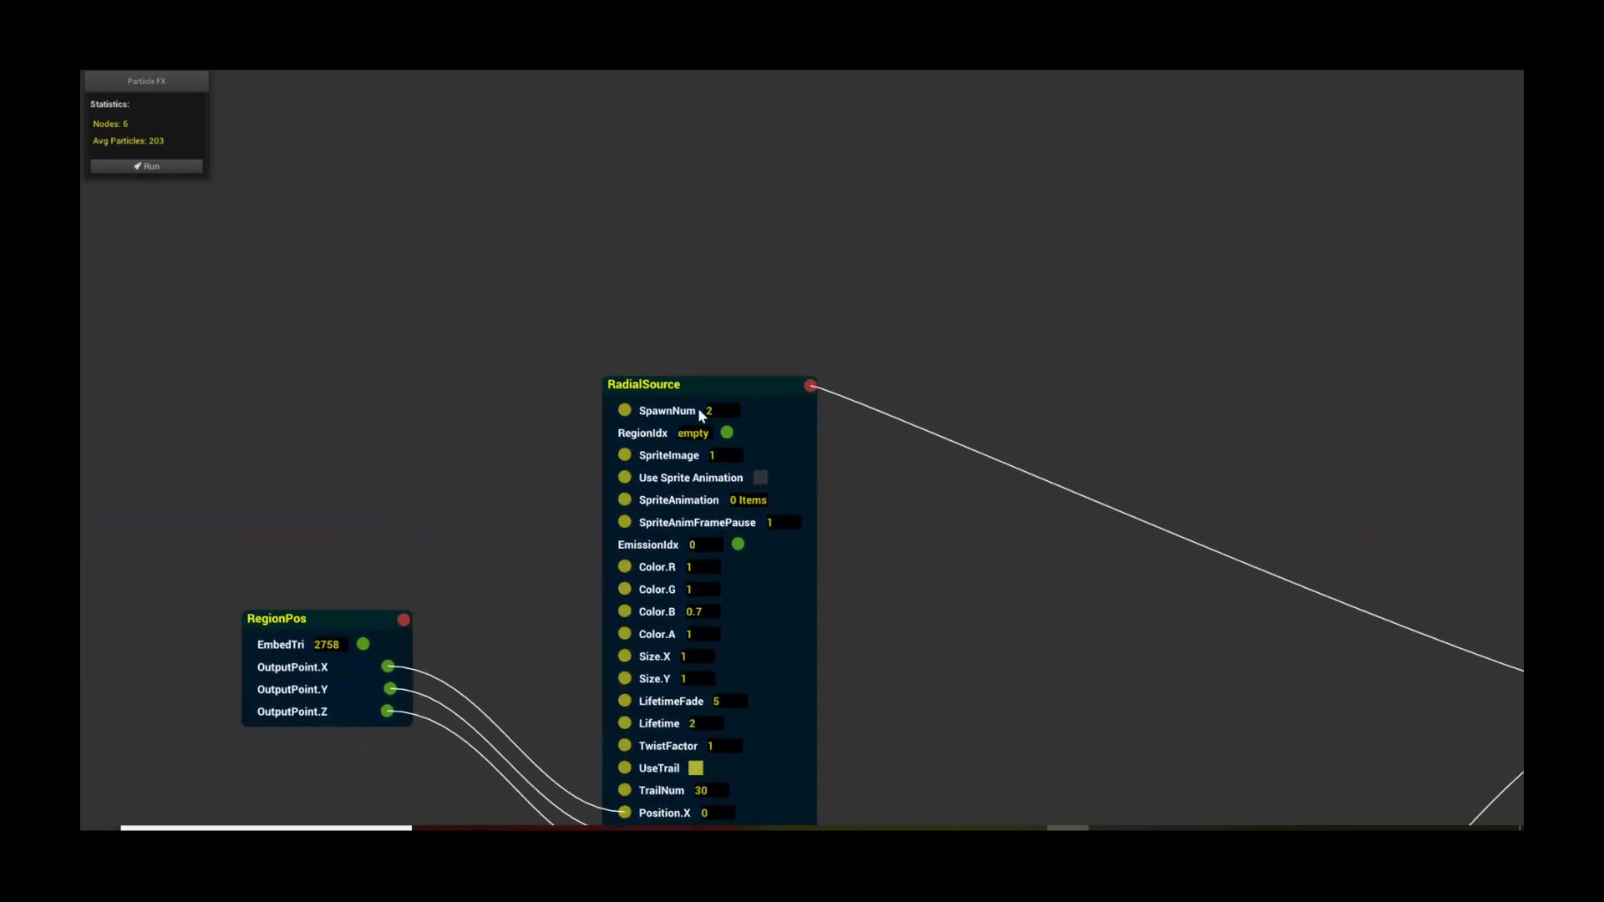
{"action": "left_click_drag", "start_coordinate": [699, 409], "coordinate": [750, 375]}
{"action": "left_click_drag", "start_coordinate": [997, 823], "coordinate": [971, 650]}
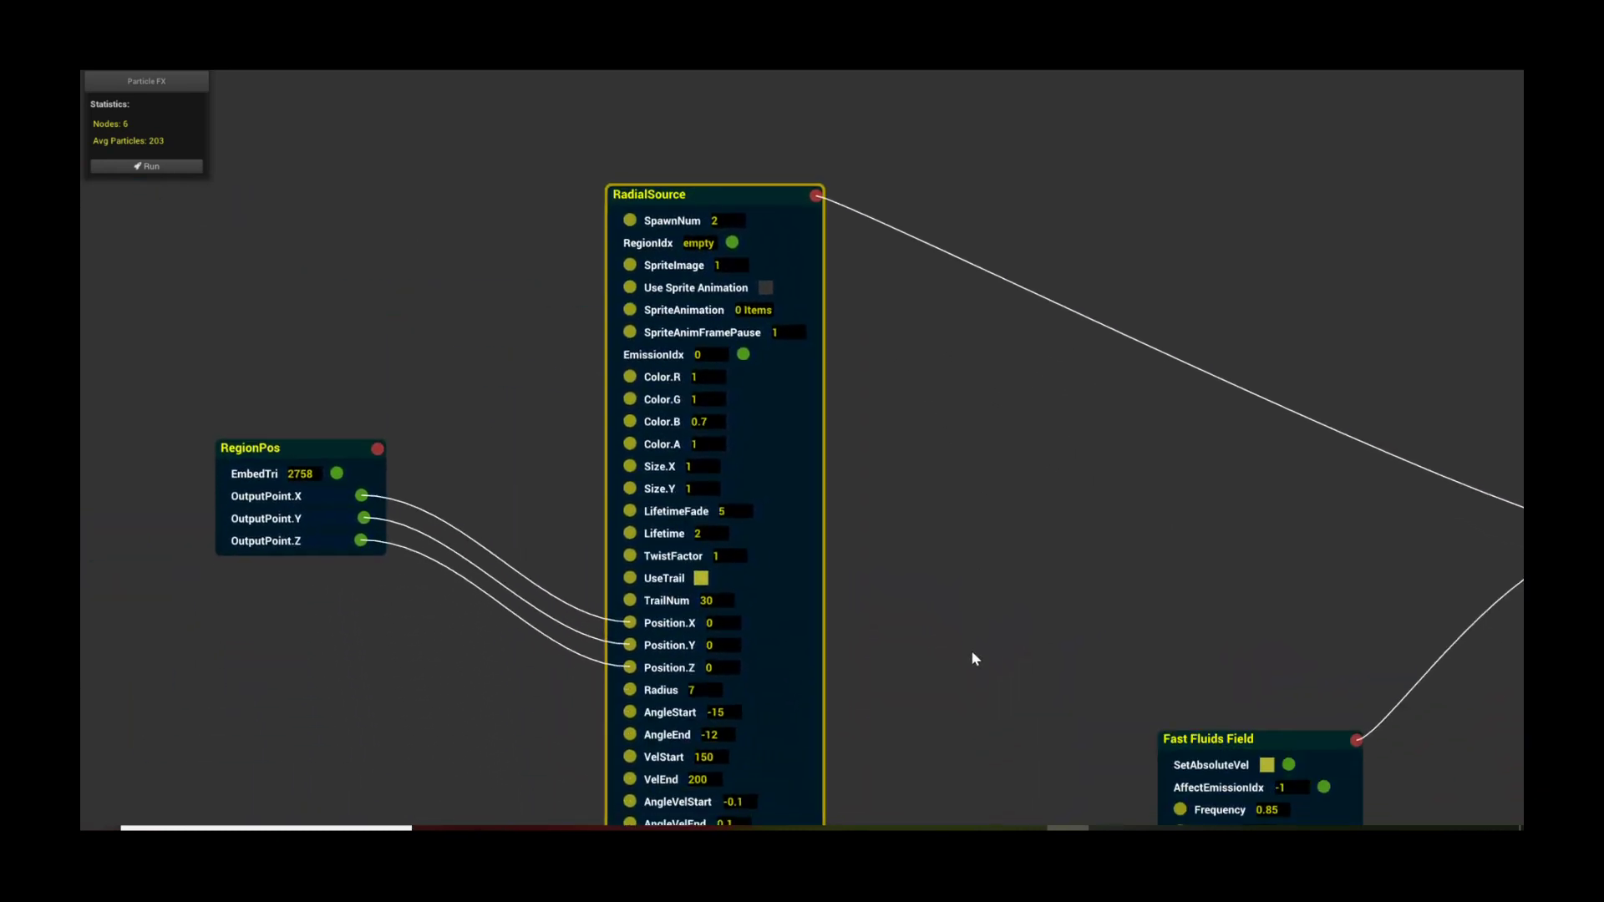
{"action": "scroll", "coordinate": [950, 563], "scroll_direction": "up", "scroll_amount": 1}
{"action": "left_click_drag", "start_coordinate": [1112, 691], "coordinate": [939, 508]}
{"action": "scroll", "coordinate": [939, 507], "scroll_direction": "up", "scroll_amount": 1}
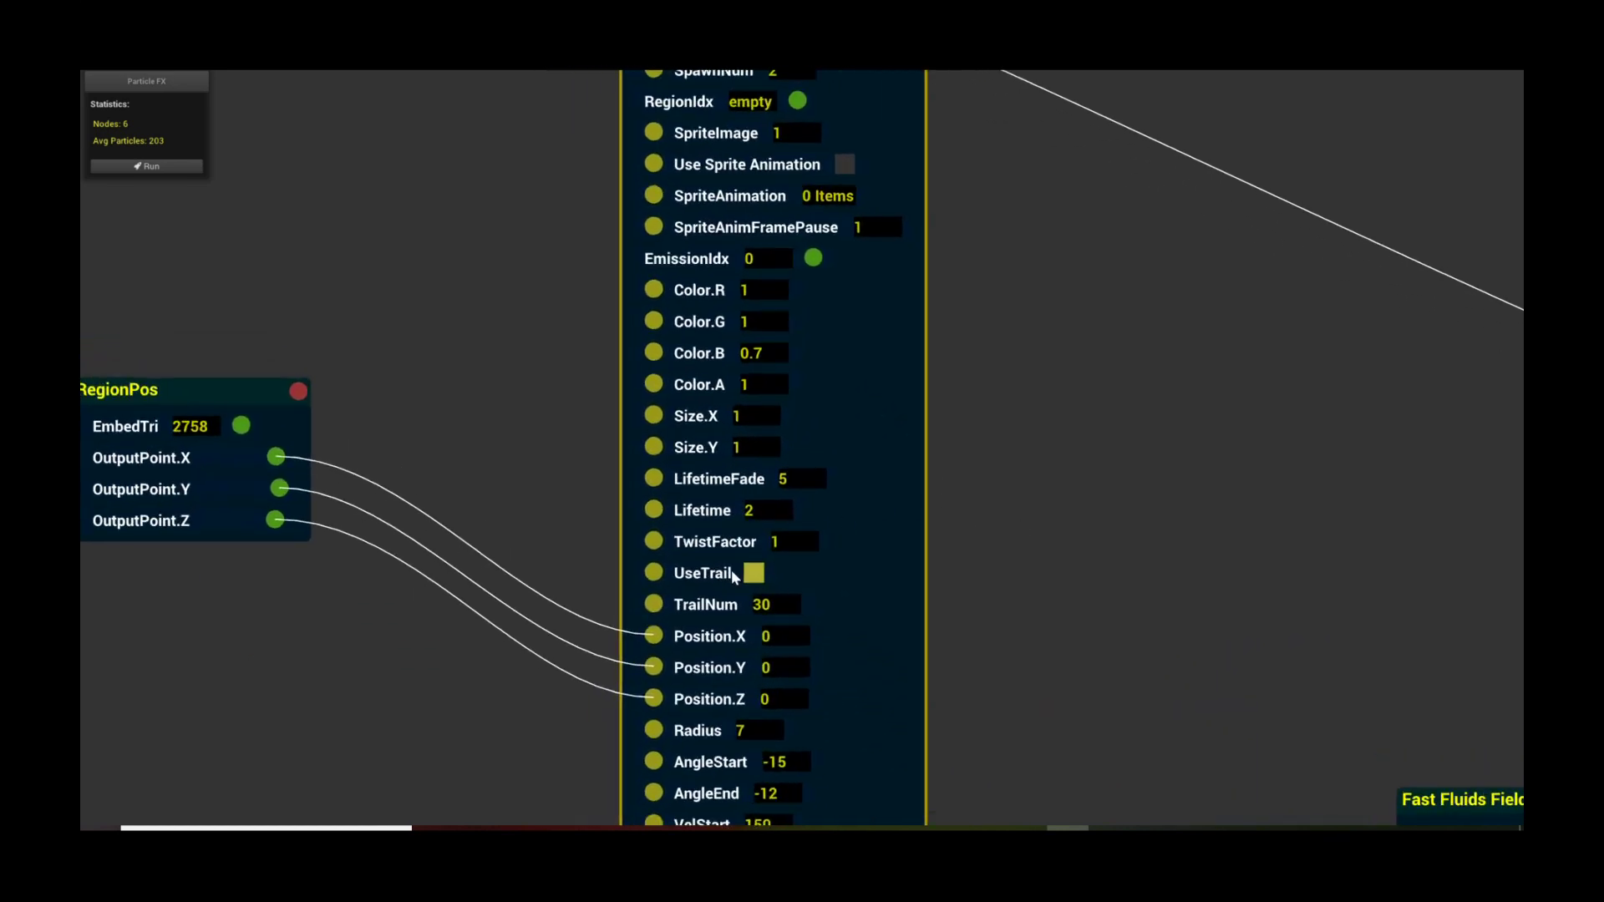
{"action": "left_click", "coordinate": [753, 575]}
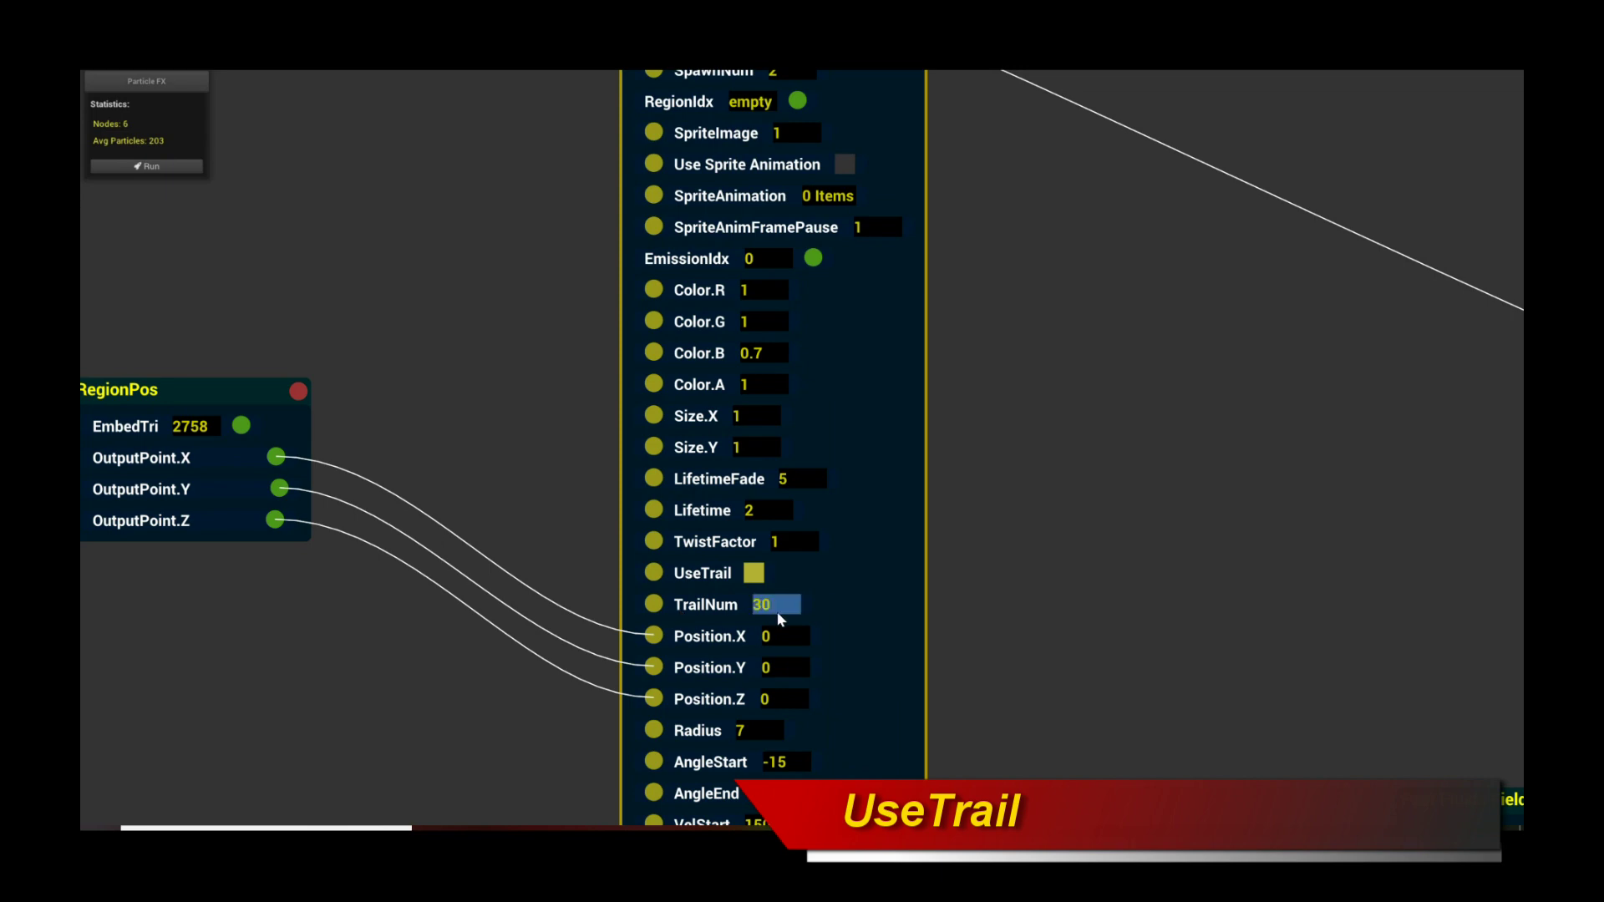
Select the ParticleSolver node to compare its ParticlesMaxTrailNum with the trail settings of the RadialSource node
{"action": "left_click_drag", "start_coordinate": [1243, 550], "coordinate": [737, 533]}
{"action": "left_click", "coordinate": [885, 348]}
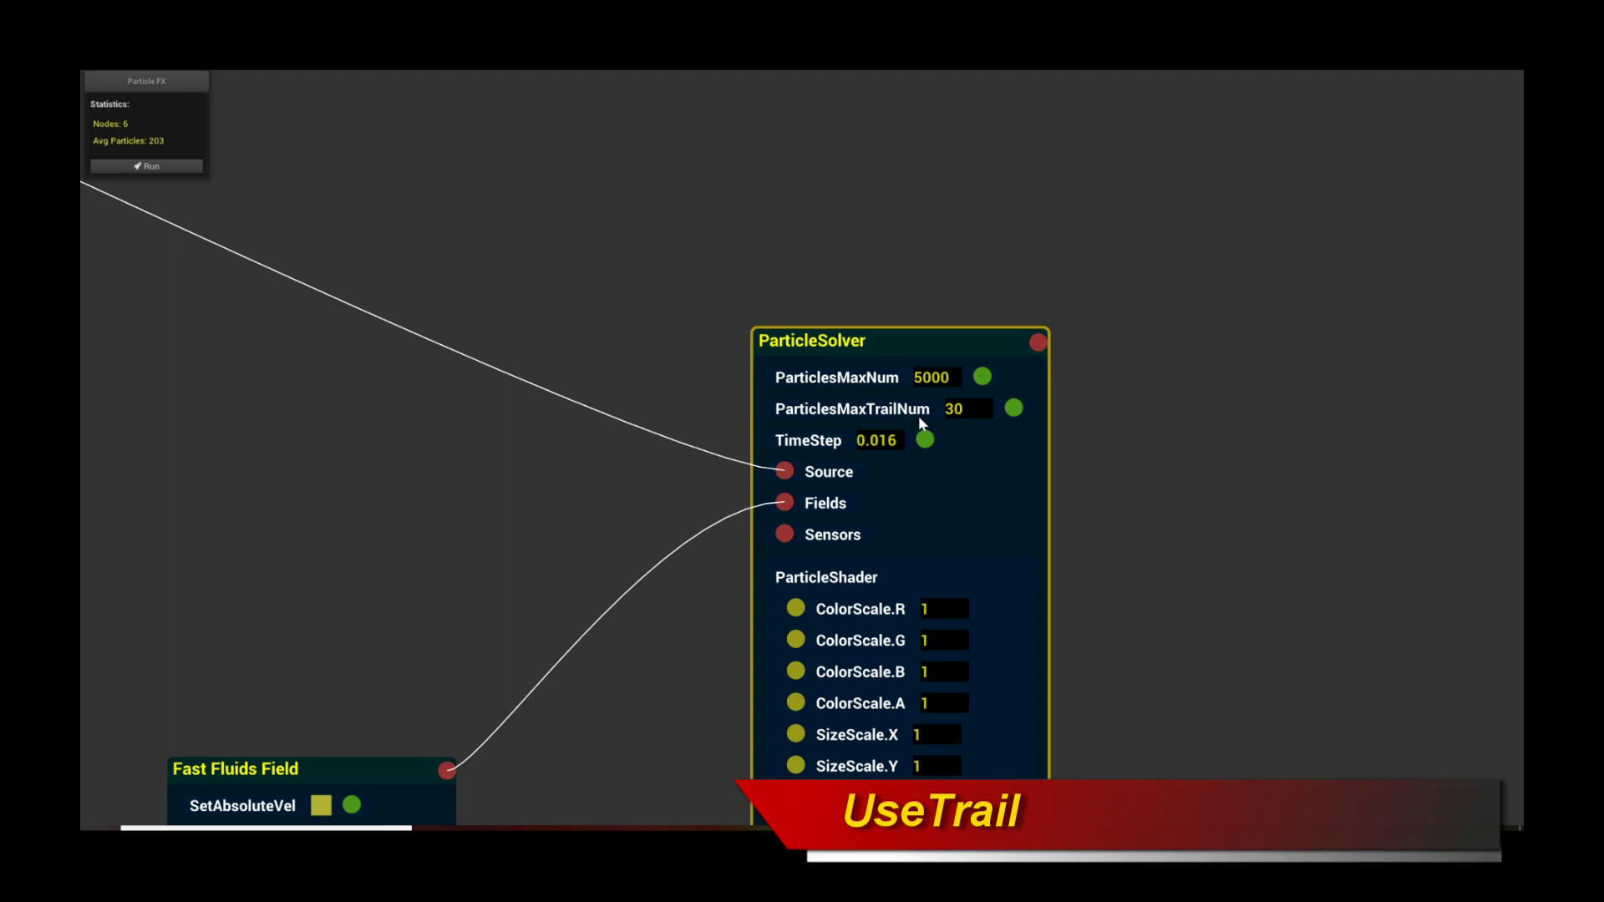
{"action": "scroll", "coordinate": [784, 471], "scroll_direction": "left", "scroll_amount": 5}
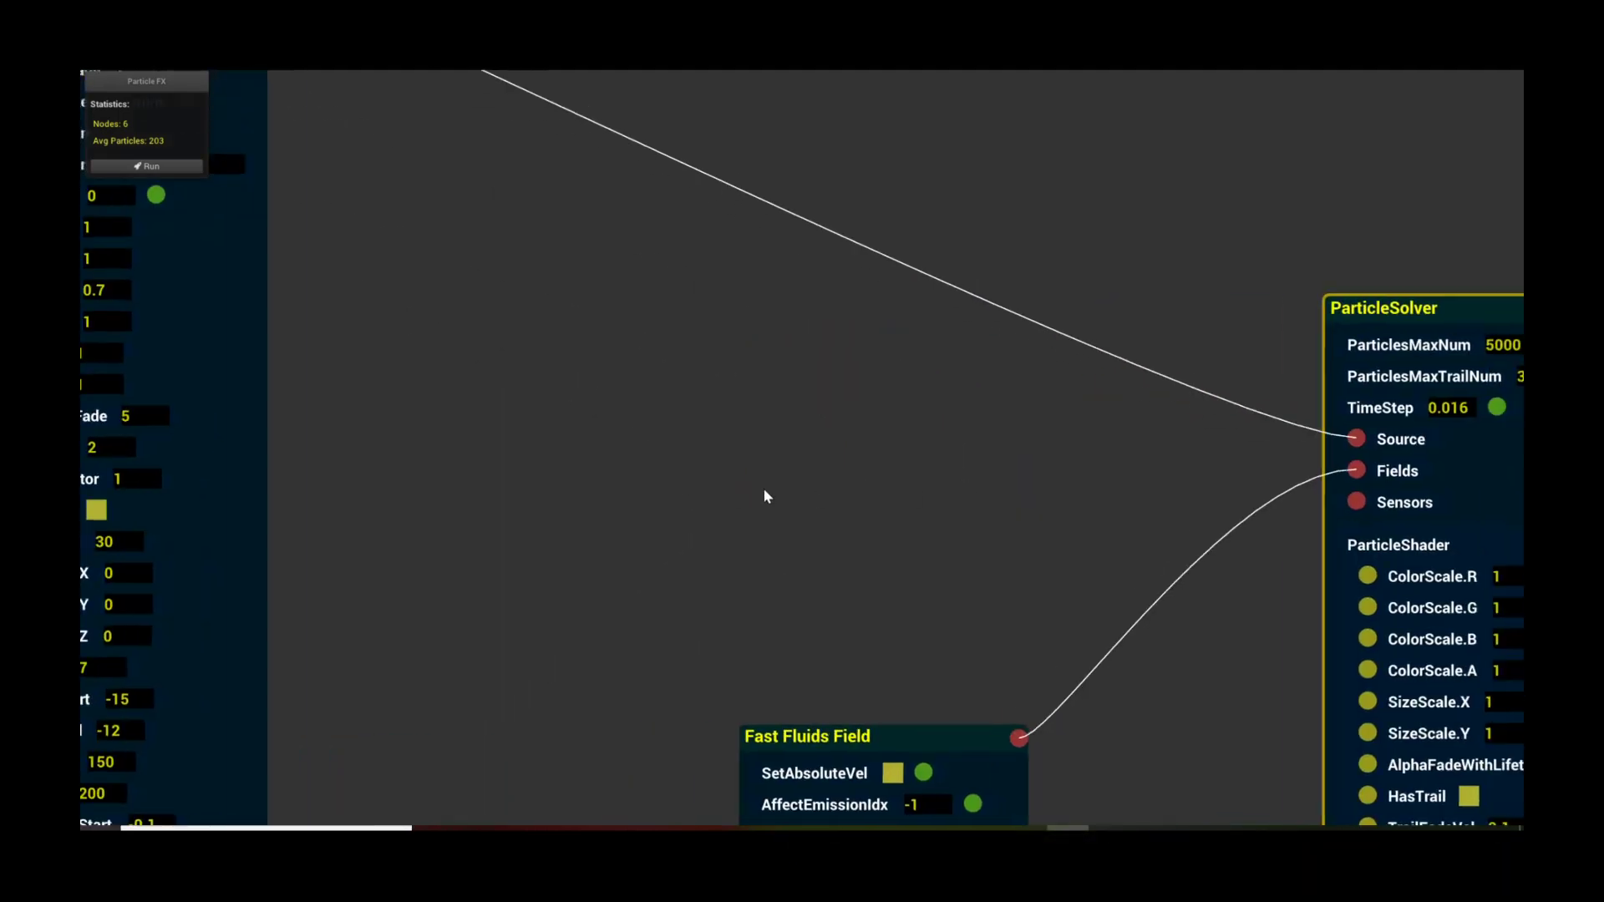
{"action": "scroll", "coordinate": [763, 496], "scroll_direction": "left", "scroll_amount": 4}
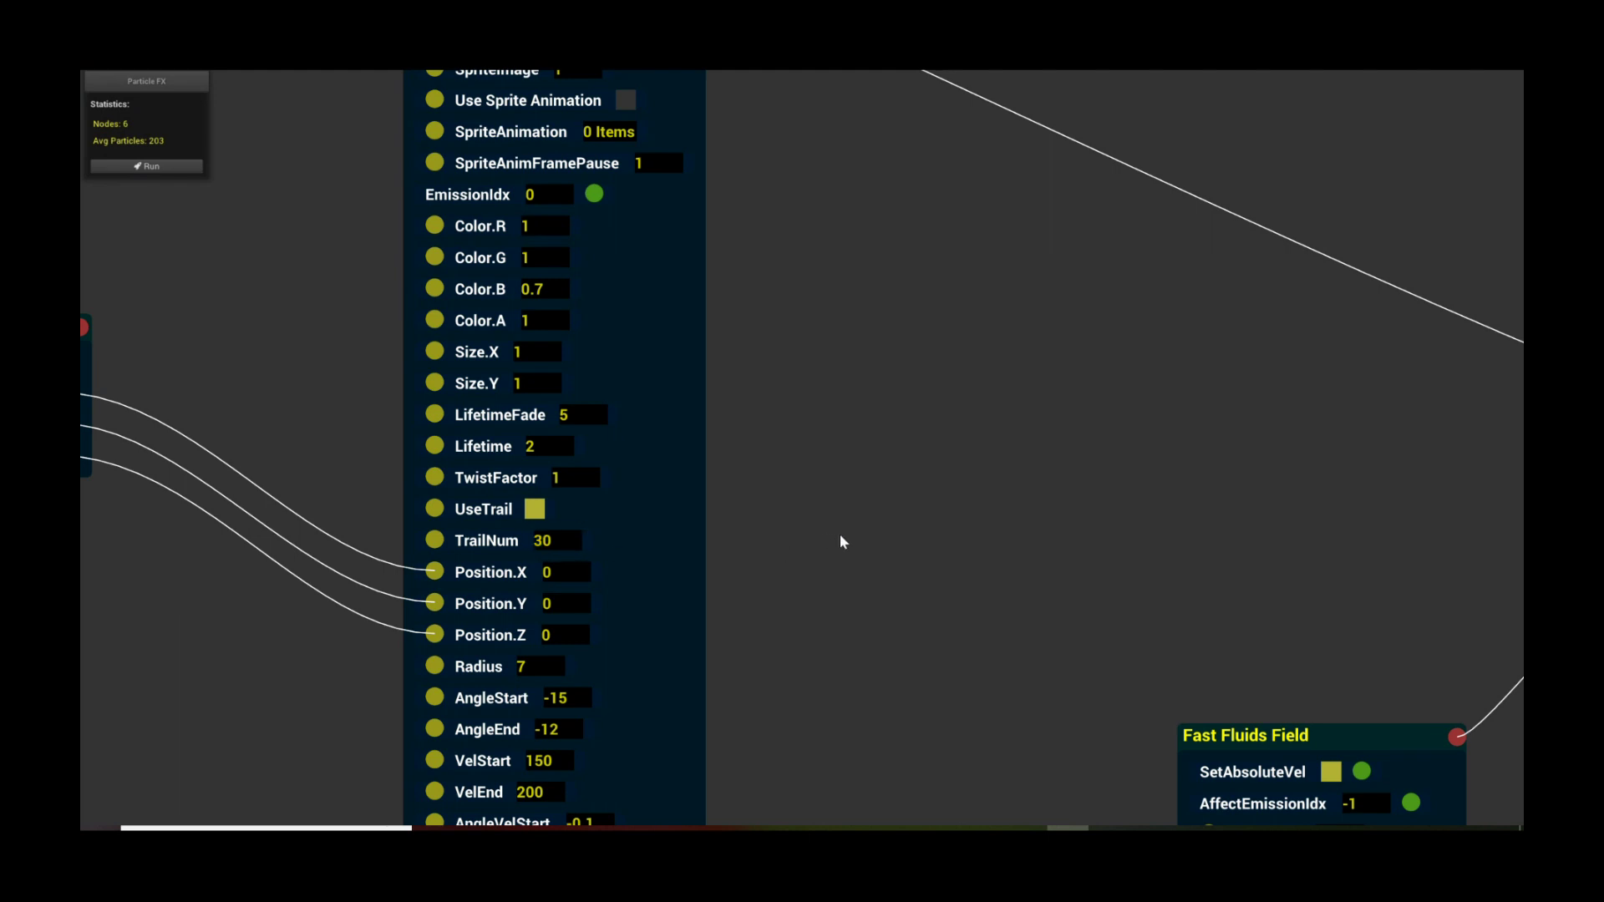
{"action": "left_click_drag", "start_coordinate": [841, 542], "coordinate": [870, 698]}
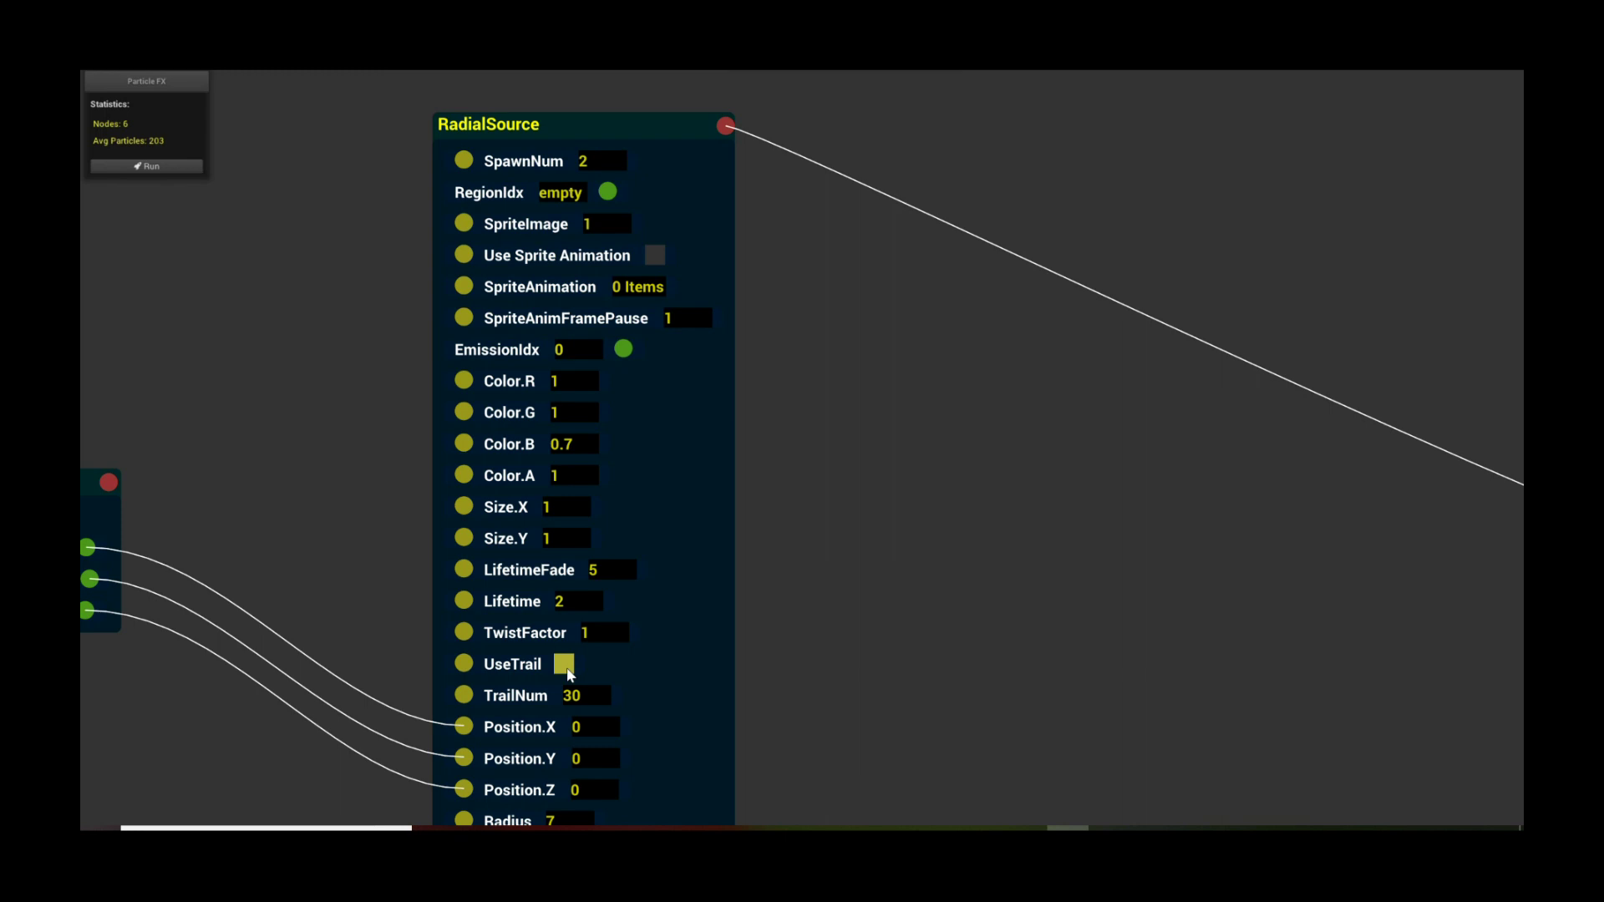
Select the RadialSource node again and review its full parameter list, from SpawnNum and RegionIdx down to the velocity settings
{"action": "left_click_drag", "start_coordinate": [858, 401], "coordinate": [843, 615]}
{"action": "scroll", "coordinate": [844, 615], "scroll_direction": "down", "scroll_amount": 1}
{"action": "left_click_drag", "start_coordinate": [555, 342], "coordinate": [590, 319]}
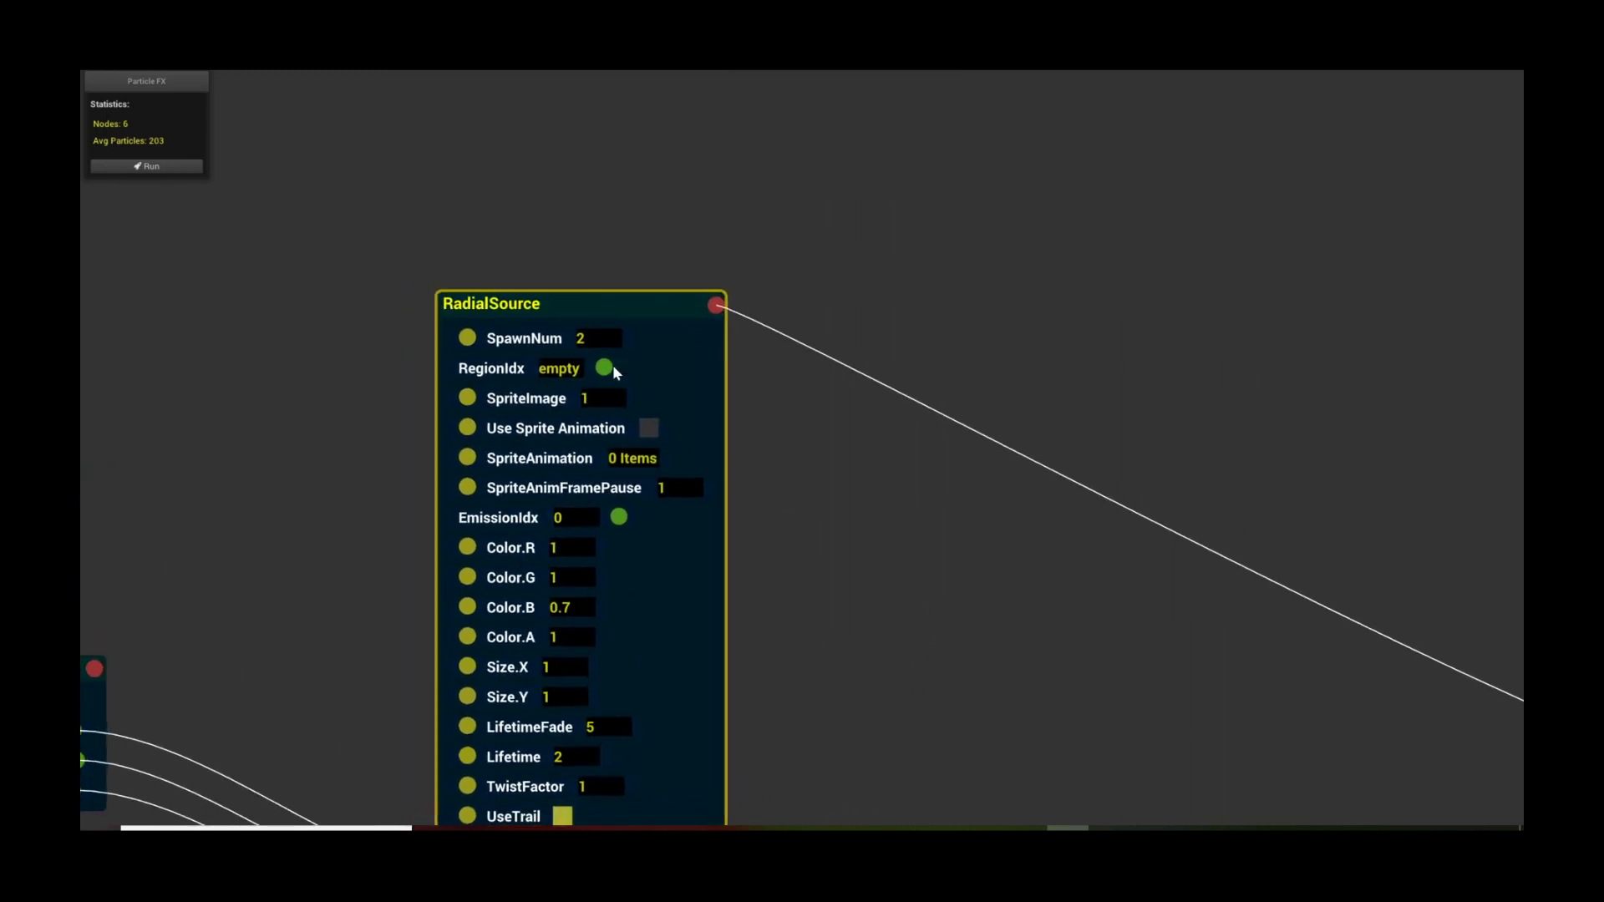
{"action": "left_click_drag", "start_coordinate": [822, 823], "coordinate": [809, 571]}
{"action": "scroll", "coordinate": [809, 577], "scroll_direction": "up", "scroll_amount": 1}
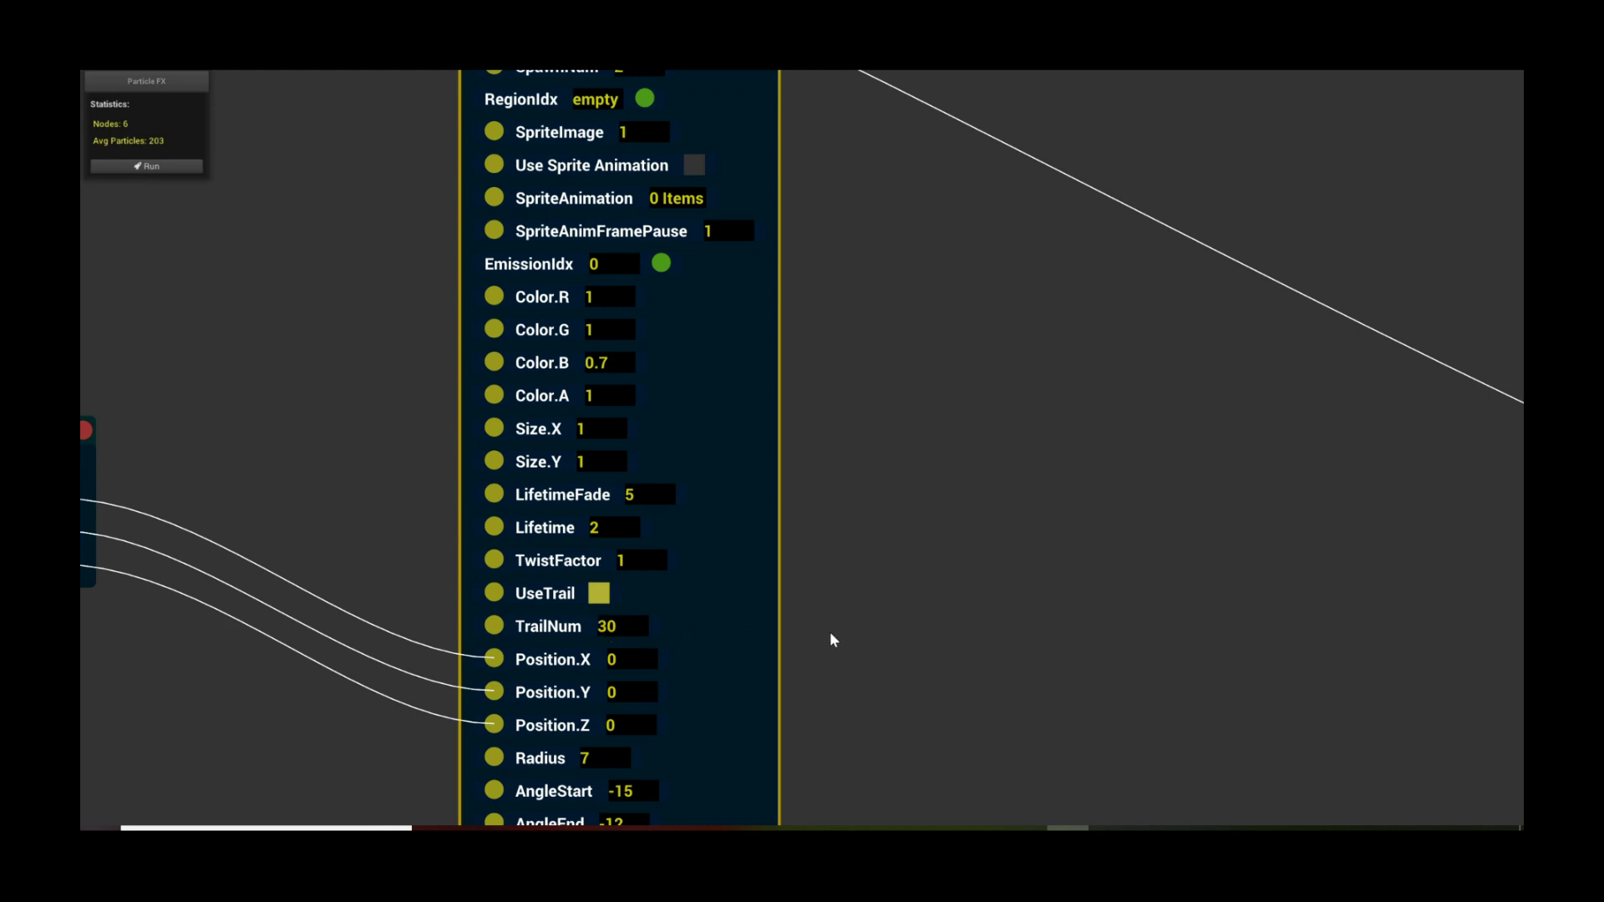
{"action": "scroll", "coordinate": [868, 626], "scroll_direction": "down", "scroll_amount": 1}
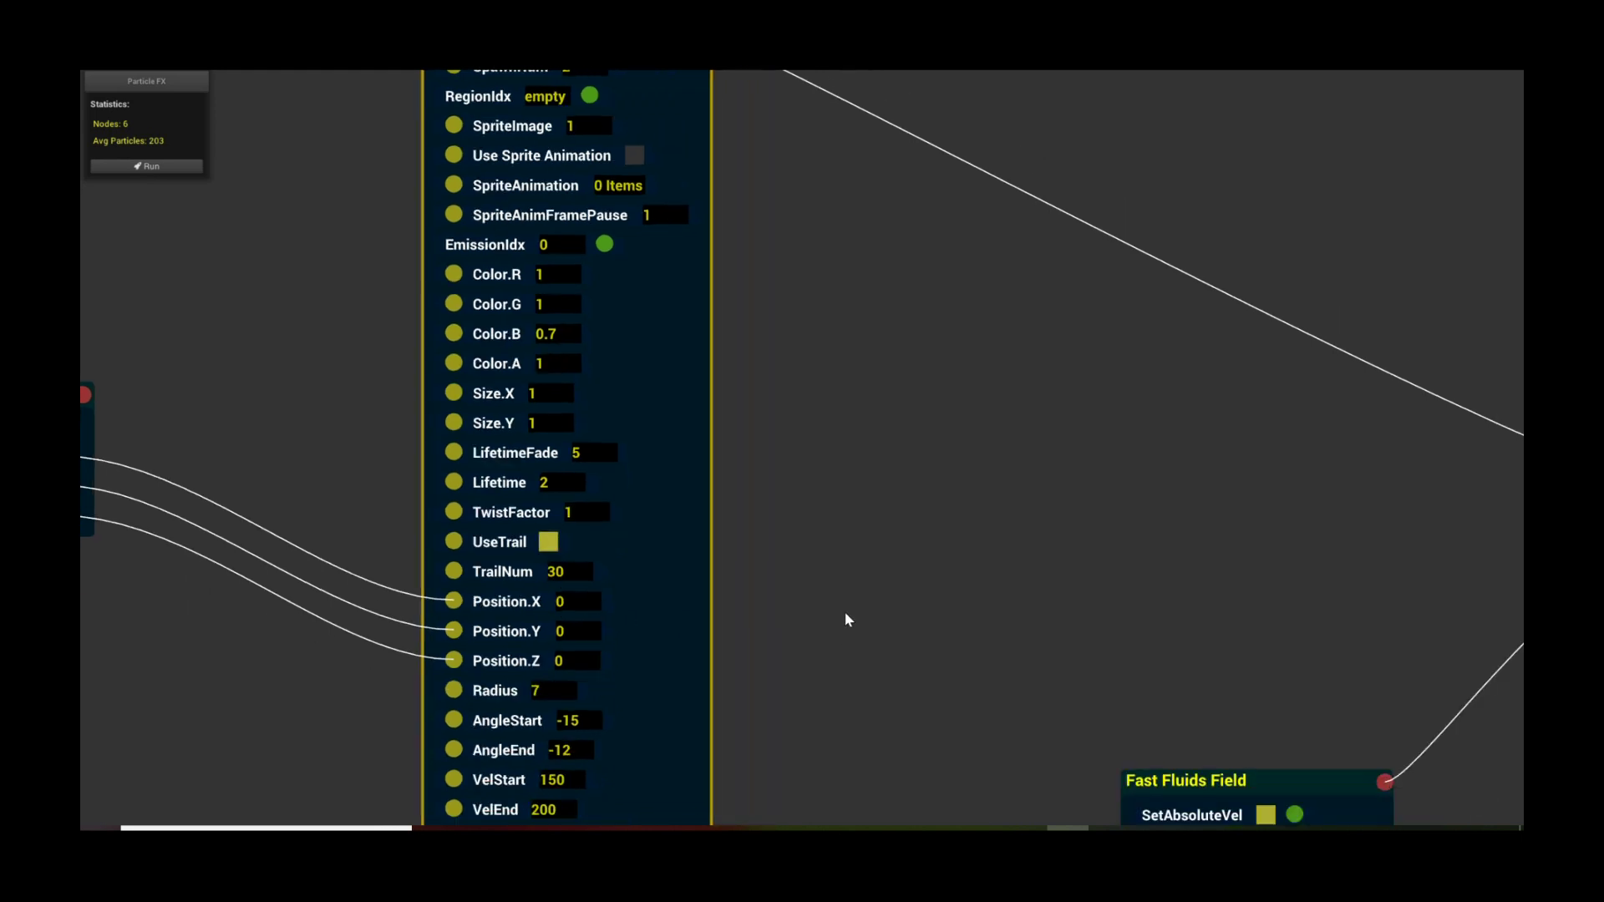
{"action": "left_click_drag", "start_coordinate": [846, 614], "coordinate": [911, 734]}
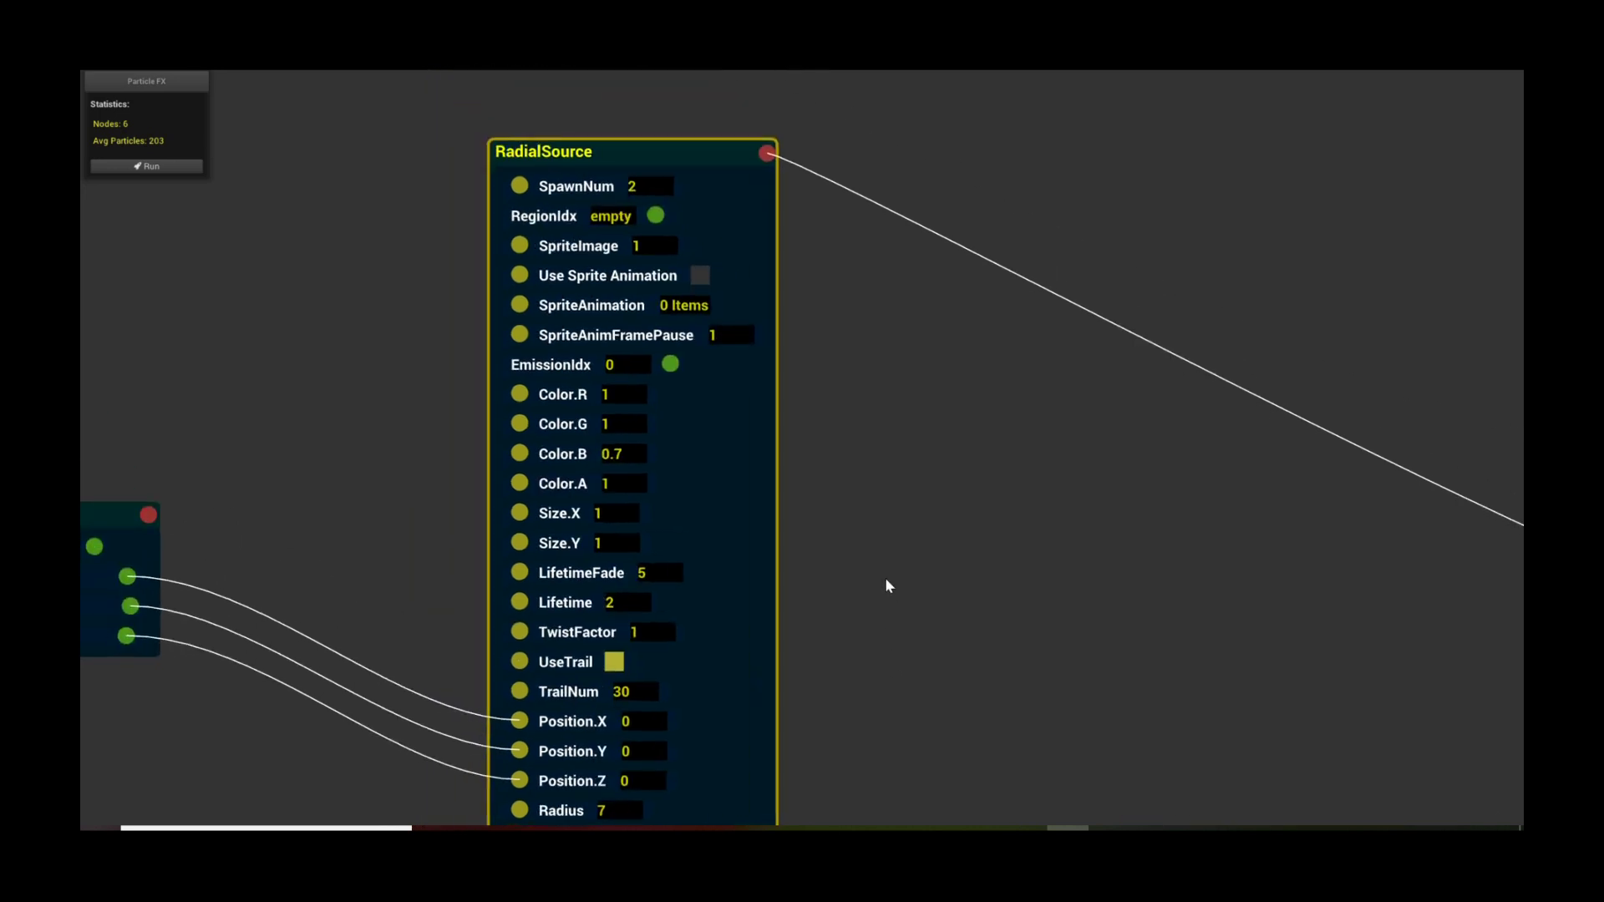
{"action": "scroll", "coordinate": [971, 632], "scroll_direction": "down", "scroll_amount": 1}
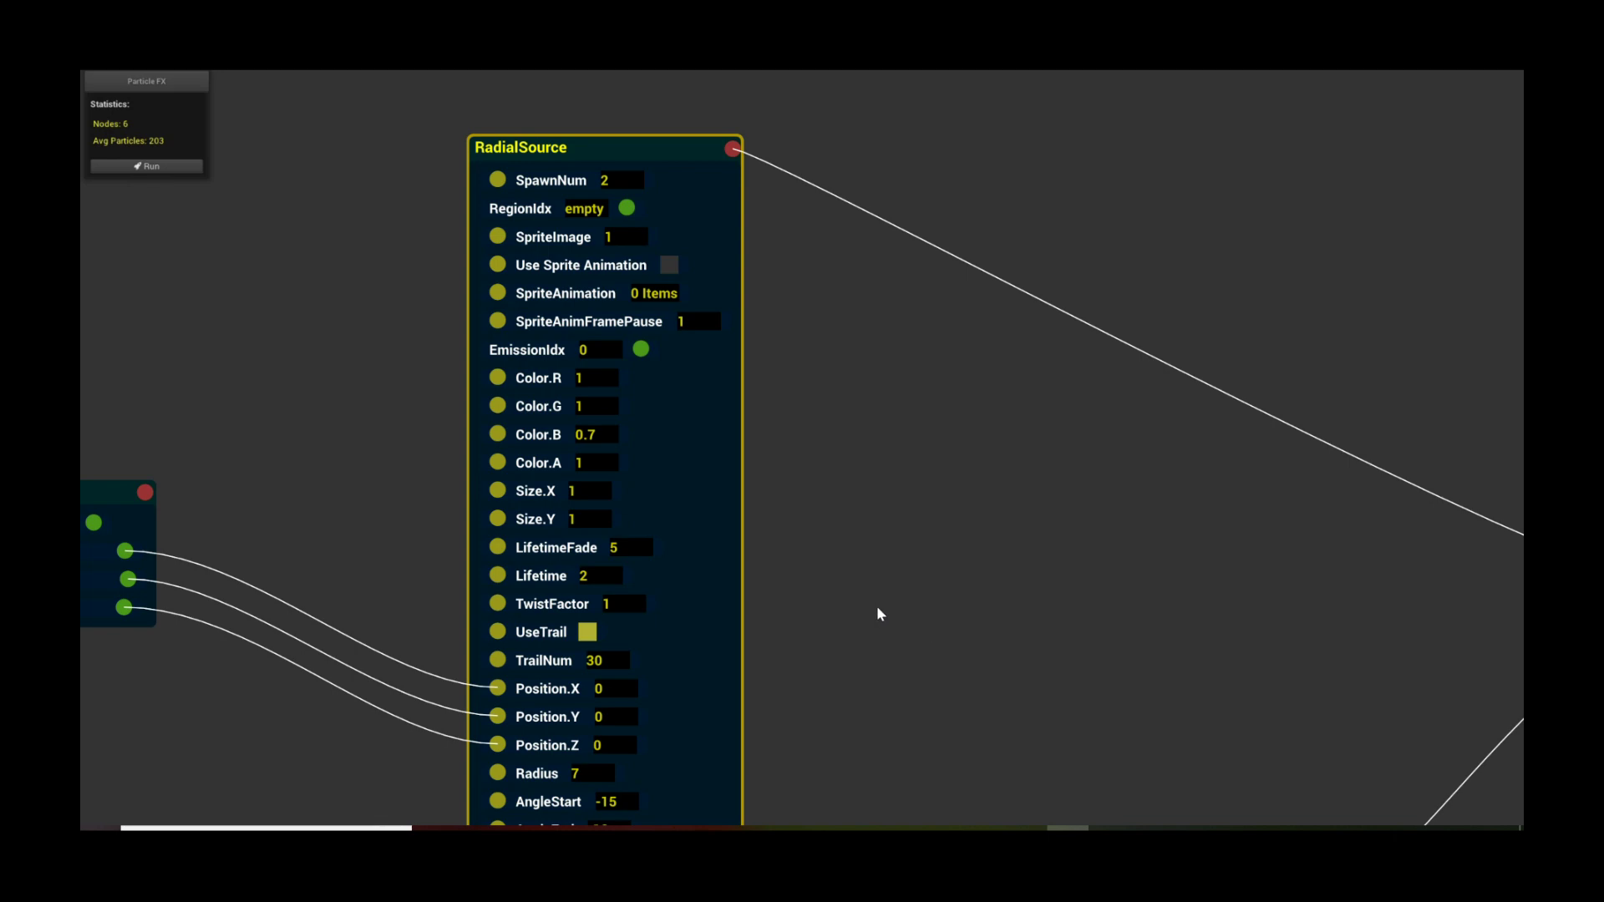
Examine how the second, separate particle network connects its RadialSource node to its own ParticleSolver
{"action": "left_click_drag", "start_coordinate": [648, 67], "coordinate": [884, 167]}
{"action": "double_click", "coordinate": [884, 167]}
{"action": "left_click_drag", "start_coordinate": [1137, 718], "coordinate": [972, 377]}
{"action": "scroll", "coordinate": [972, 378], "scroll_direction": "down", "scroll_amount": 4}
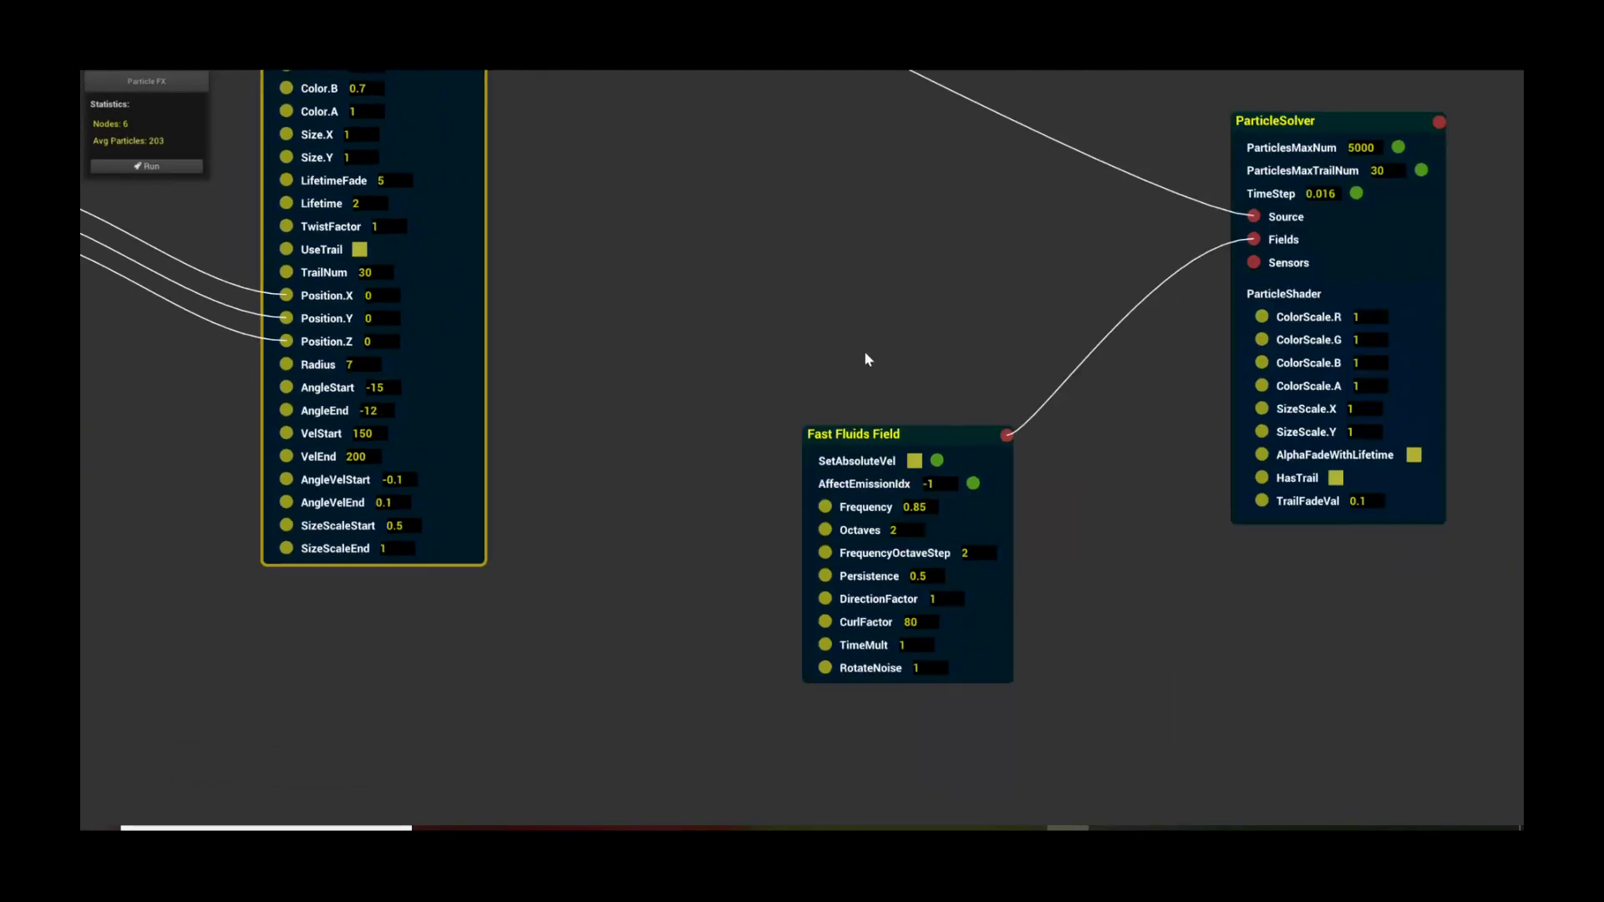
{"action": "left_click_drag", "start_coordinate": [705, 607], "coordinate": [803, 214]}
{"action": "left_click_drag", "start_coordinate": [997, 643], "coordinate": [563, 462]}
{"action": "scroll", "coordinate": [881, 462], "scroll_direction": "down", "scroll_amount": 1}
{"action": "scroll", "coordinate": [881, 462], "scroll_direction": "down", "scroll_amount": 2}
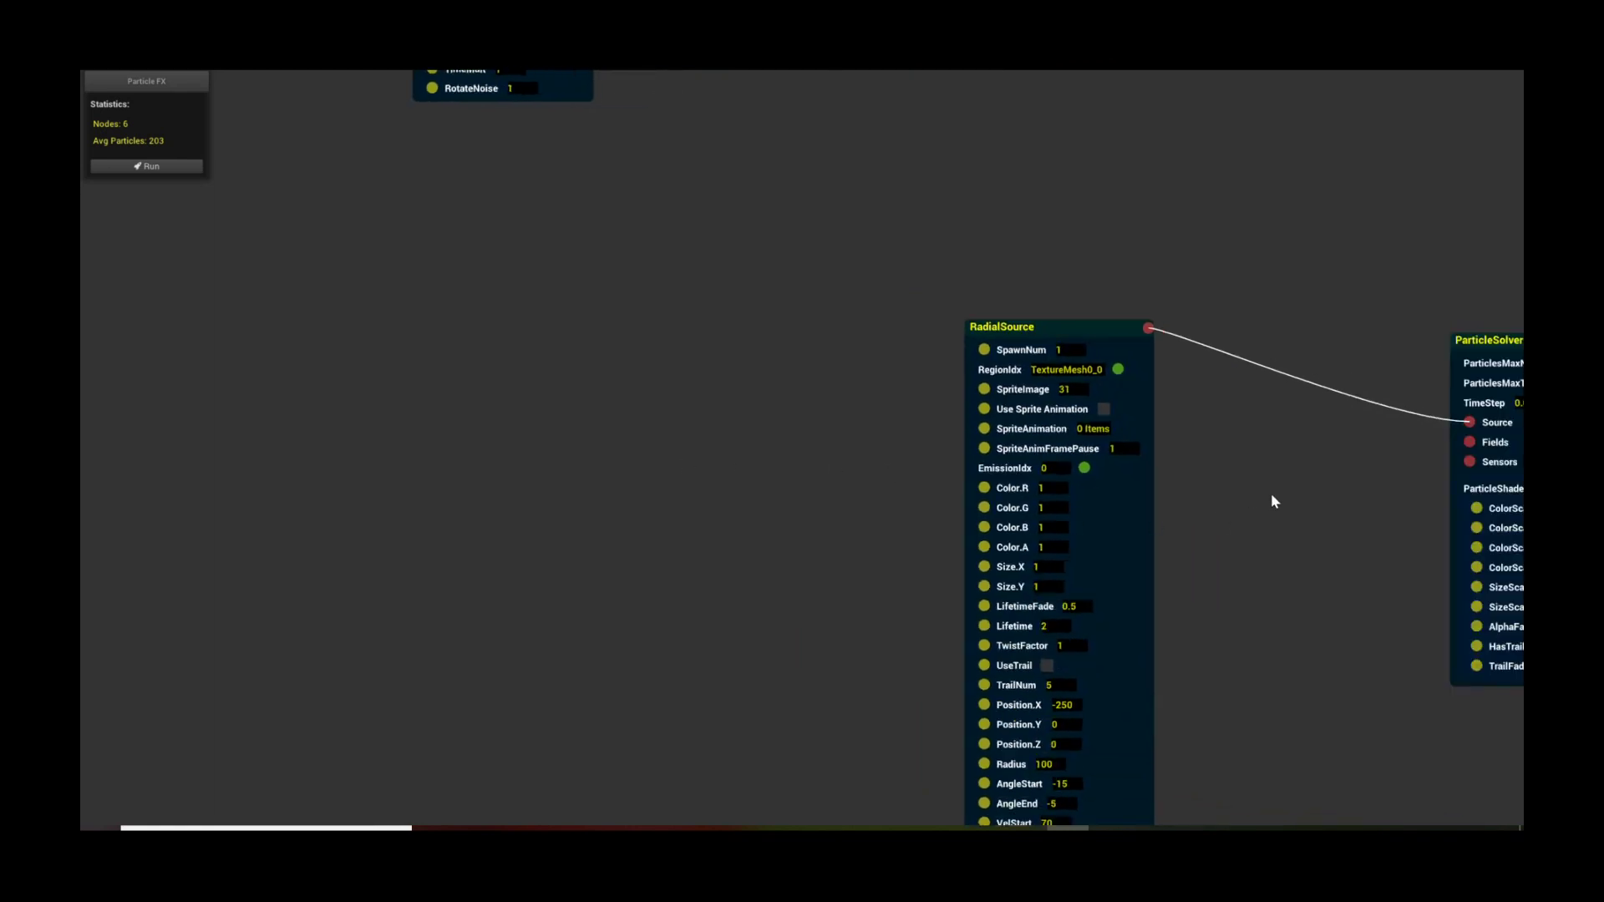
{"action": "left_click_drag", "start_coordinate": [1271, 498], "coordinate": [762, 363]}
{"action": "scroll", "coordinate": [1000, 463], "scroll_direction": "up", "scroll_amount": 1}
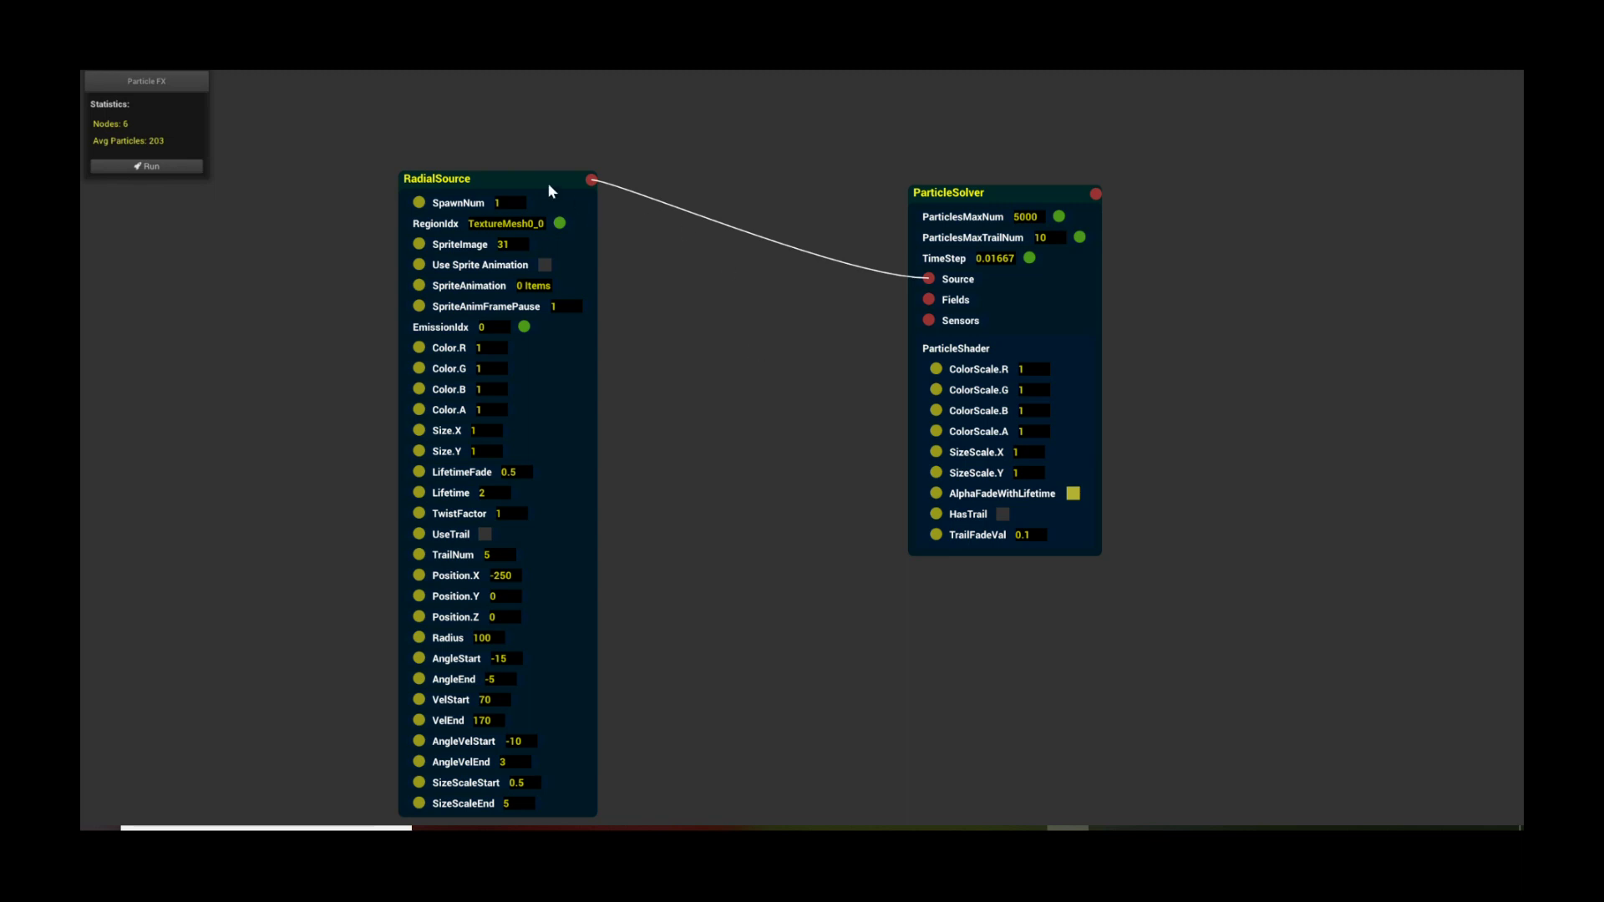
Select the RadialSource node assigned to region TextureMesh0_0 and examine its position, radius, angle and velocity settings
{"action": "left_click_drag", "start_coordinate": [548, 182], "coordinate": [553, 167]}
{"action": "left_click_drag", "start_coordinate": [742, 271], "coordinate": [865, 439]}
{"action": "scroll", "coordinate": [805, 368], "scroll_direction": "up", "scroll_amount": 1}
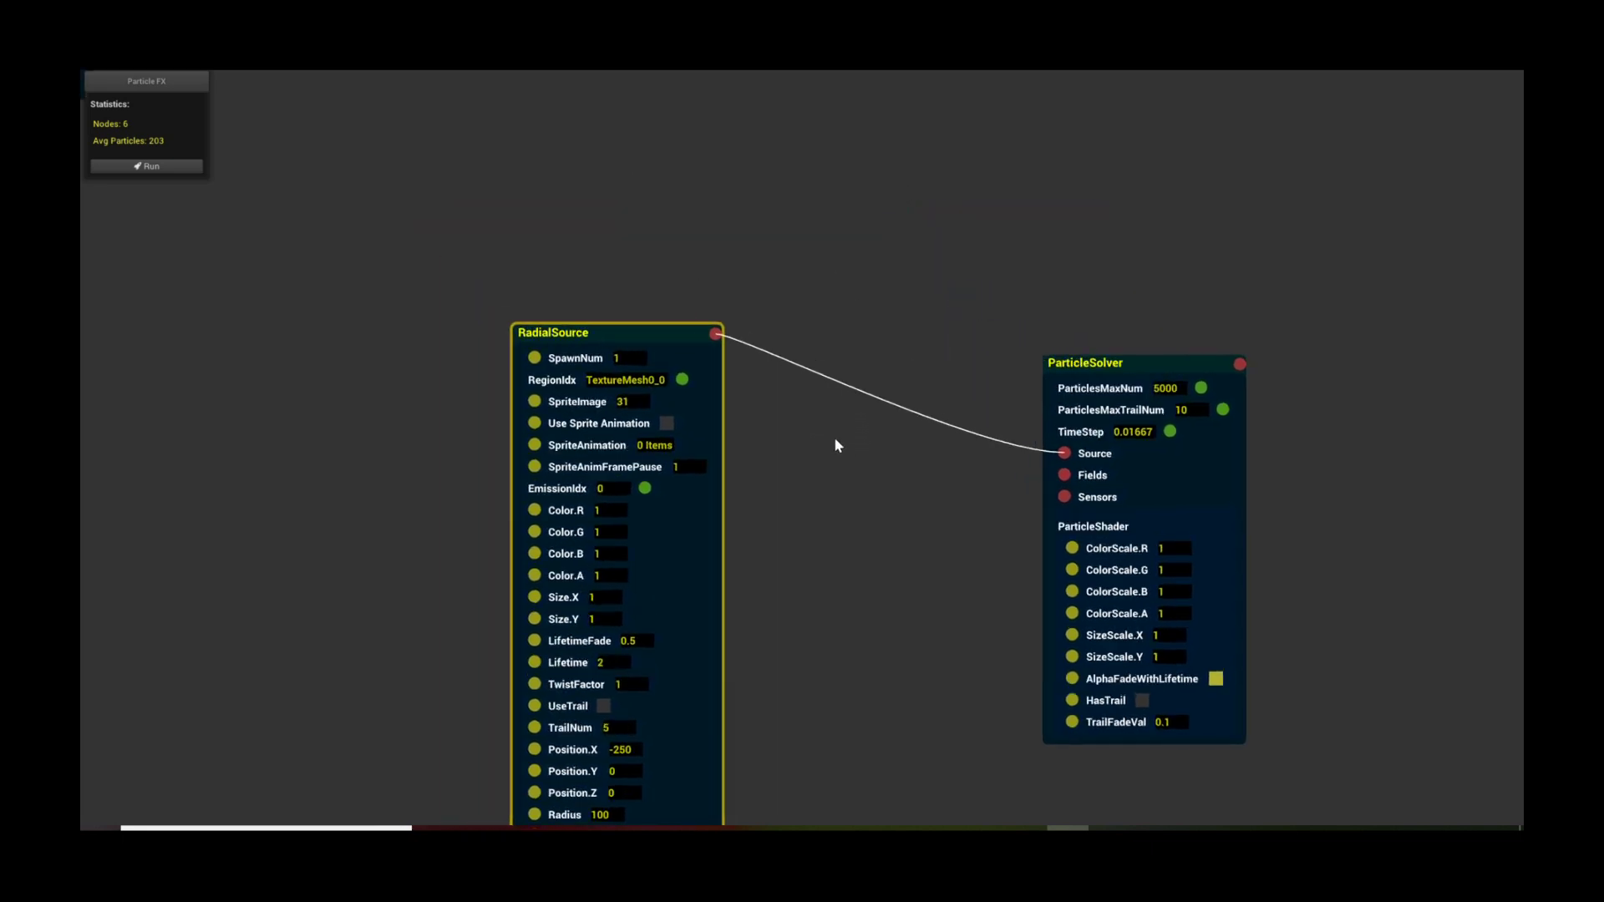
{"action": "left_click_drag", "start_coordinate": [859, 523], "coordinate": [820, 427]}
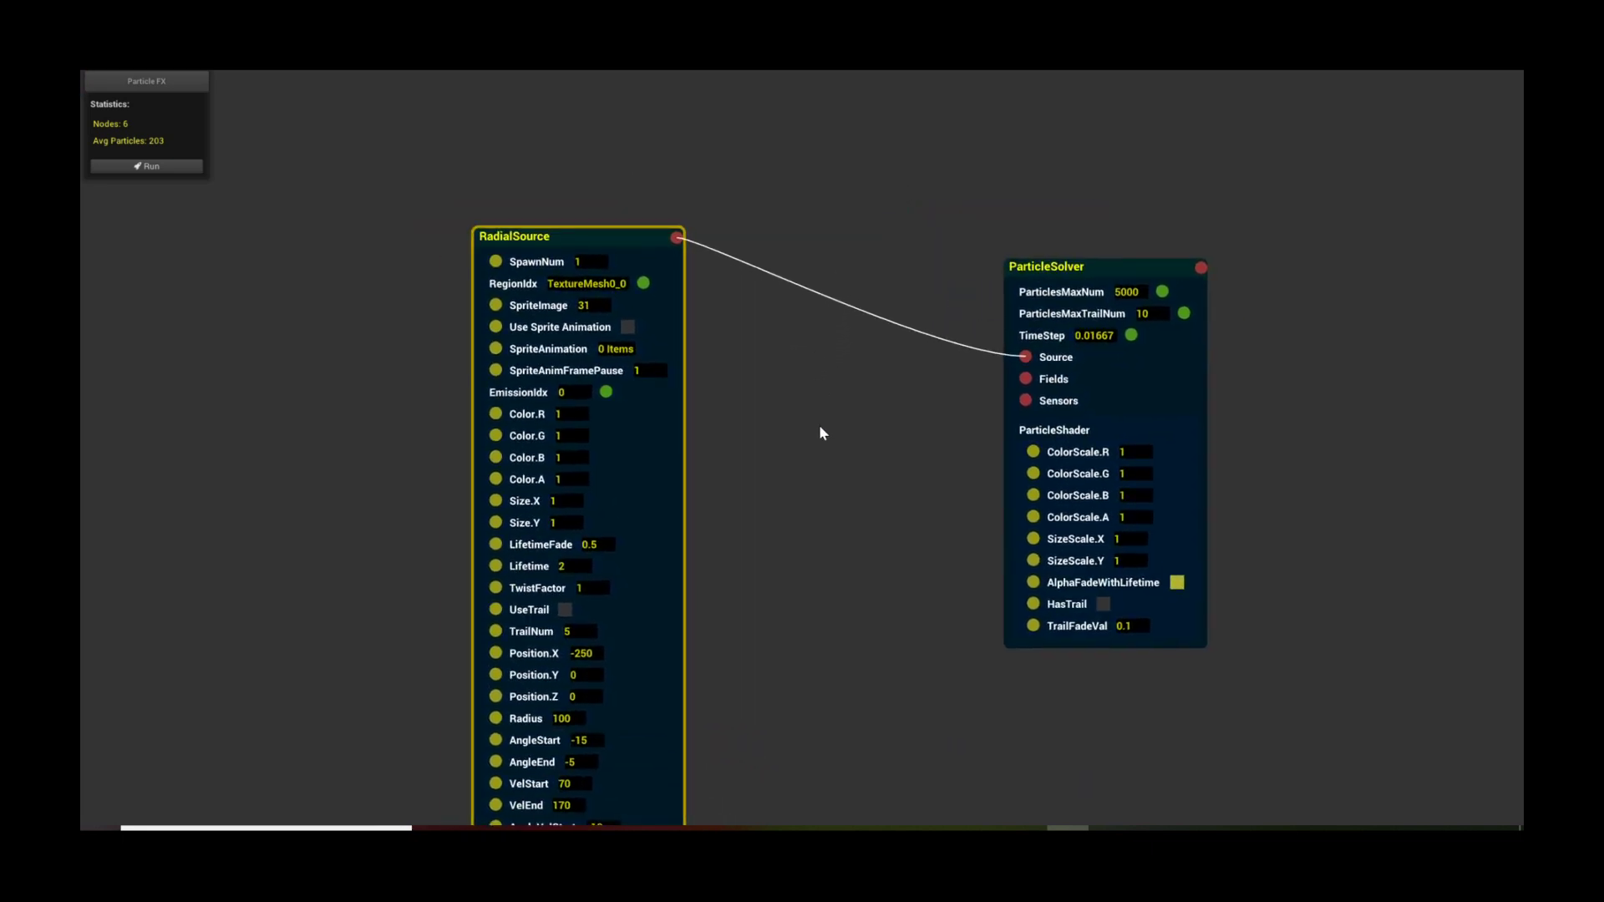
{"action": "left_click_drag", "start_coordinate": [849, 494], "coordinate": [792, 406]}
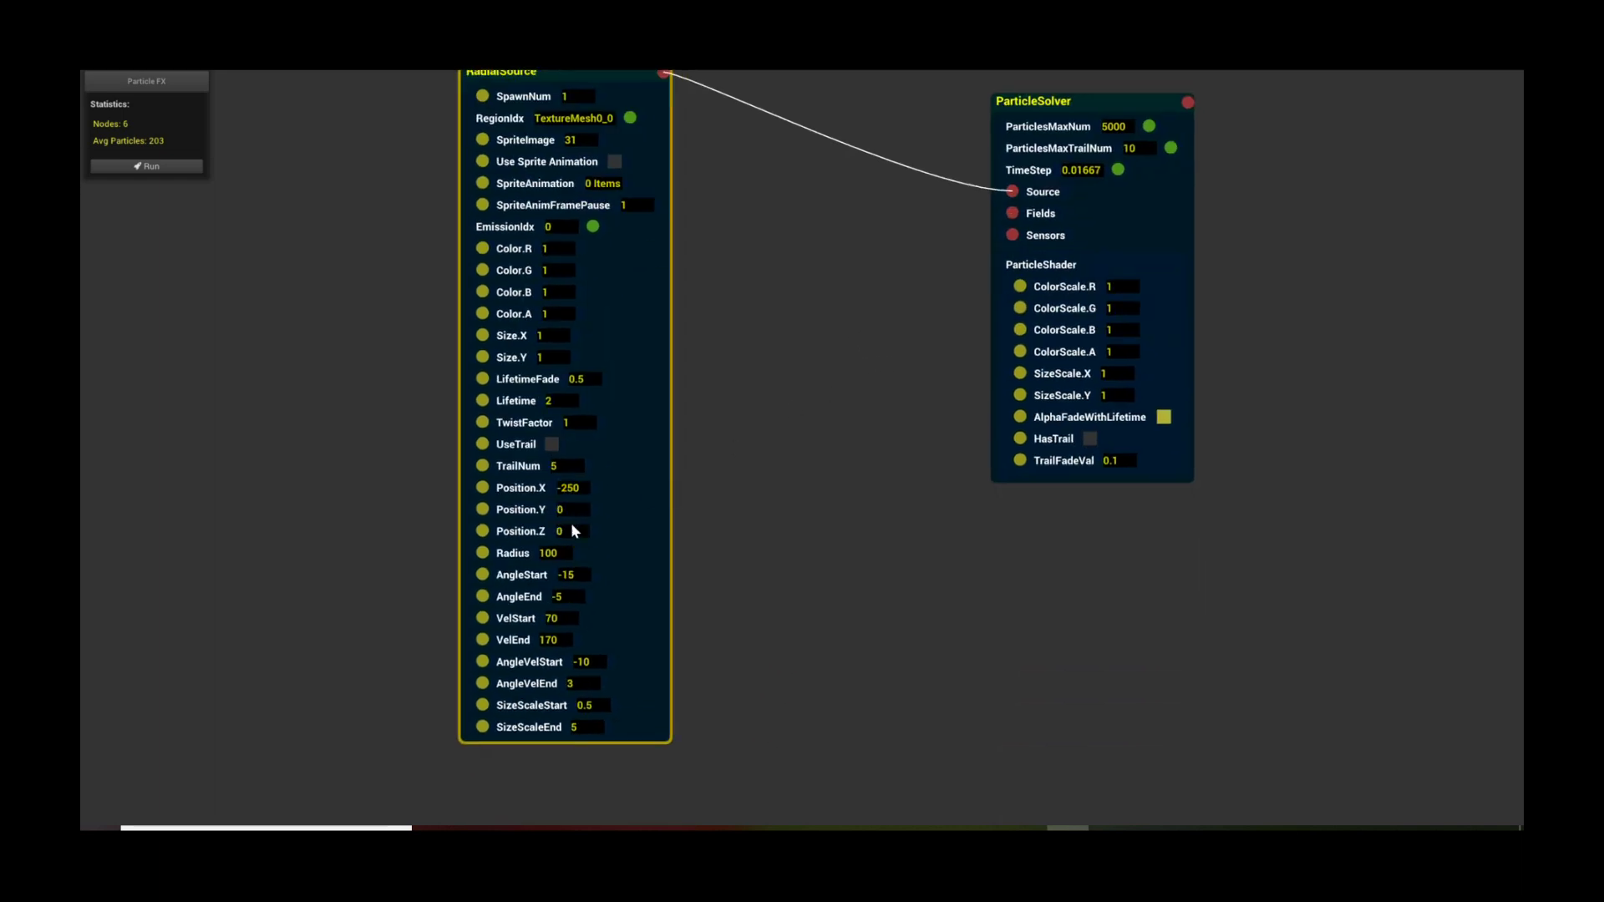
View the sprite image assigned to the TextureMesh0_0 RadialSource node, cancel the image manager, and review the node's remaining settings
{"action": "left_click_drag", "start_coordinate": [706, 278], "coordinate": [715, 405]}
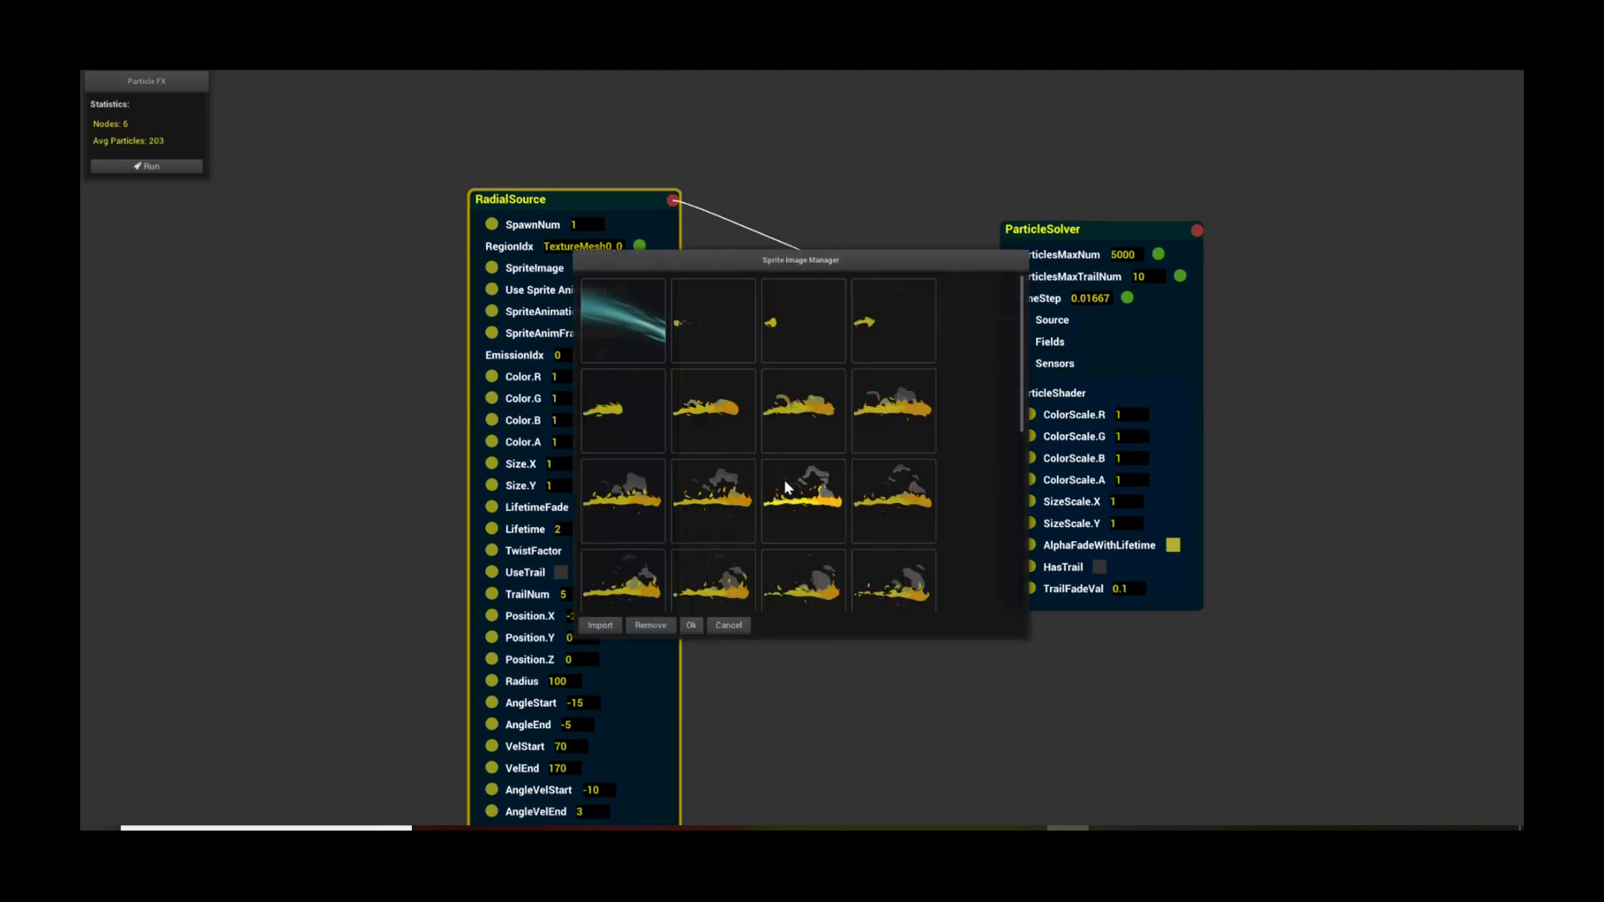
{"action": "scroll", "coordinate": [795, 483], "scroll_direction": "down", "scroll_amount": 5}
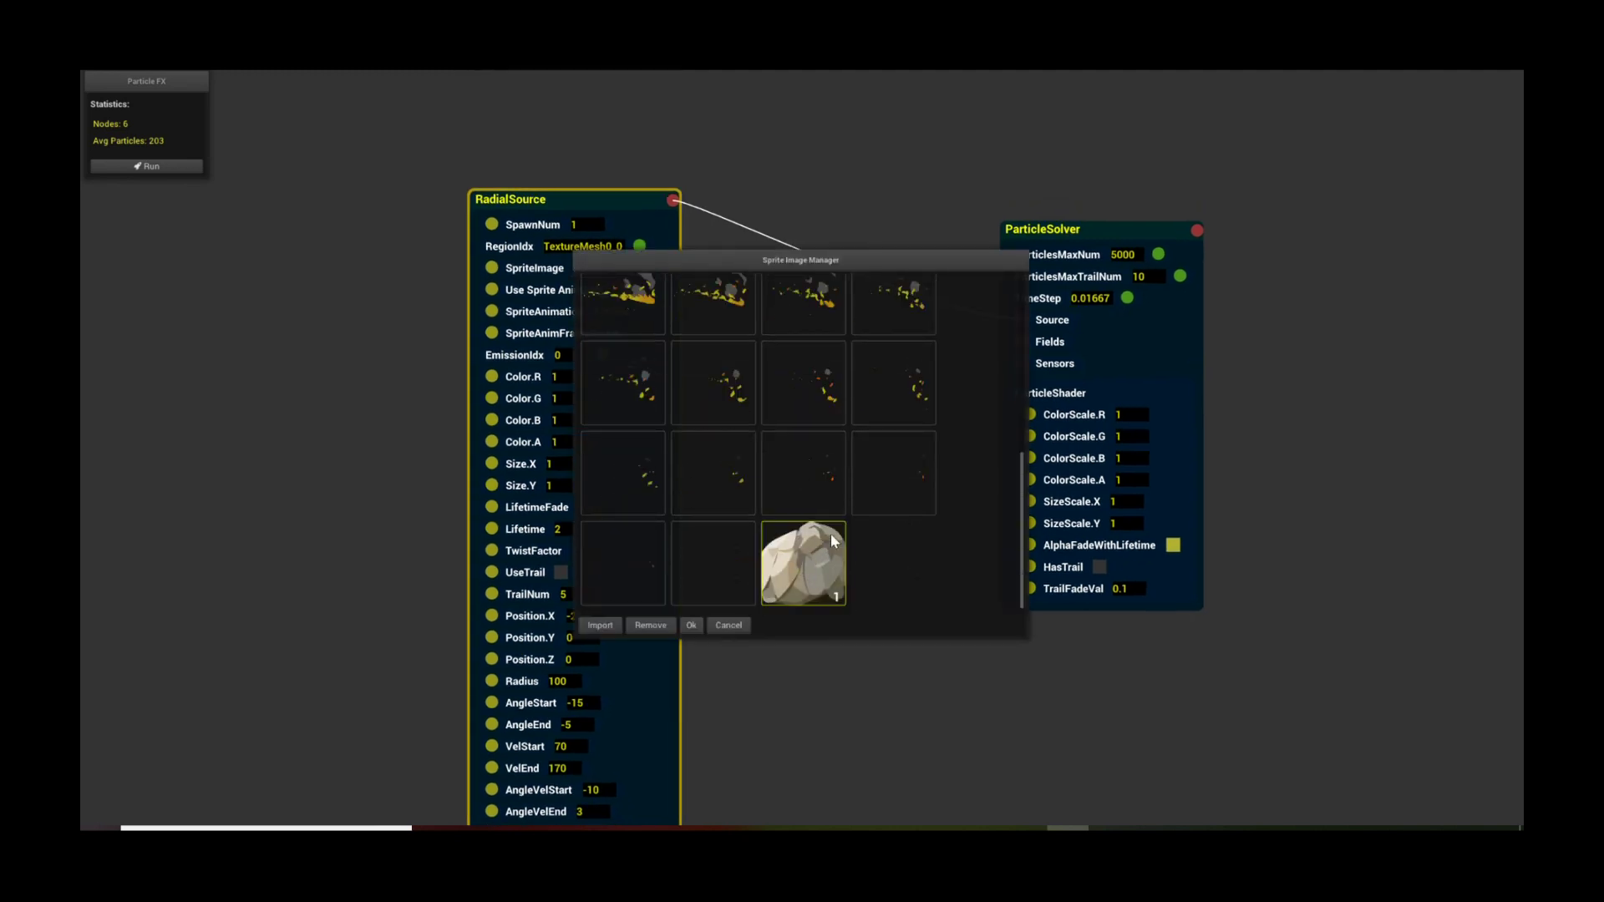
{"action": "left_click", "coordinate": [730, 628]}
{"action": "left_click_drag", "start_coordinate": [867, 373], "coordinate": [741, 399]}
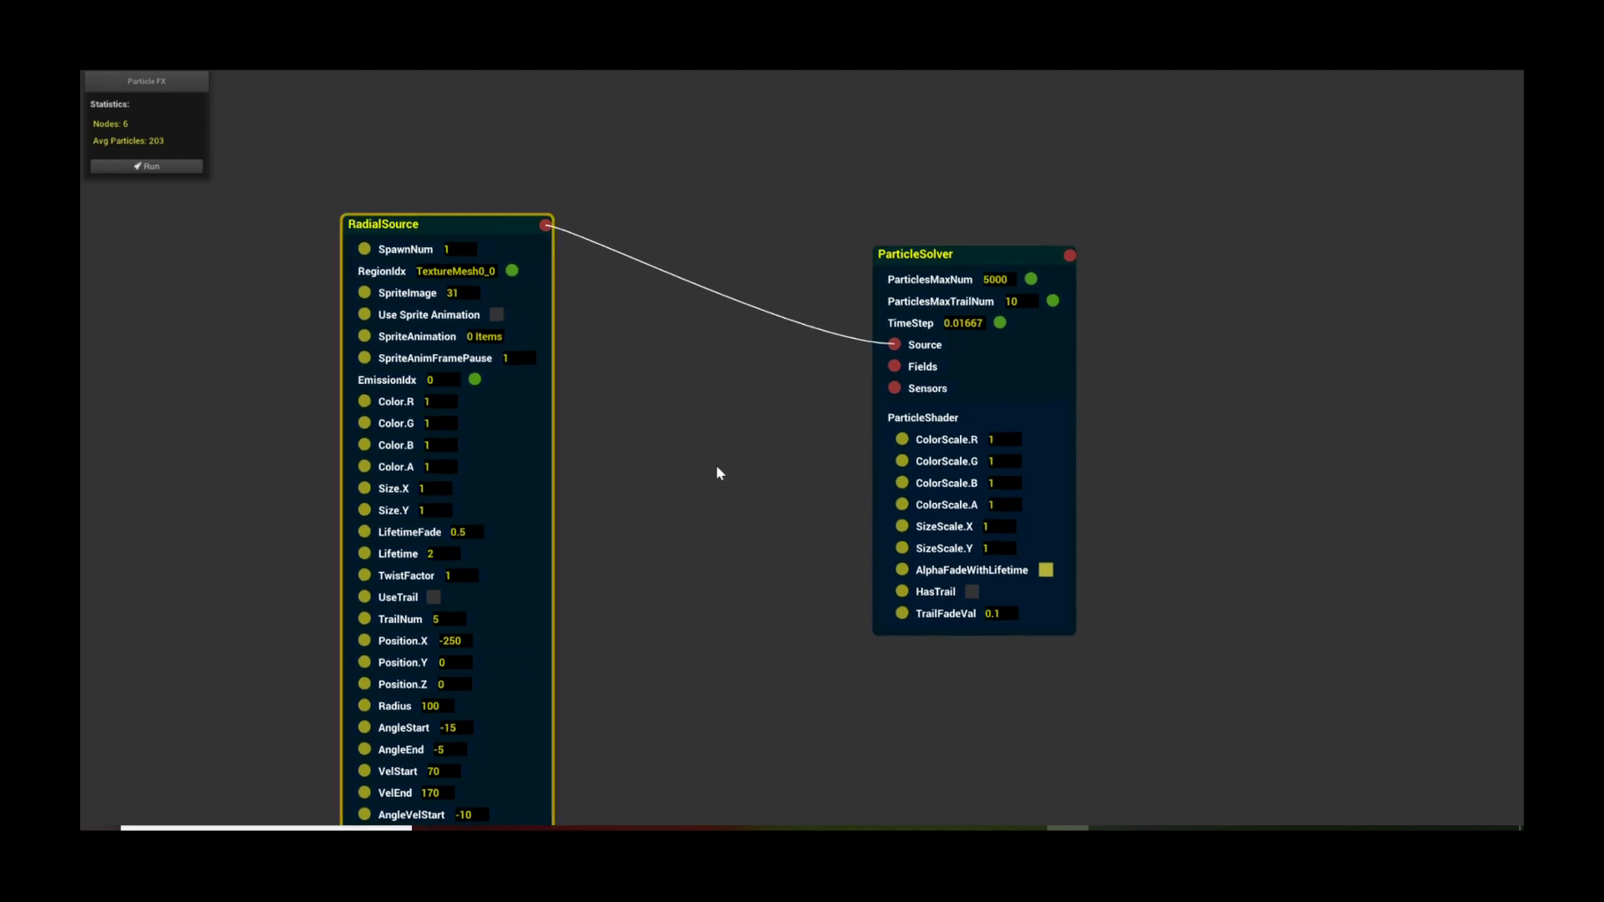
{"action": "left_click_drag", "start_coordinate": [668, 619], "coordinate": [715, 489]}
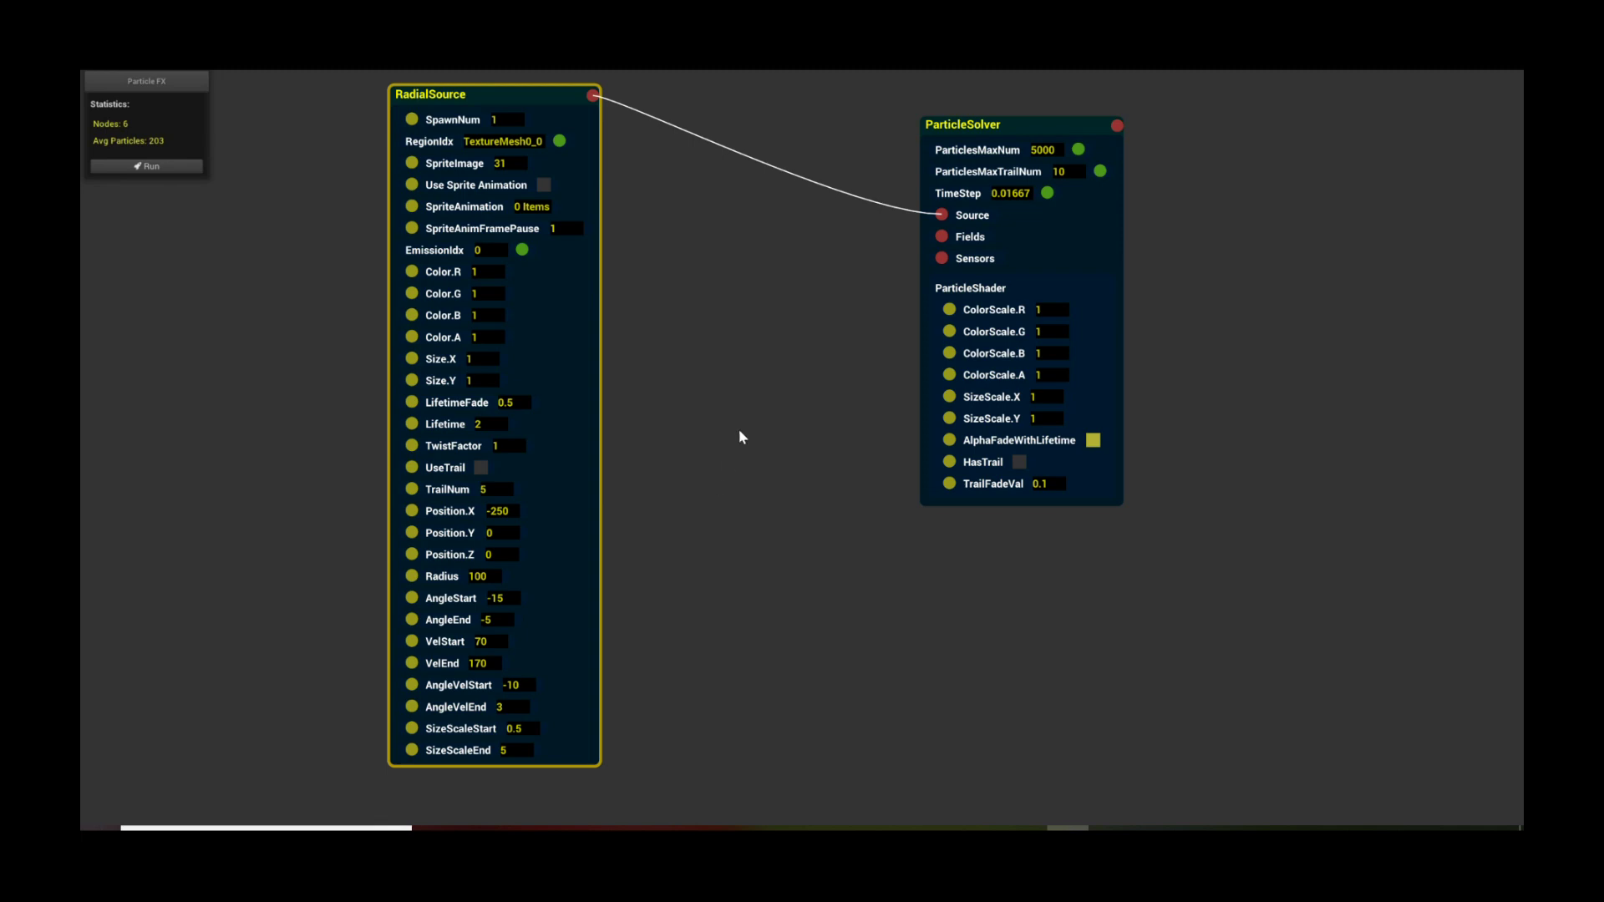
{"action": "scroll", "coordinate": [685, 363], "scroll_direction": "down", "scroll_amount": 1}
{"action": "left_click_drag", "start_coordinate": [733, 322], "coordinate": [765, 453]}
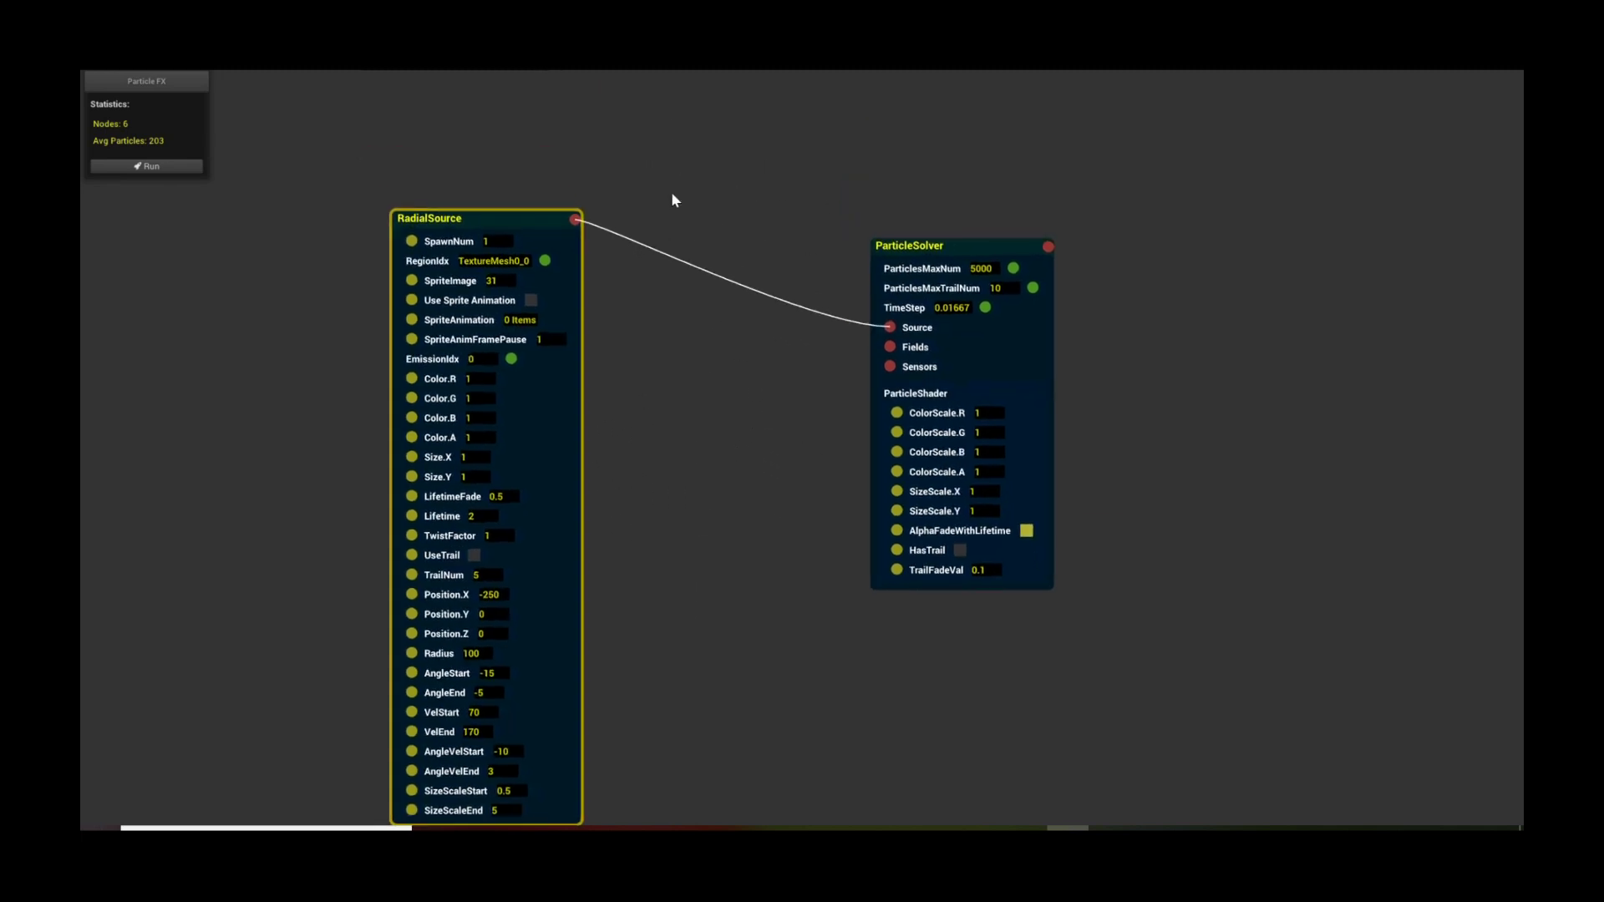
Compare the two particle networks in the graph, the one with Fast Fluids Field and the one without fields
{"action": "left_click_drag", "start_coordinate": [580, 77], "coordinate": [780, 370]}
{"action": "scroll", "coordinate": [780, 369], "scroll_direction": "down", "scroll_amount": 2}
{"action": "left_click_drag", "start_coordinate": [477, 134], "coordinate": [695, 292]}
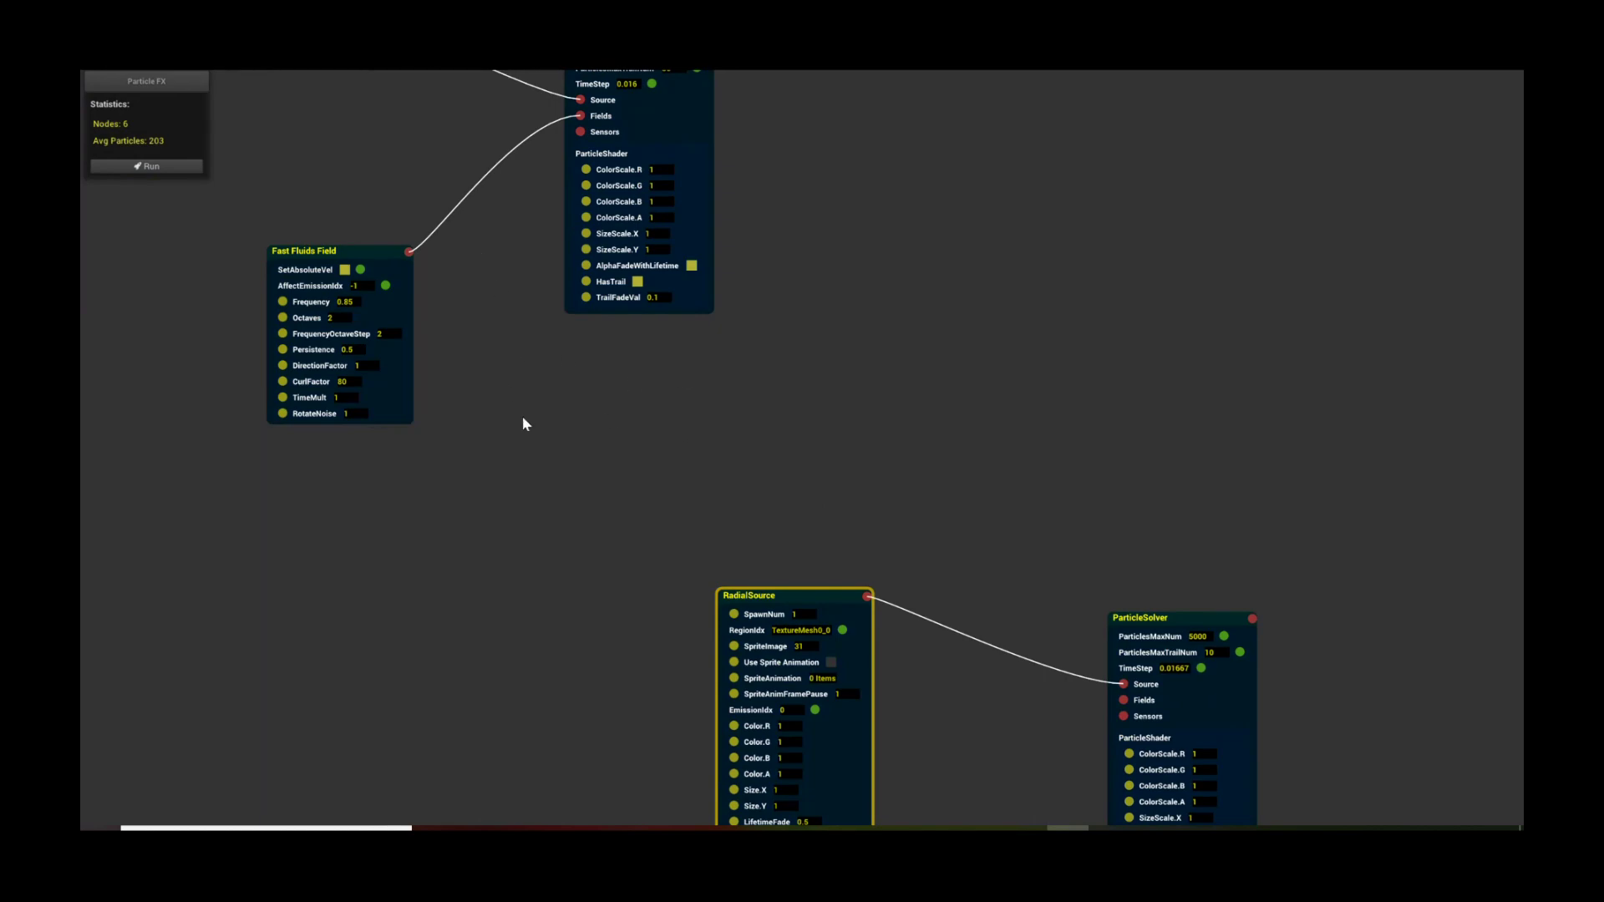
{"action": "left_click_drag", "start_coordinate": [704, 388], "coordinate": [840, 711]}
{"action": "left_click_drag", "start_coordinate": [560, 438], "coordinate": [840, 496]}
{"action": "left_click_drag", "start_coordinate": [607, 383], "coordinate": [655, 437]}
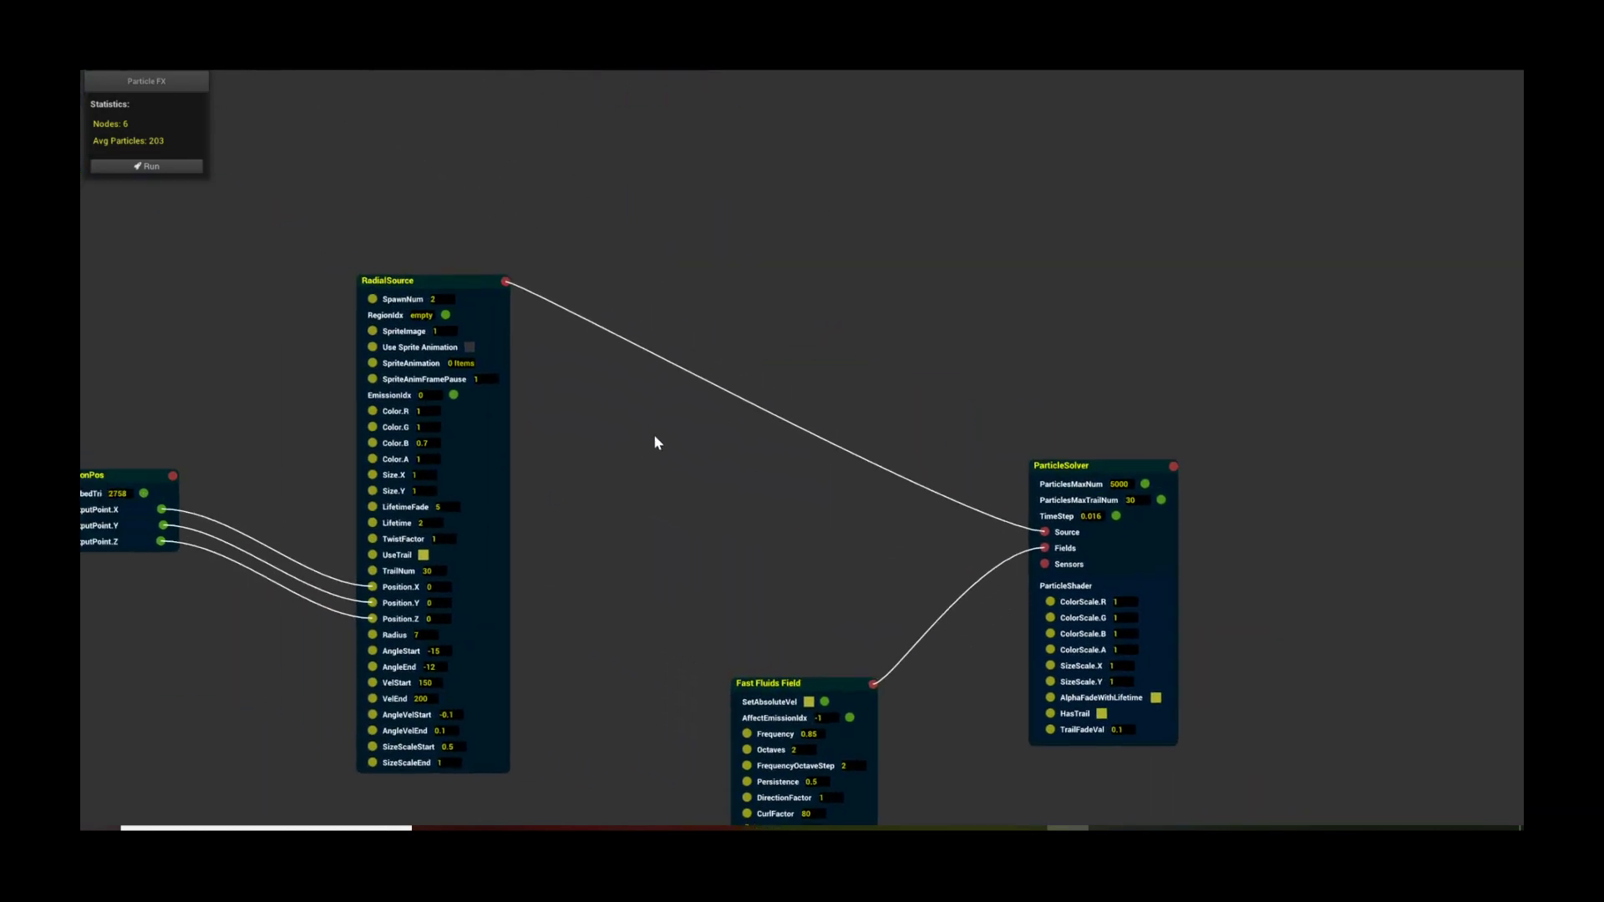
{"action": "left_click_drag", "start_coordinate": [820, 583], "coordinate": [700, 514]}
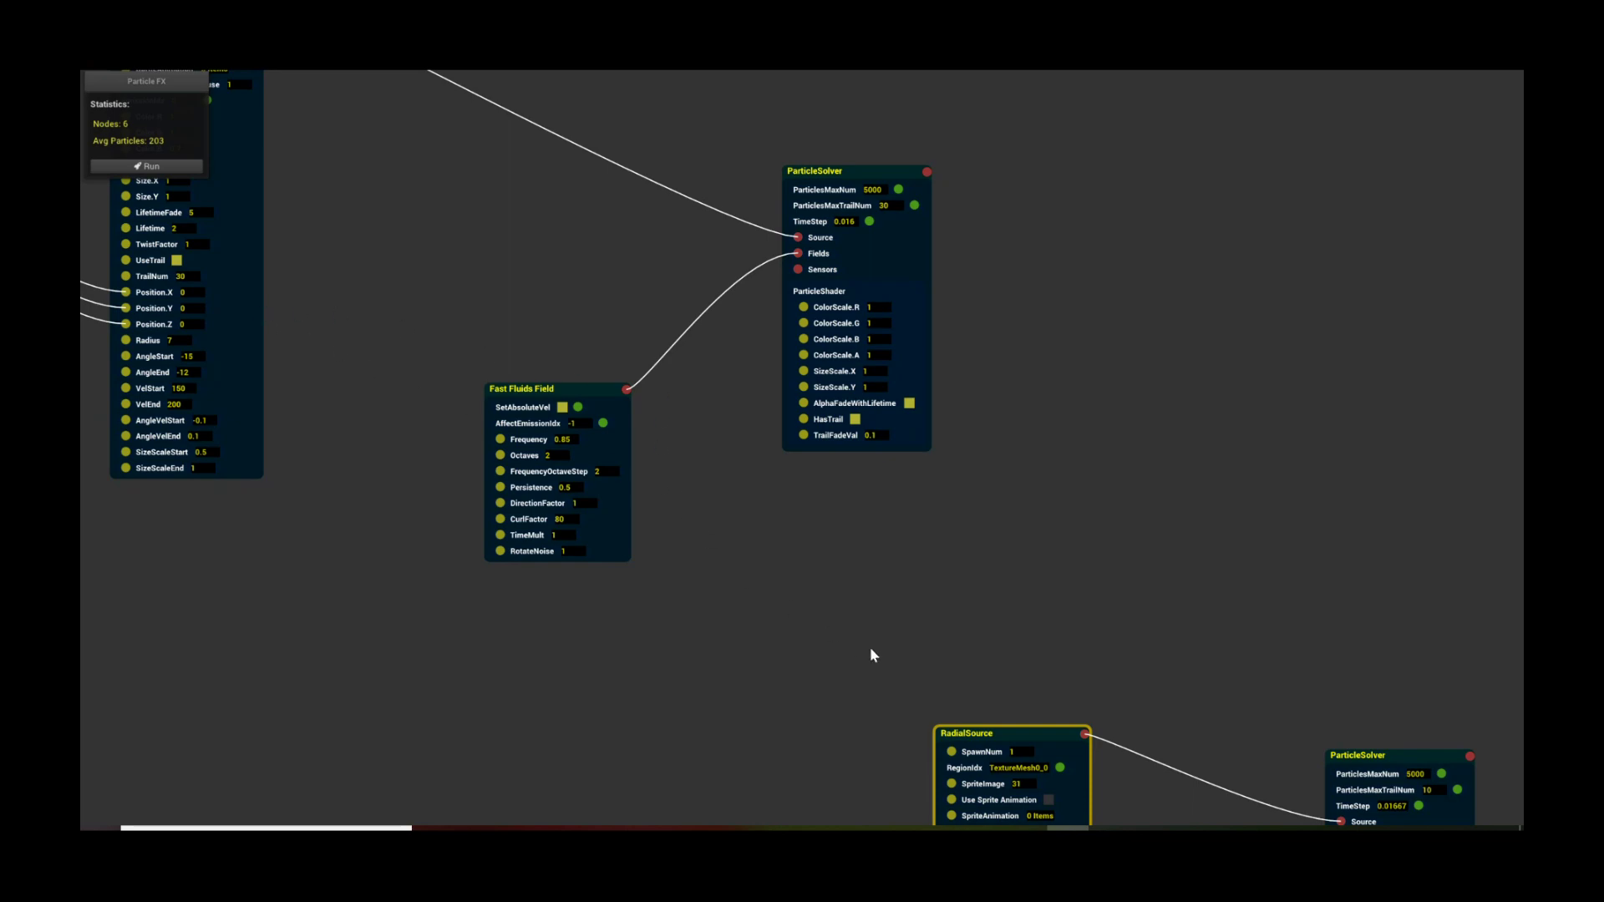
Restore the particle editor to a smaller window beside the spaceship, move the Particle FX panel inward, and run the particle effects
{"action": "left_click_drag", "start_coordinate": [871, 649], "coordinate": [767, 456]}
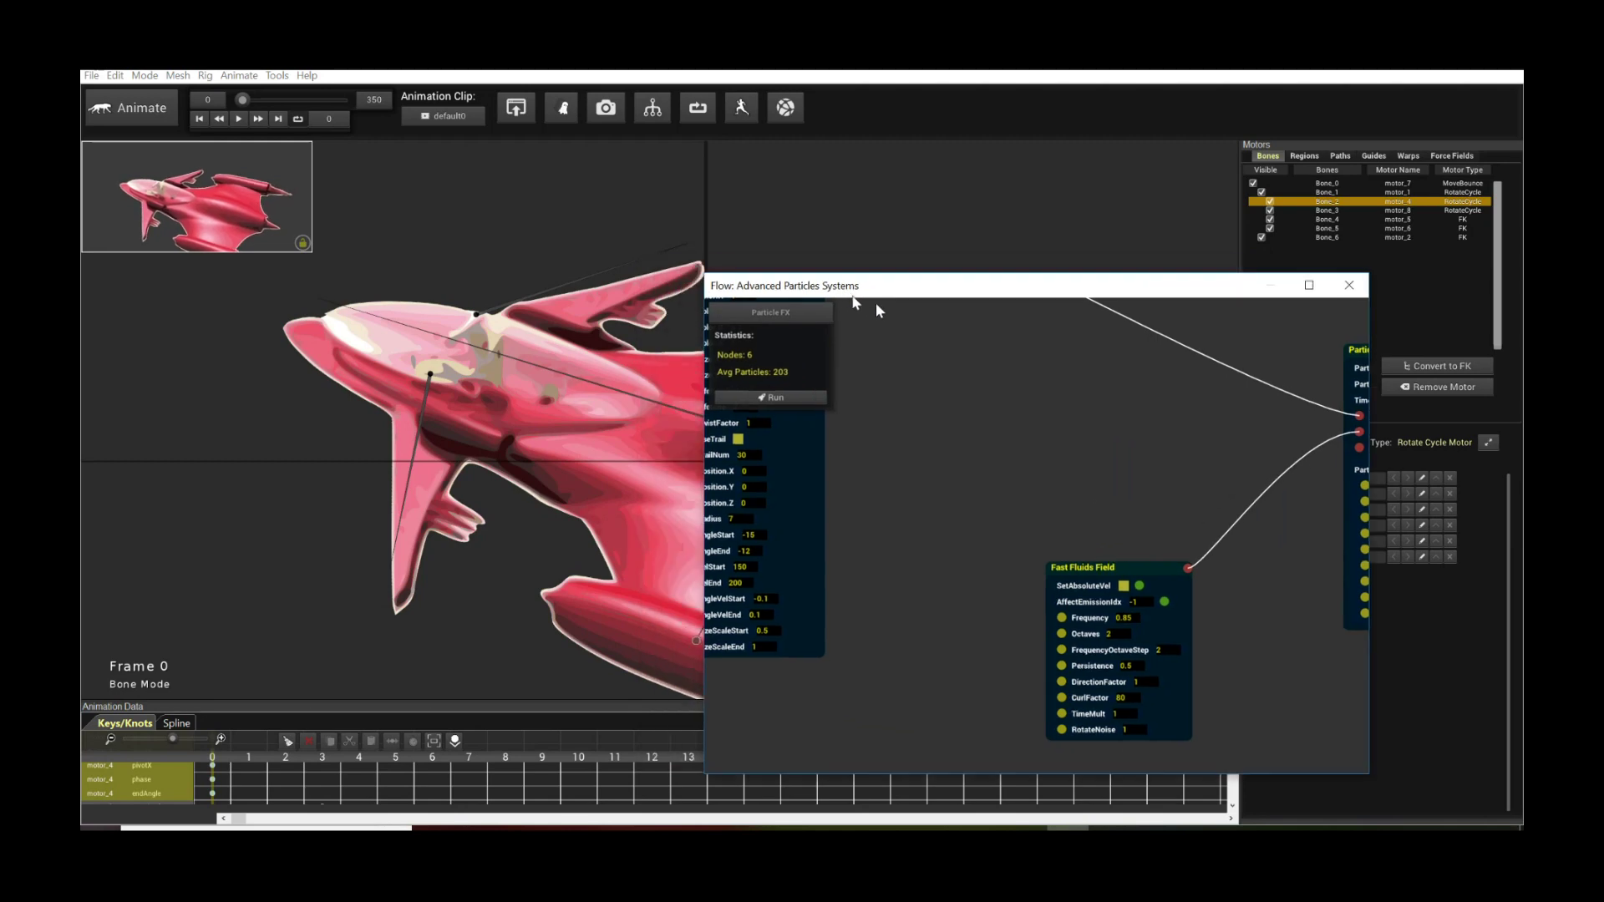
{"action": "left_click", "coordinate": [1039, 499]}
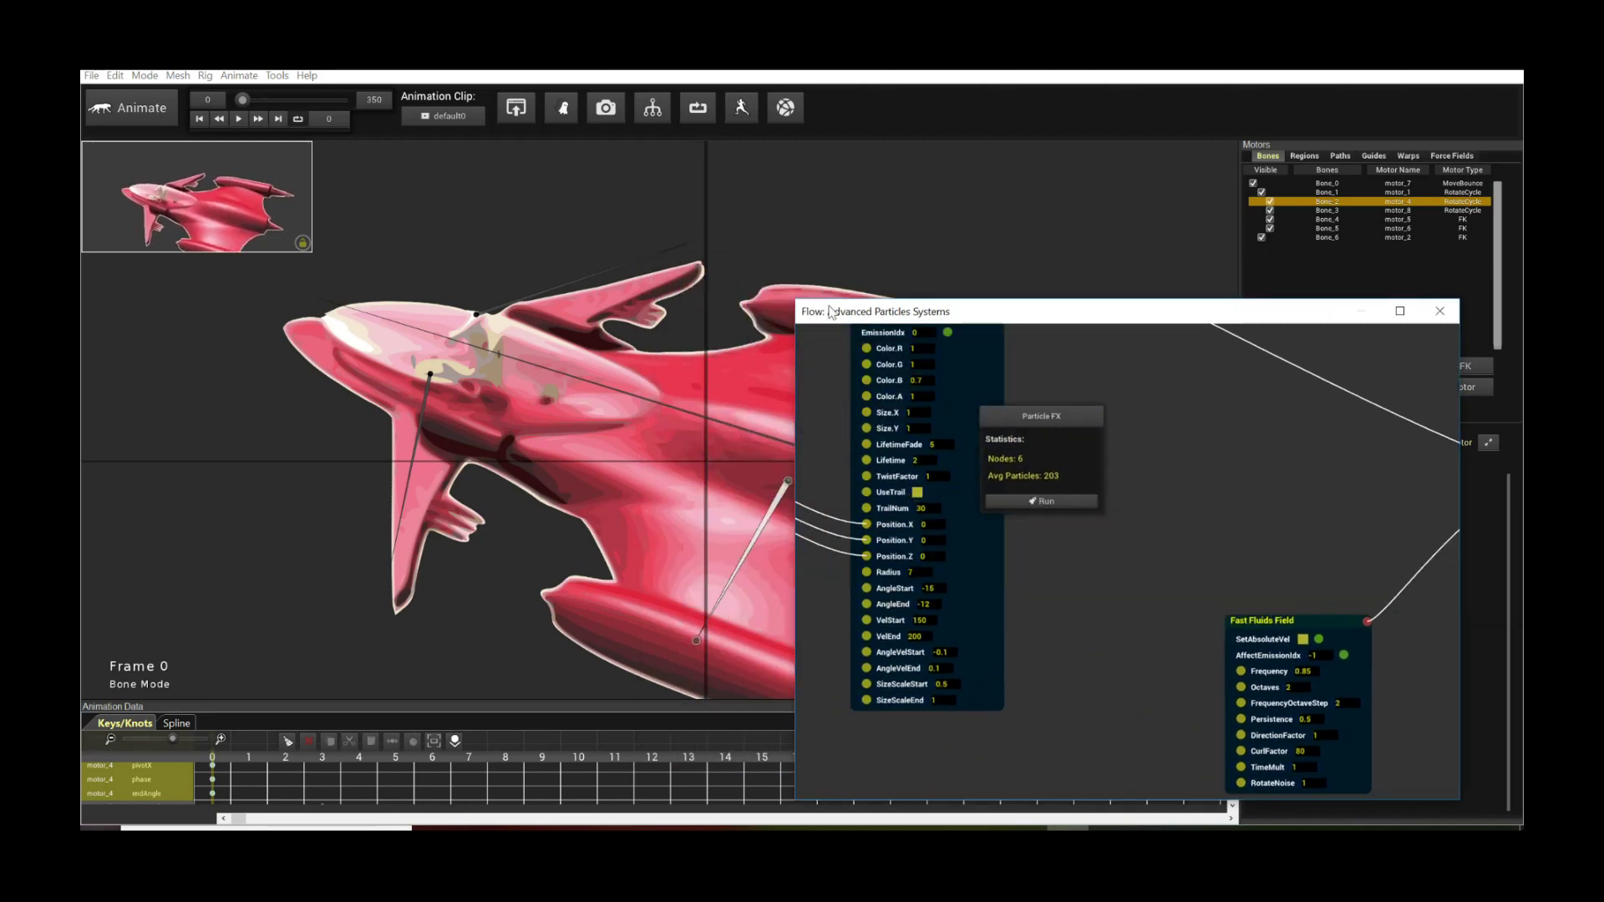
Move the particle editor clear of the spaceship, deselect the bone, and play the animation with its particle effects
{"action": "left_click_drag", "start_coordinate": [829, 312], "coordinate": [1073, 348]}
{"action": "left_click_drag", "start_coordinate": [838, 384], "coordinate": [559, 306]}
{"action": "scroll", "coordinate": [560, 306], "scroll_direction": "down", "scroll_amount": 2}
{"action": "left_click", "coordinate": [756, 260]}
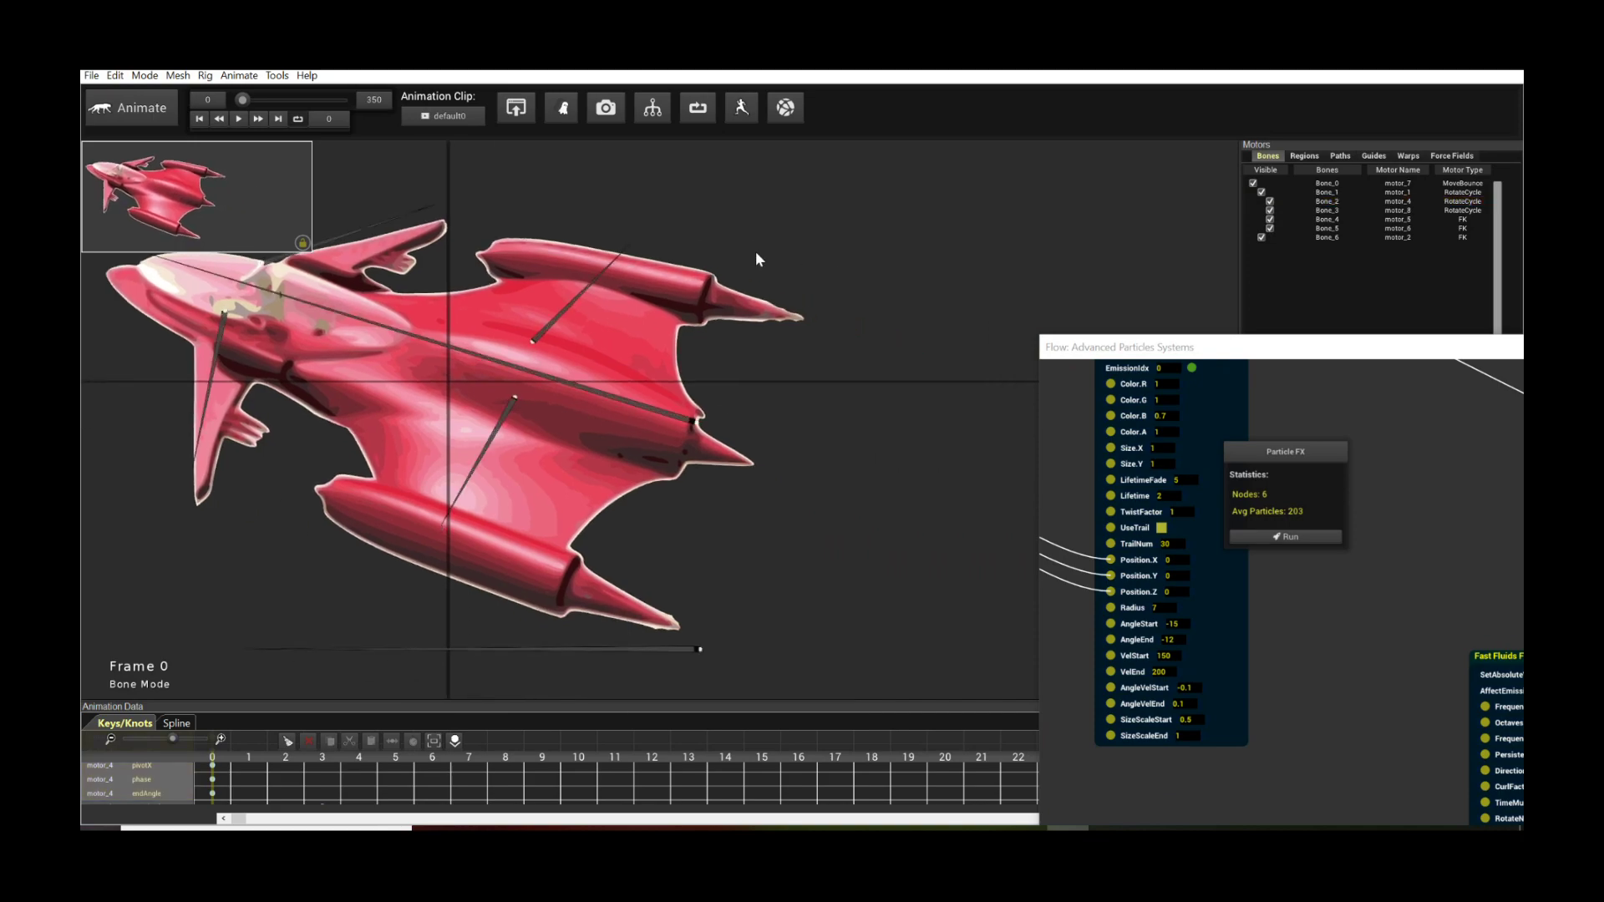
{"action": "key", "text": "space"}
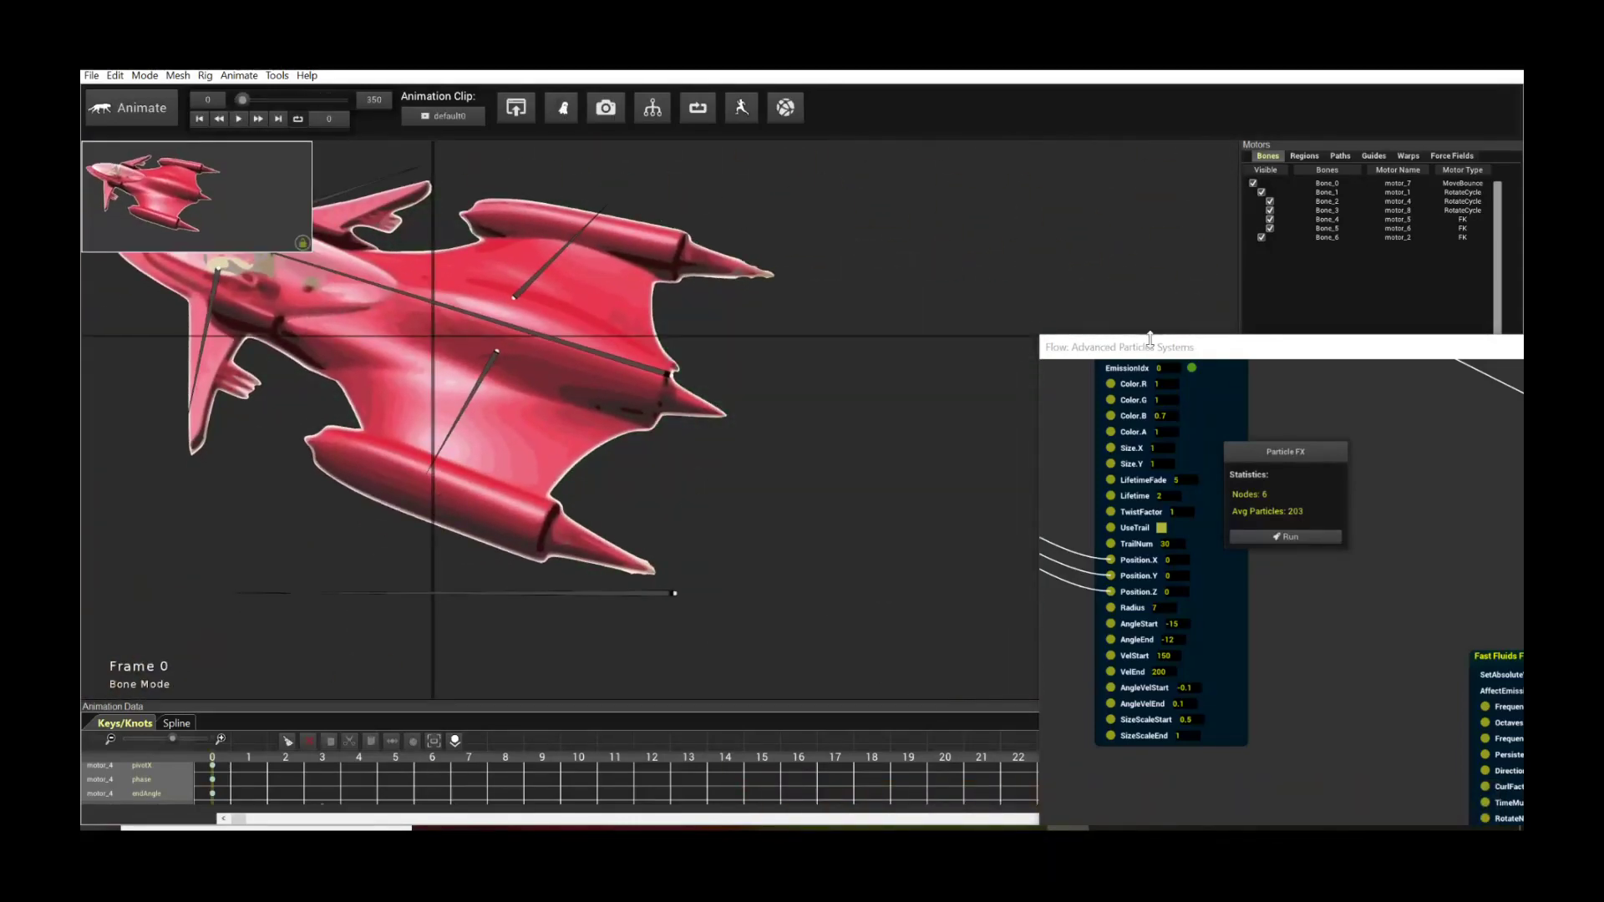
Bring the particle editor back to the centre and examine the Fast Fluids Field node's Octaves and CurlFactor settings
{"action": "left_click_drag", "start_coordinate": [1150, 341], "coordinate": [673, 296]}
{"action": "left_click_drag", "start_coordinate": [1097, 493], "coordinate": [905, 391]}
{"action": "scroll", "coordinate": [1038, 544], "scroll_direction": "up", "scroll_amount": 2}
{"action": "scroll", "coordinate": [974, 461], "scroll_direction": "up", "scroll_amount": 2}
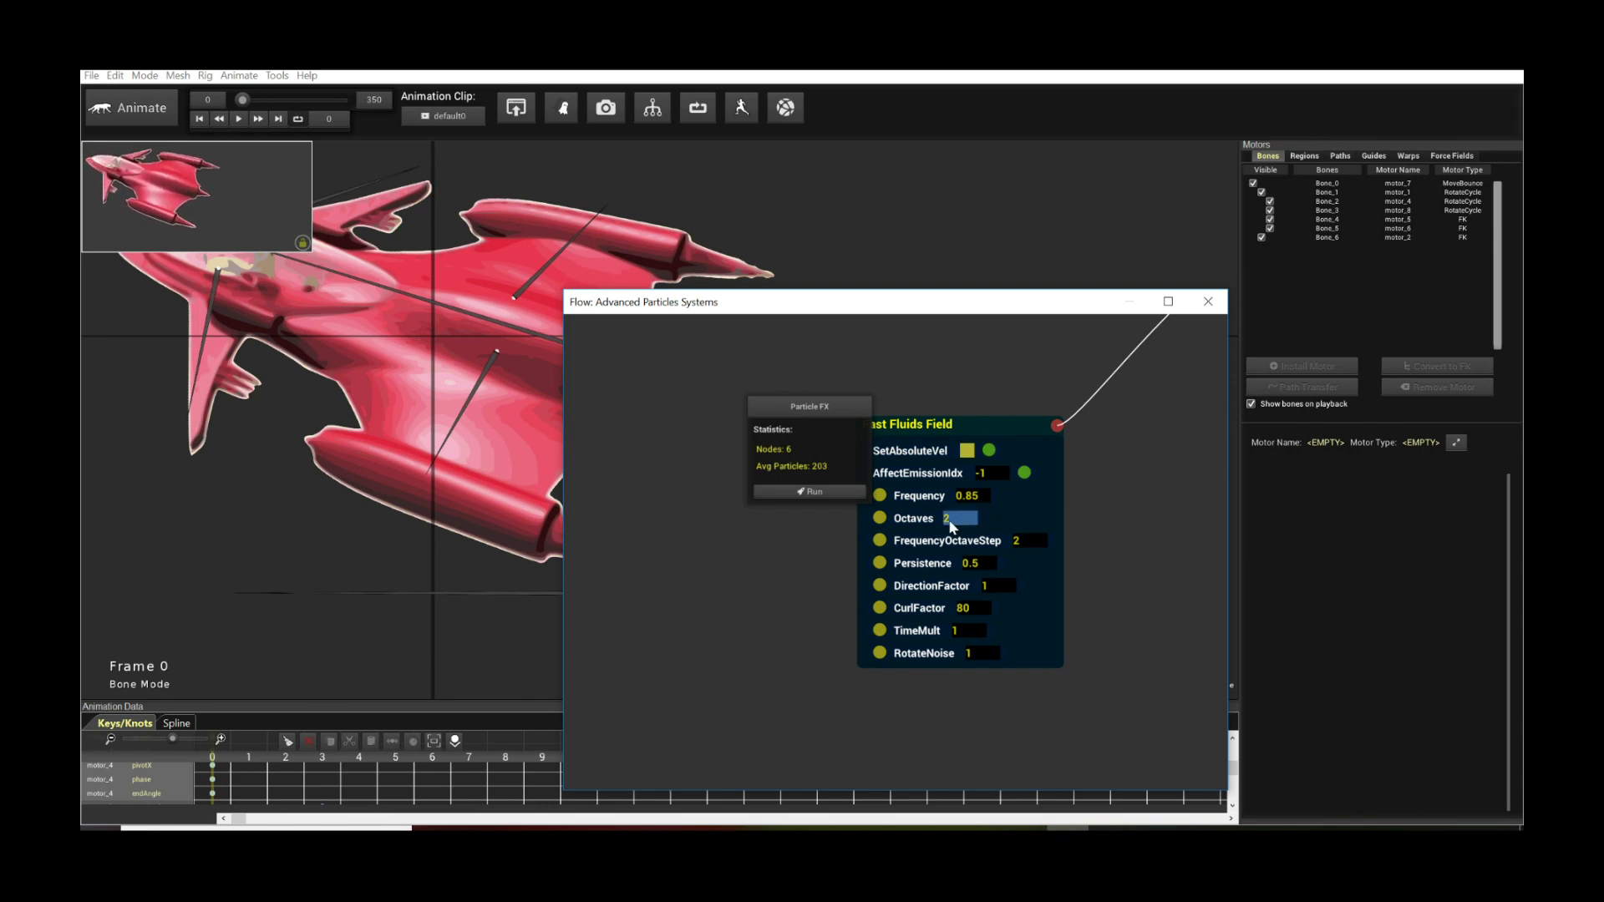
{"action": "left_click", "coordinate": [969, 610]}
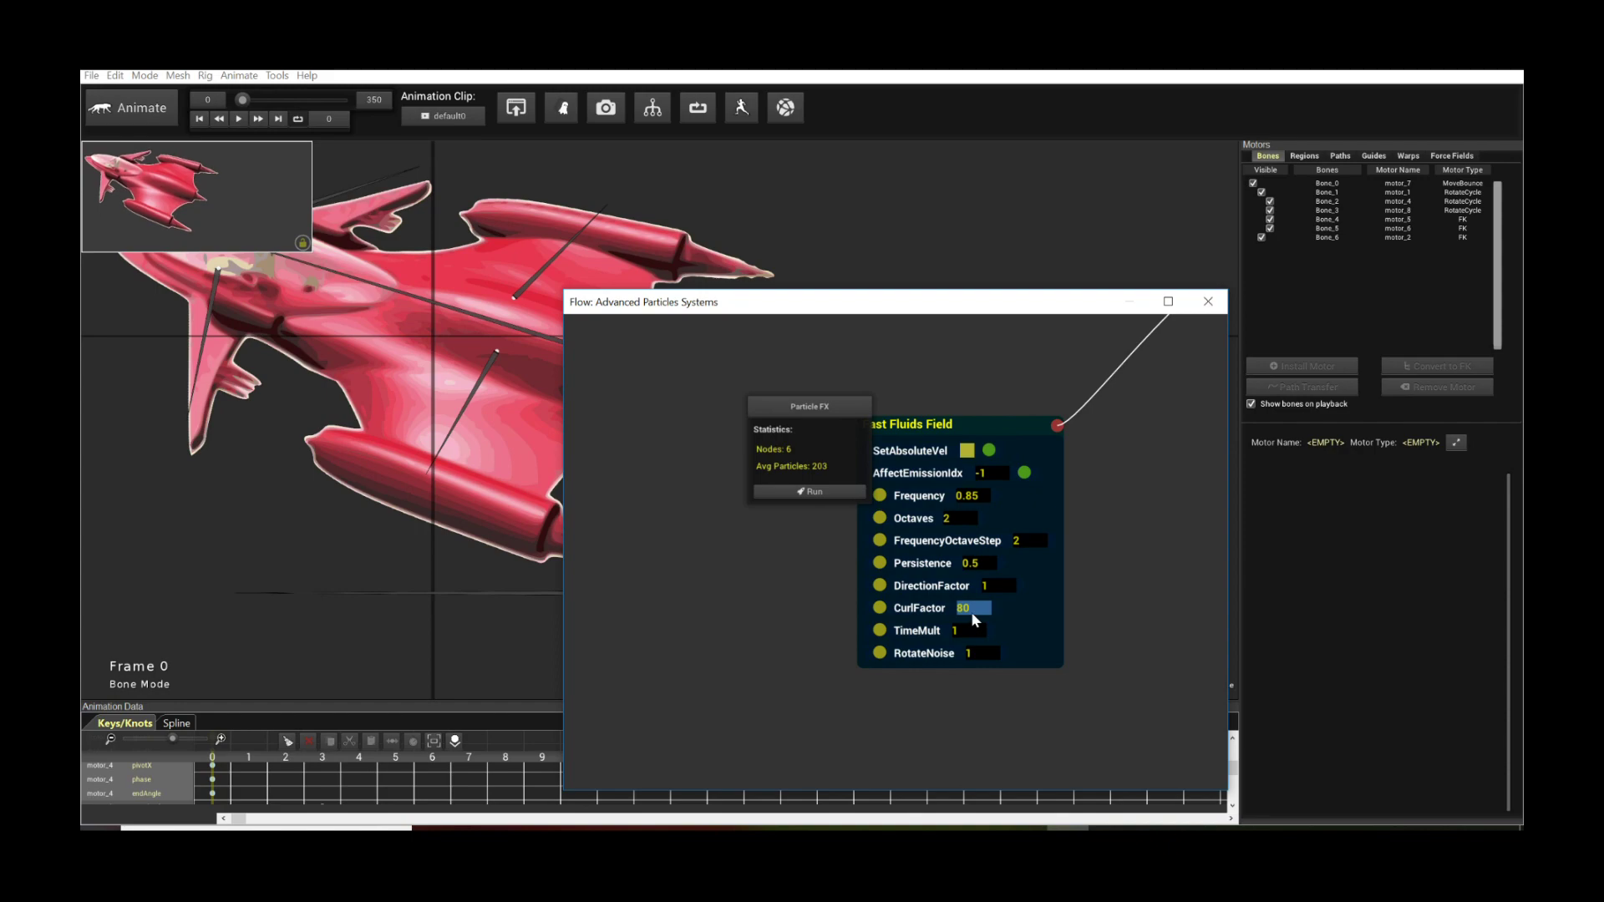
Move the particle editor aside, play the animation to watch the fluid field's effect on the particles, and stop it
{"action": "left_click_drag", "start_coordinate": [777, 307], "coordinate": [1165, 335]}
{"action": "key", "text": "space"}
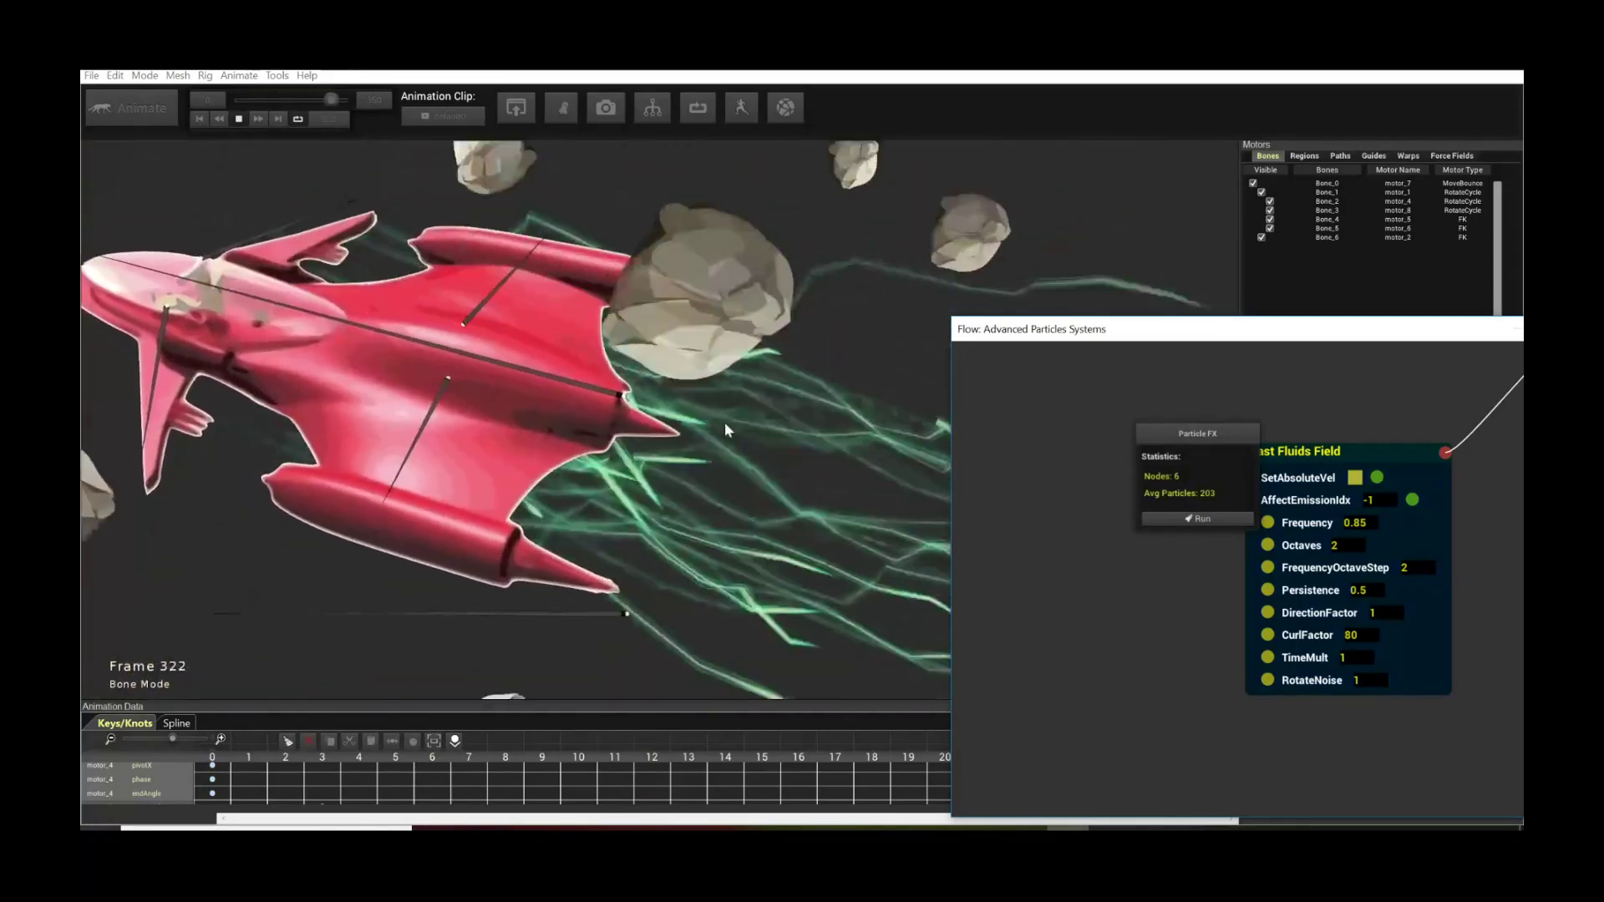
{"action": "key", "text": "space"}
Turn off UseTrail on the RadialSource node, run the particle effects, and preview the animation without trails
{"action": "left_click_drag", "start_coordinate": [1185, 378], "coordinate": [1098, 559]}
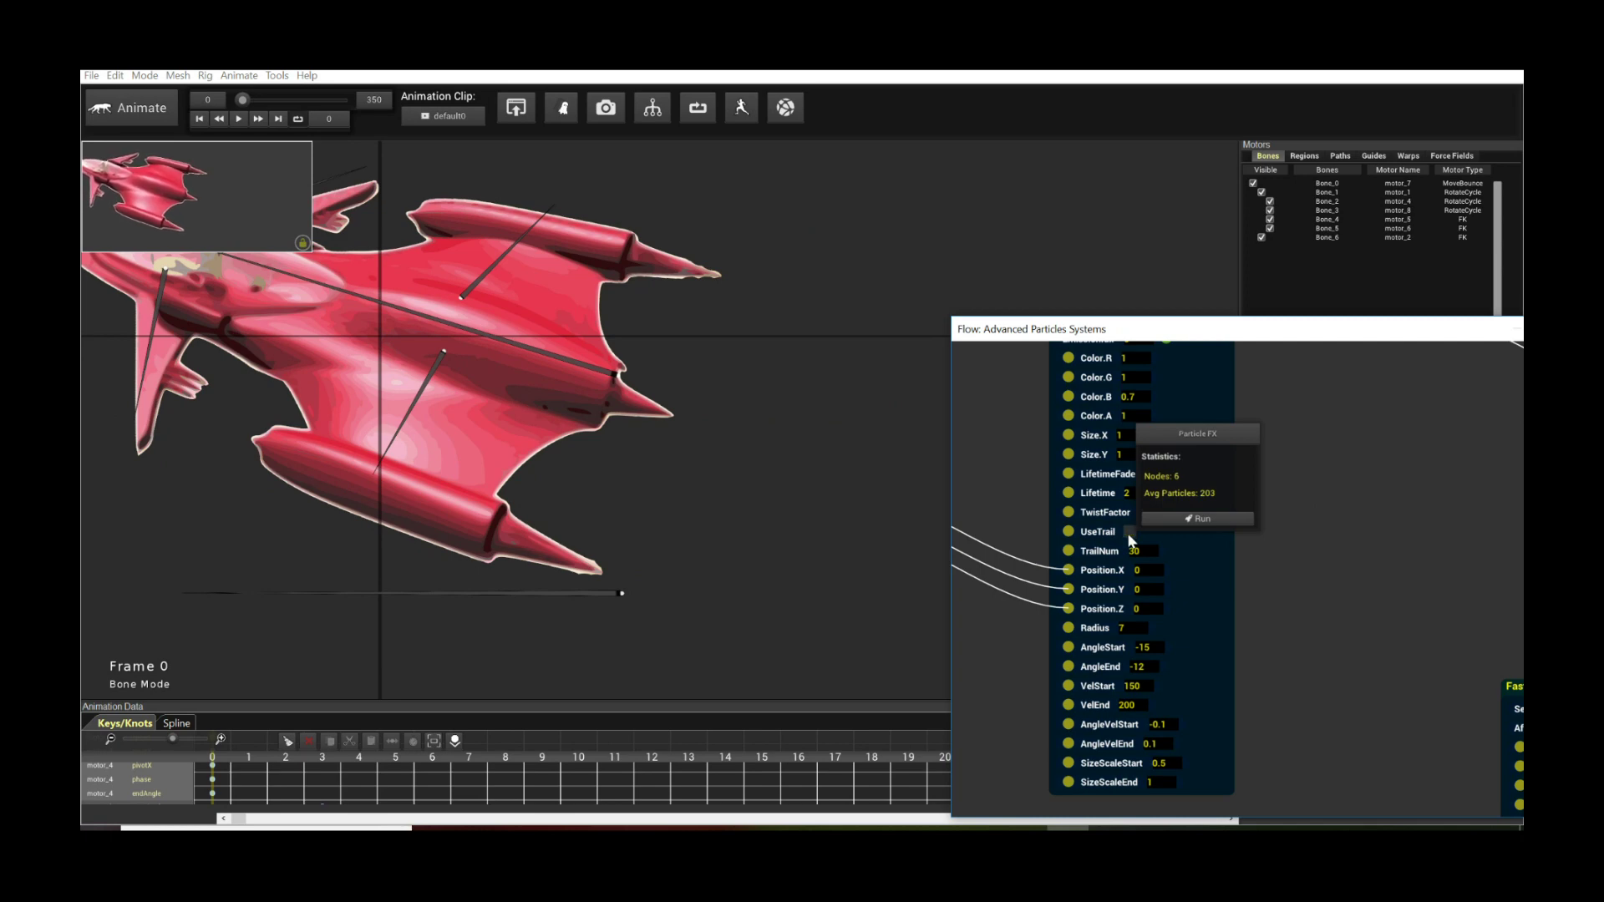
{"action": "left_click", "coordinate": [1337, 535]}
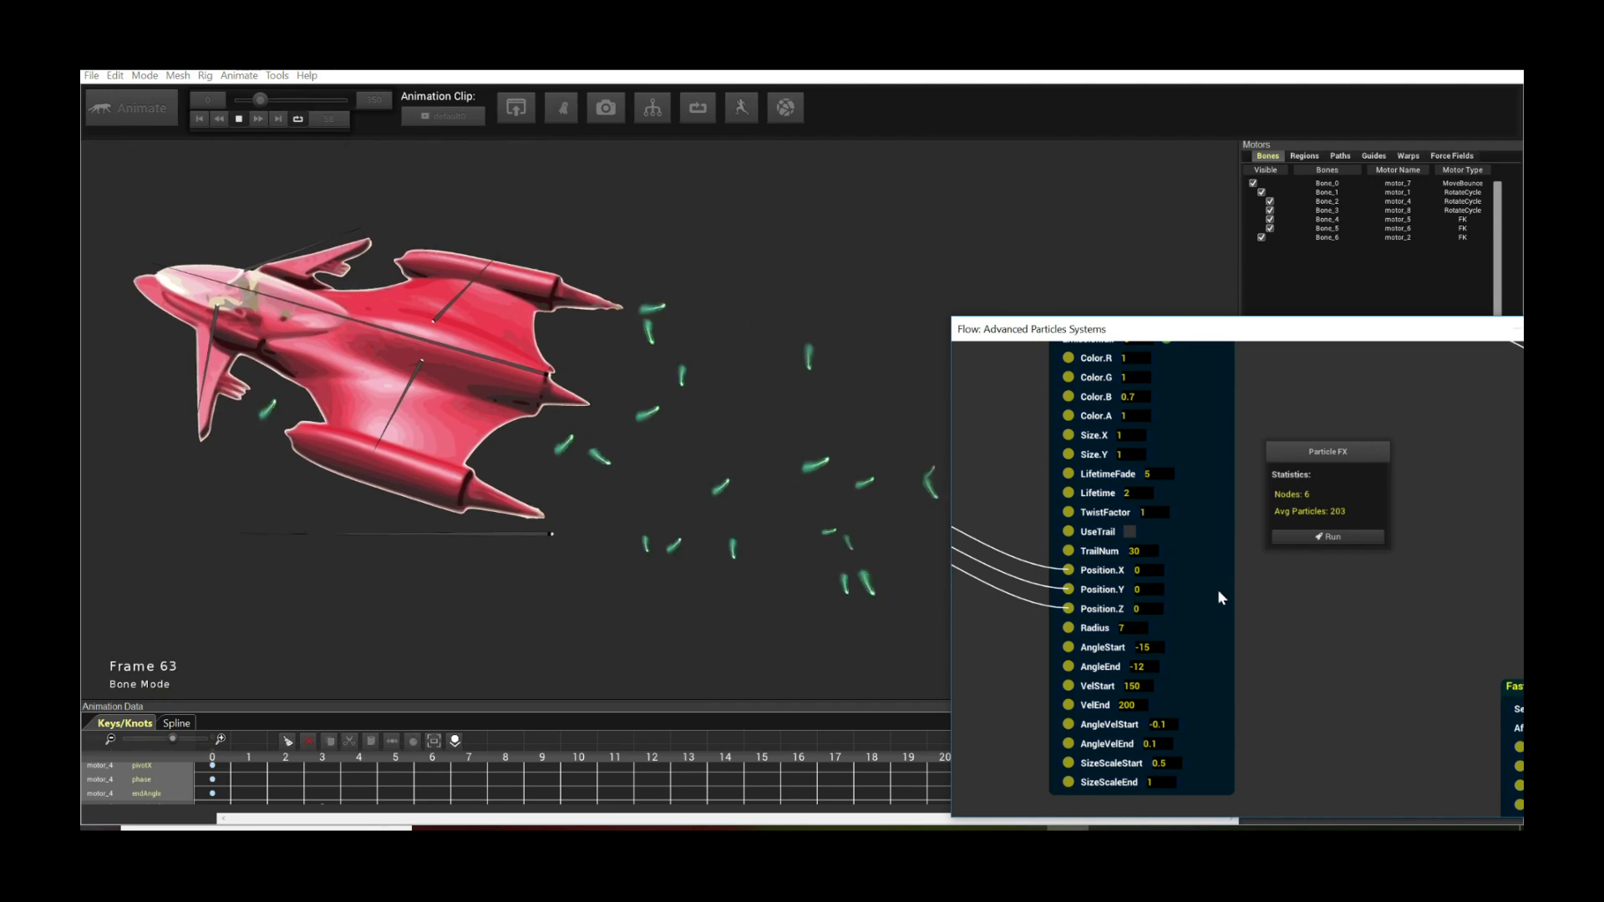
{"action": "left_click", "coordinate": [1011, 491]}
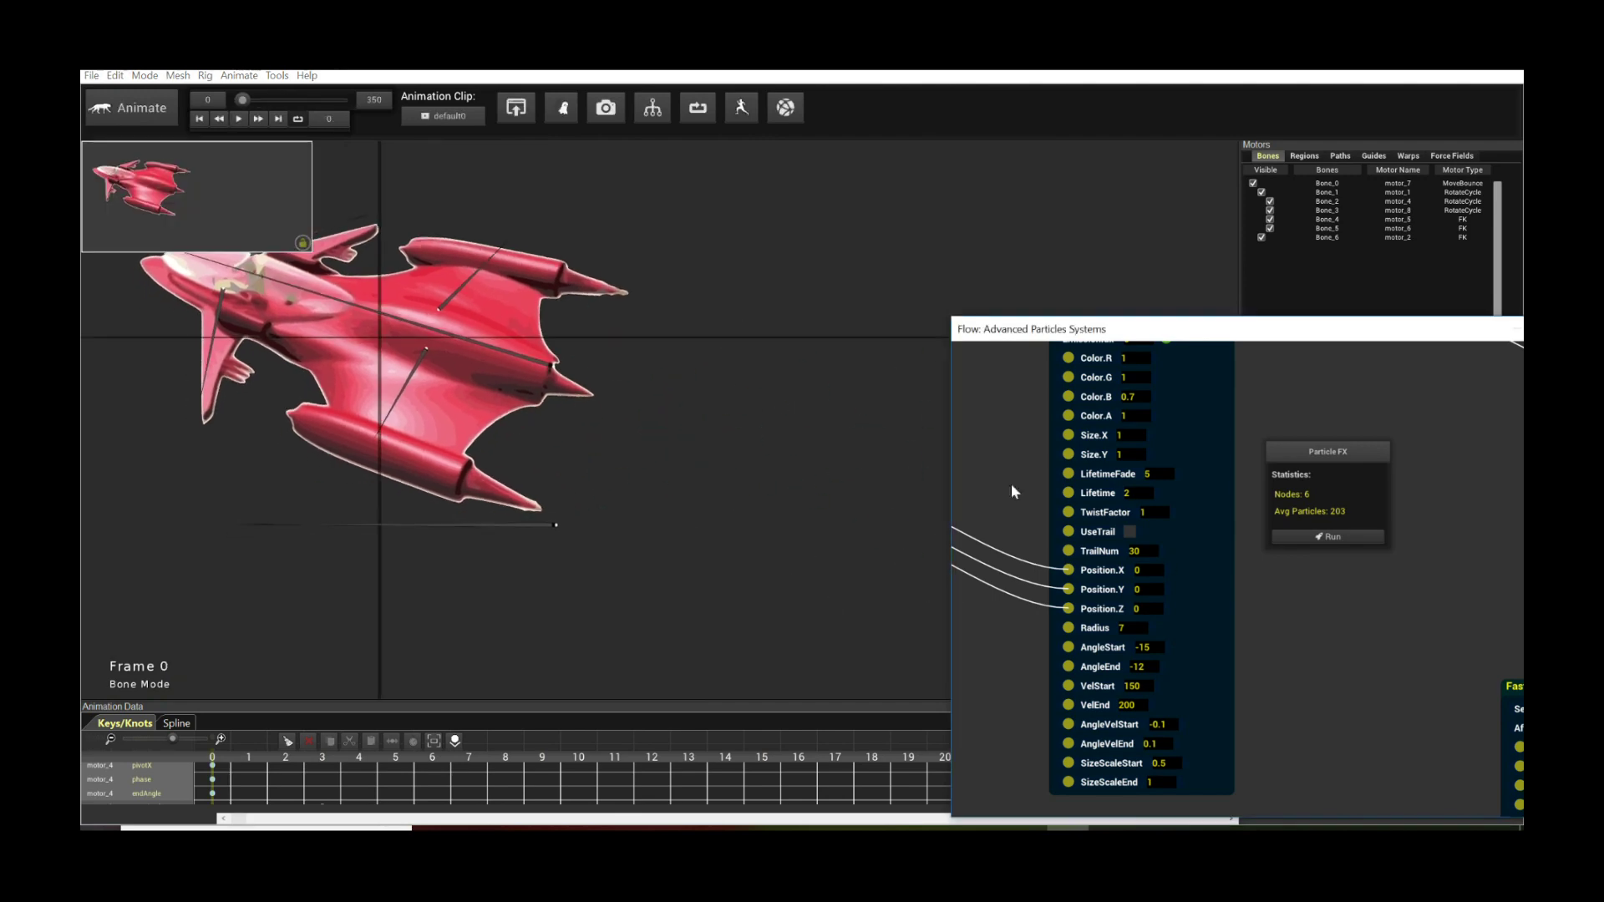
Turn UseTrail back on for the RadialSource node, rerun the particle effects, and play and stop the animation
{"action": "left_click", "coordinate": [1342, 541]}
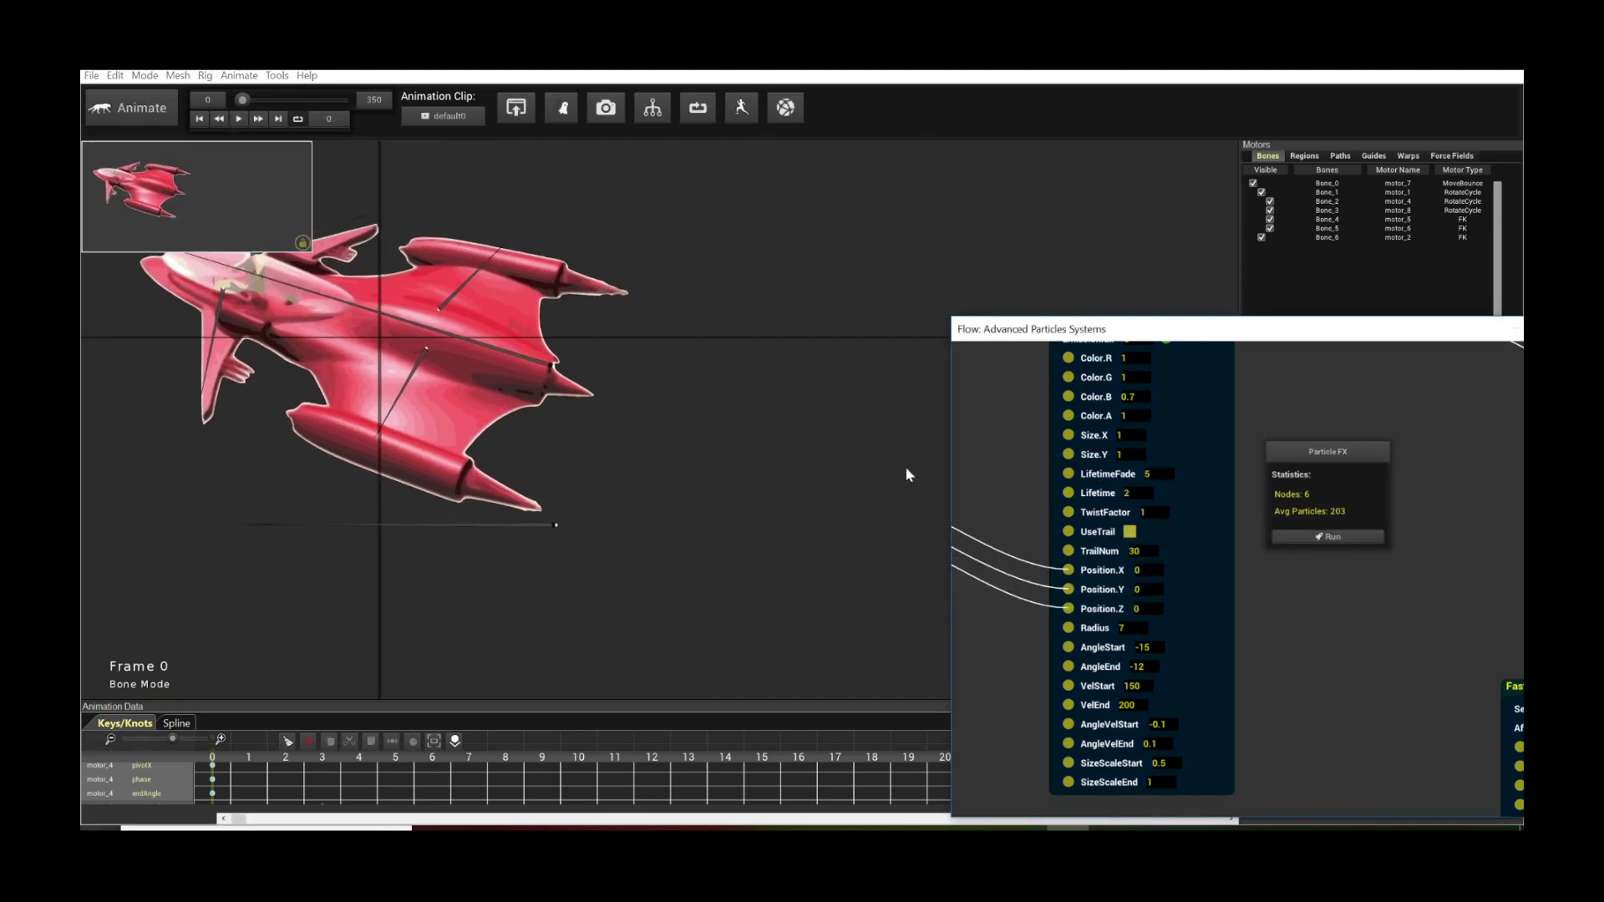
{"action": "key", "text": "space"}
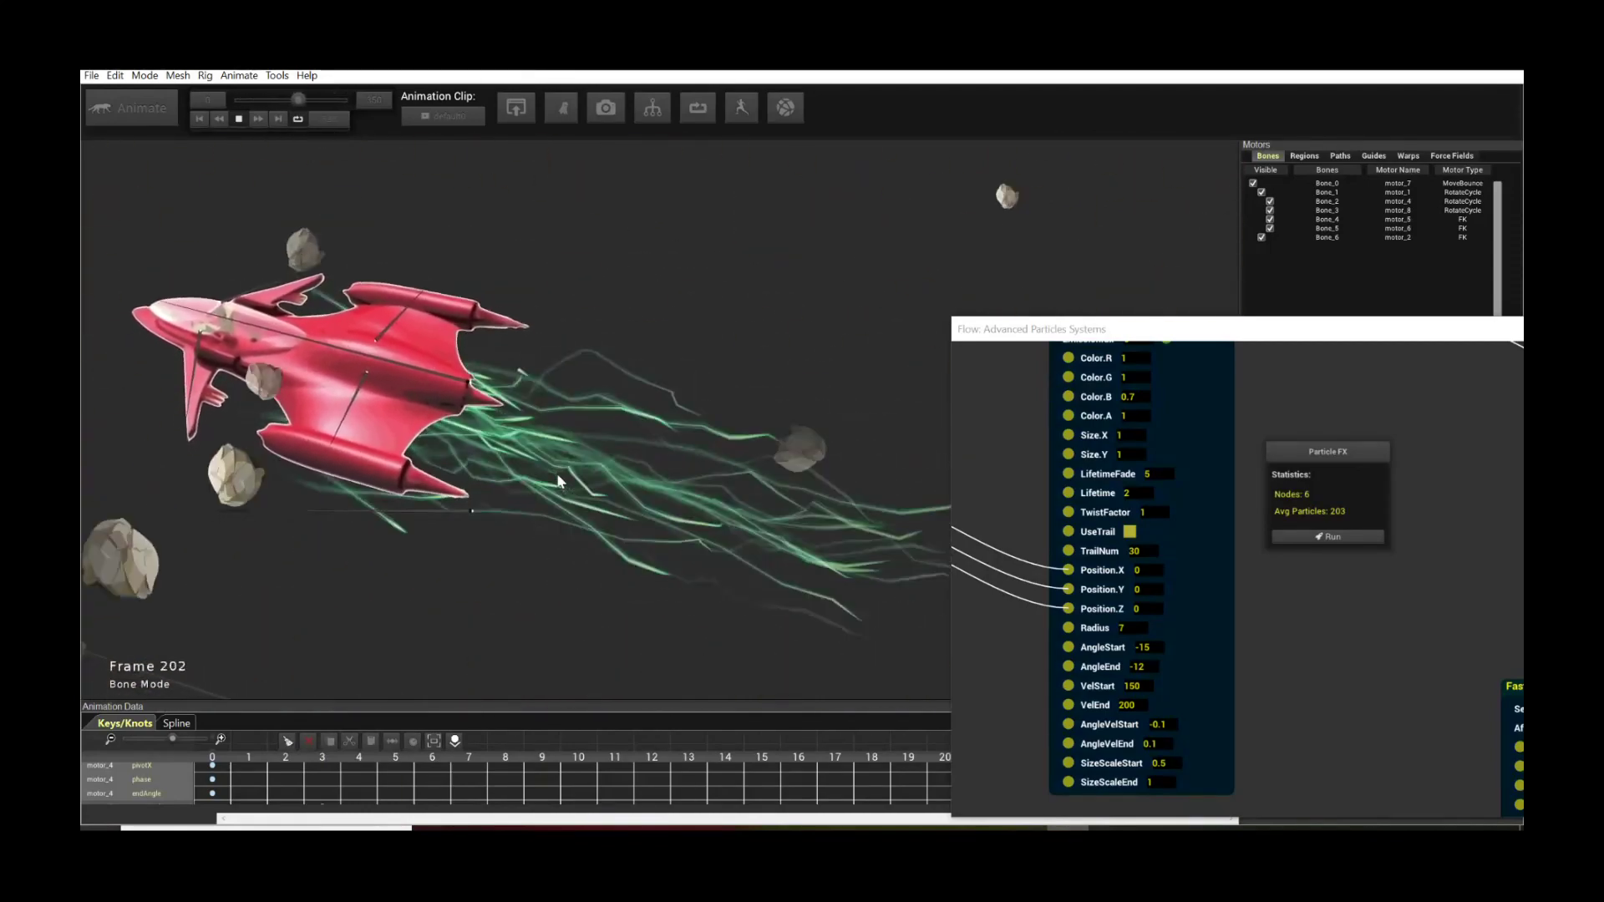
{"action": "key", "text": "space"}
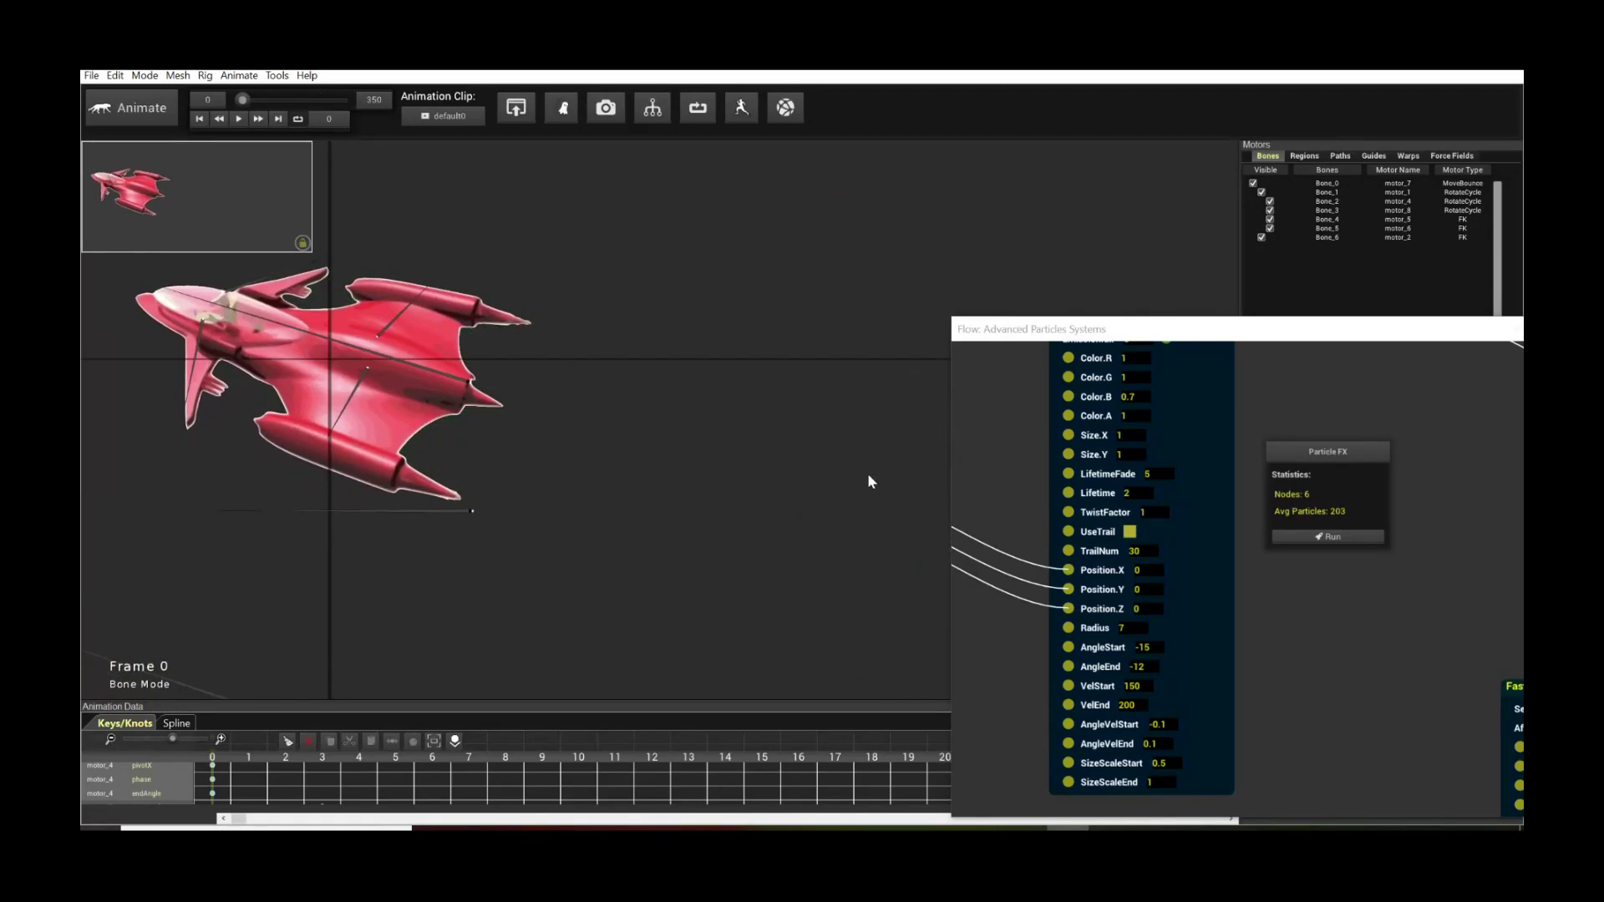
Close the particle editor, and load and play the animation clip named default
{"action": "left_click_drag", "start_coordinate": [1147, 337], "coordinate": [817, 306]}
{"action": "left_click", "coordinate": [1278, 297]}
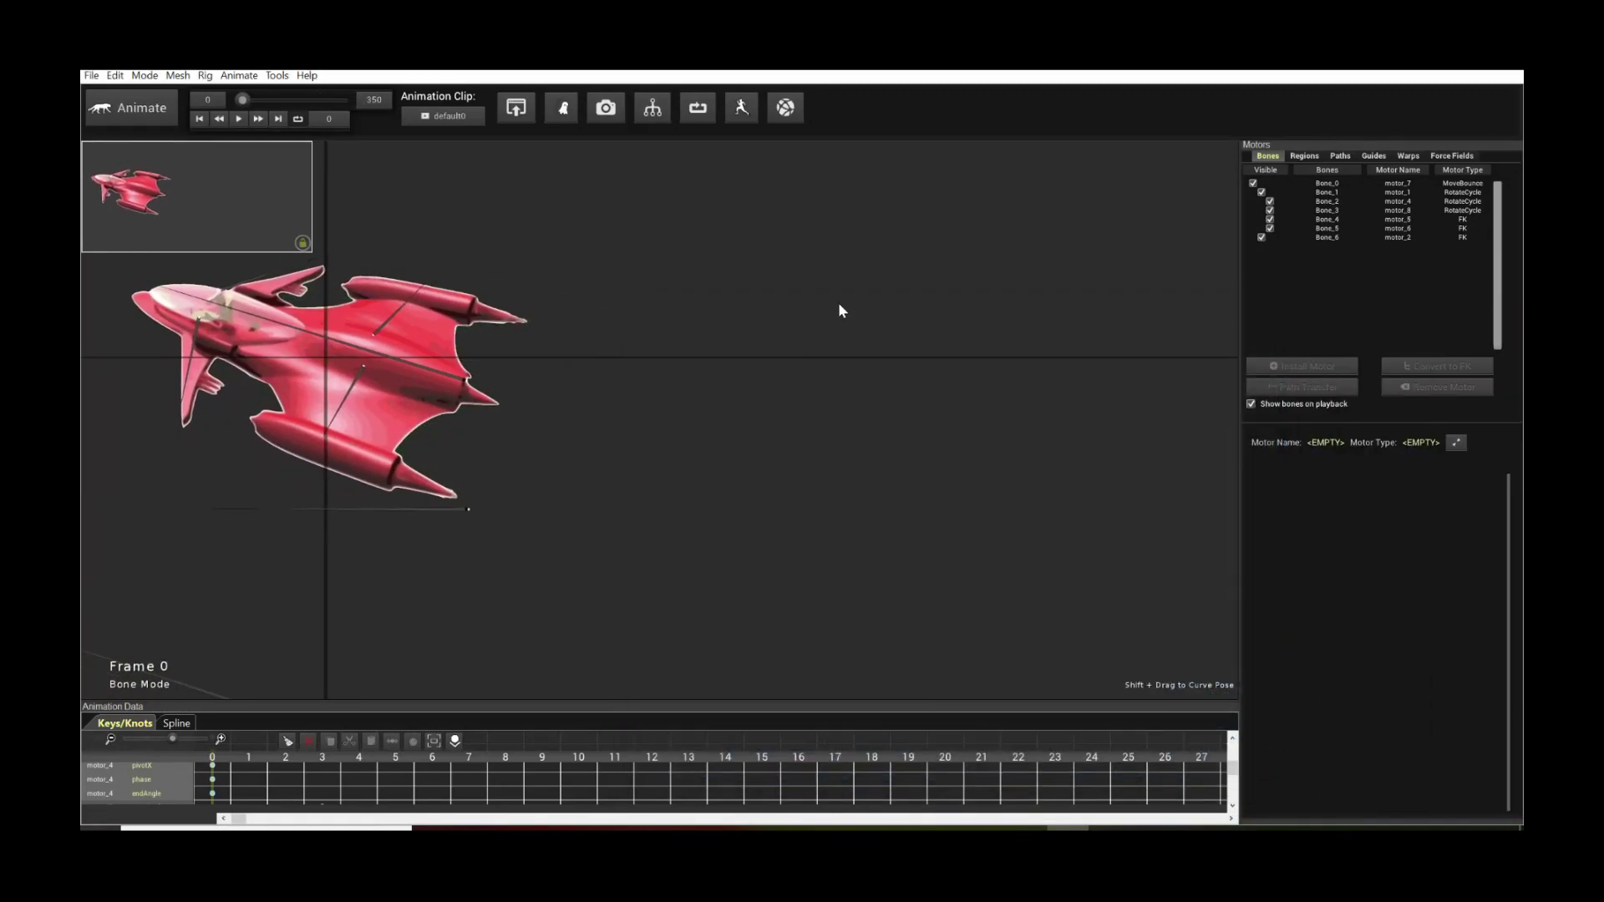
{"action": "left_click", "coordinate": [442, 116]}
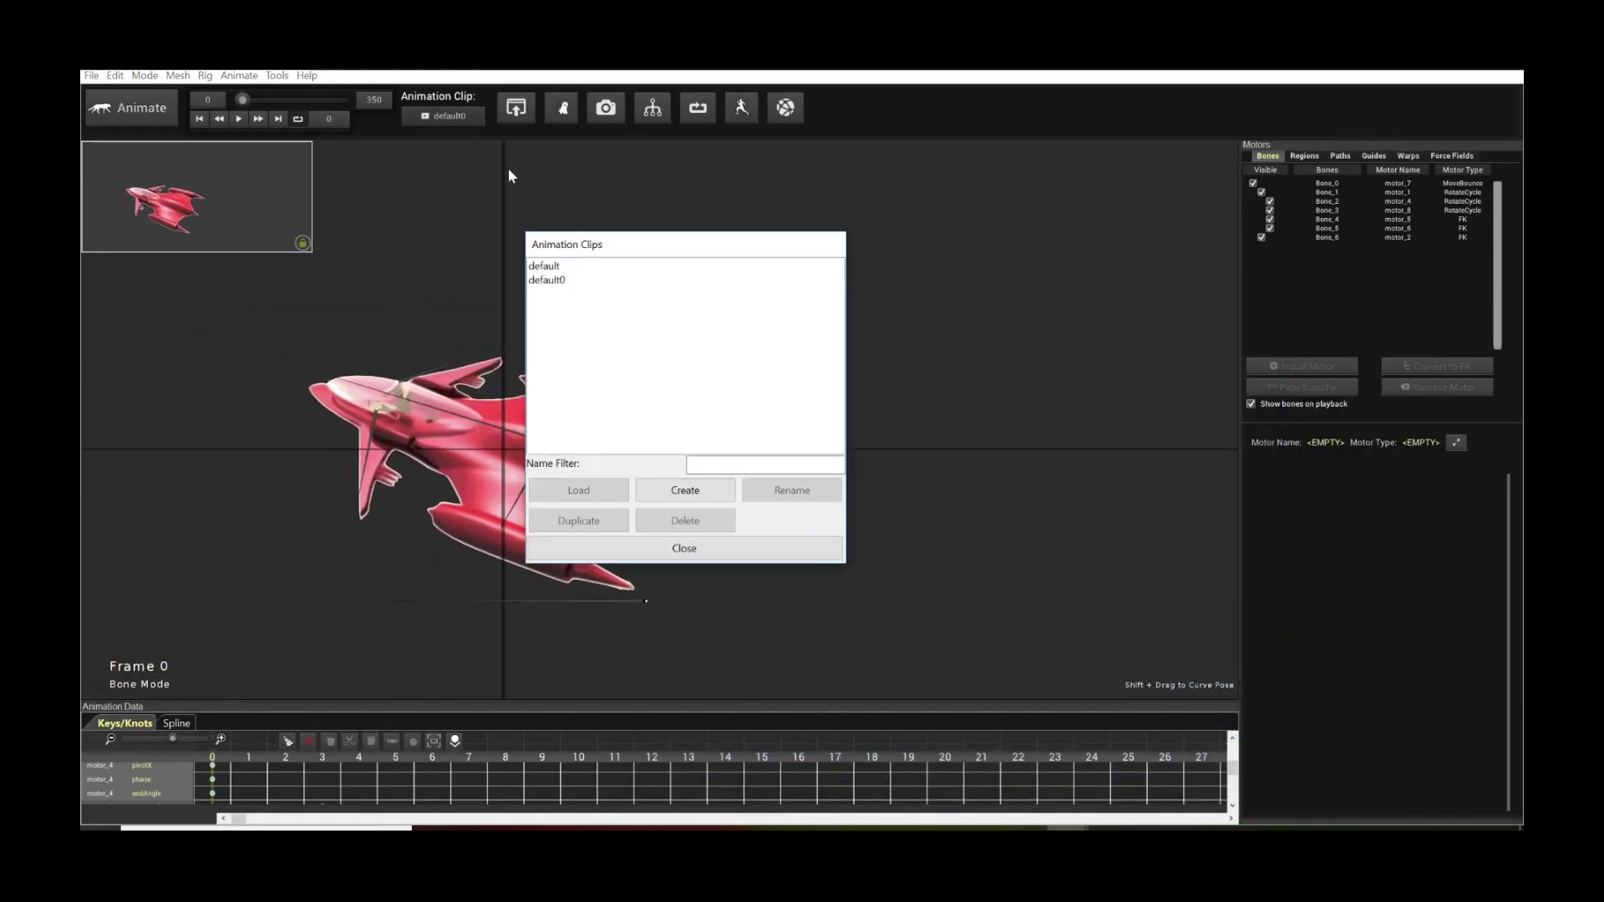
{"action": "double_click", "coordinate": [578, 264]}
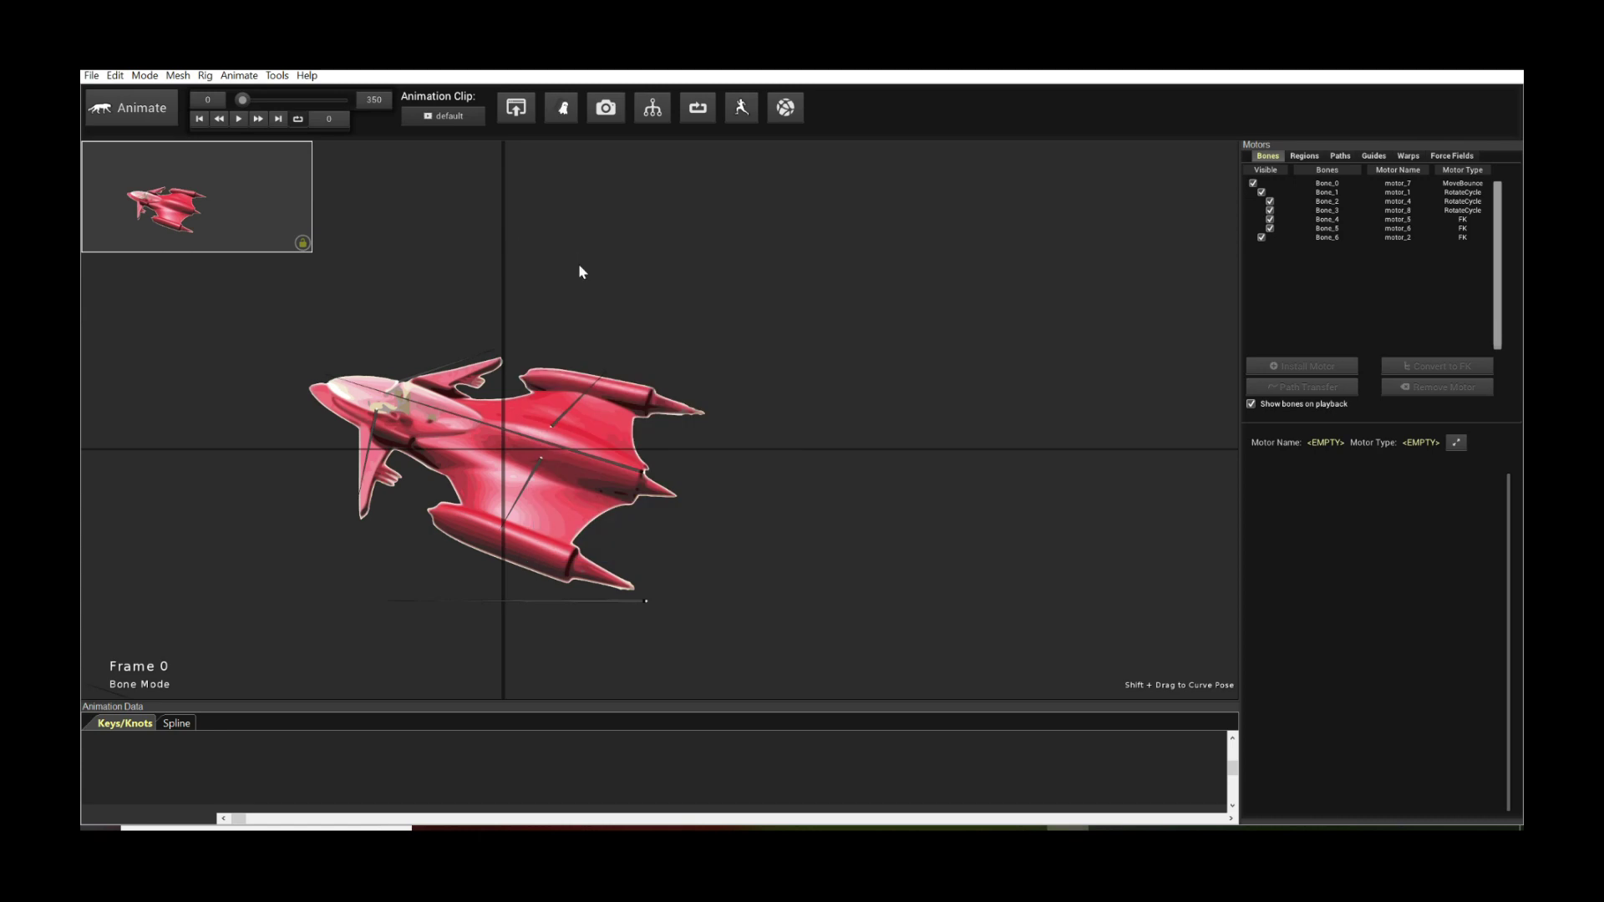
{"action": "key", "text": "space"}
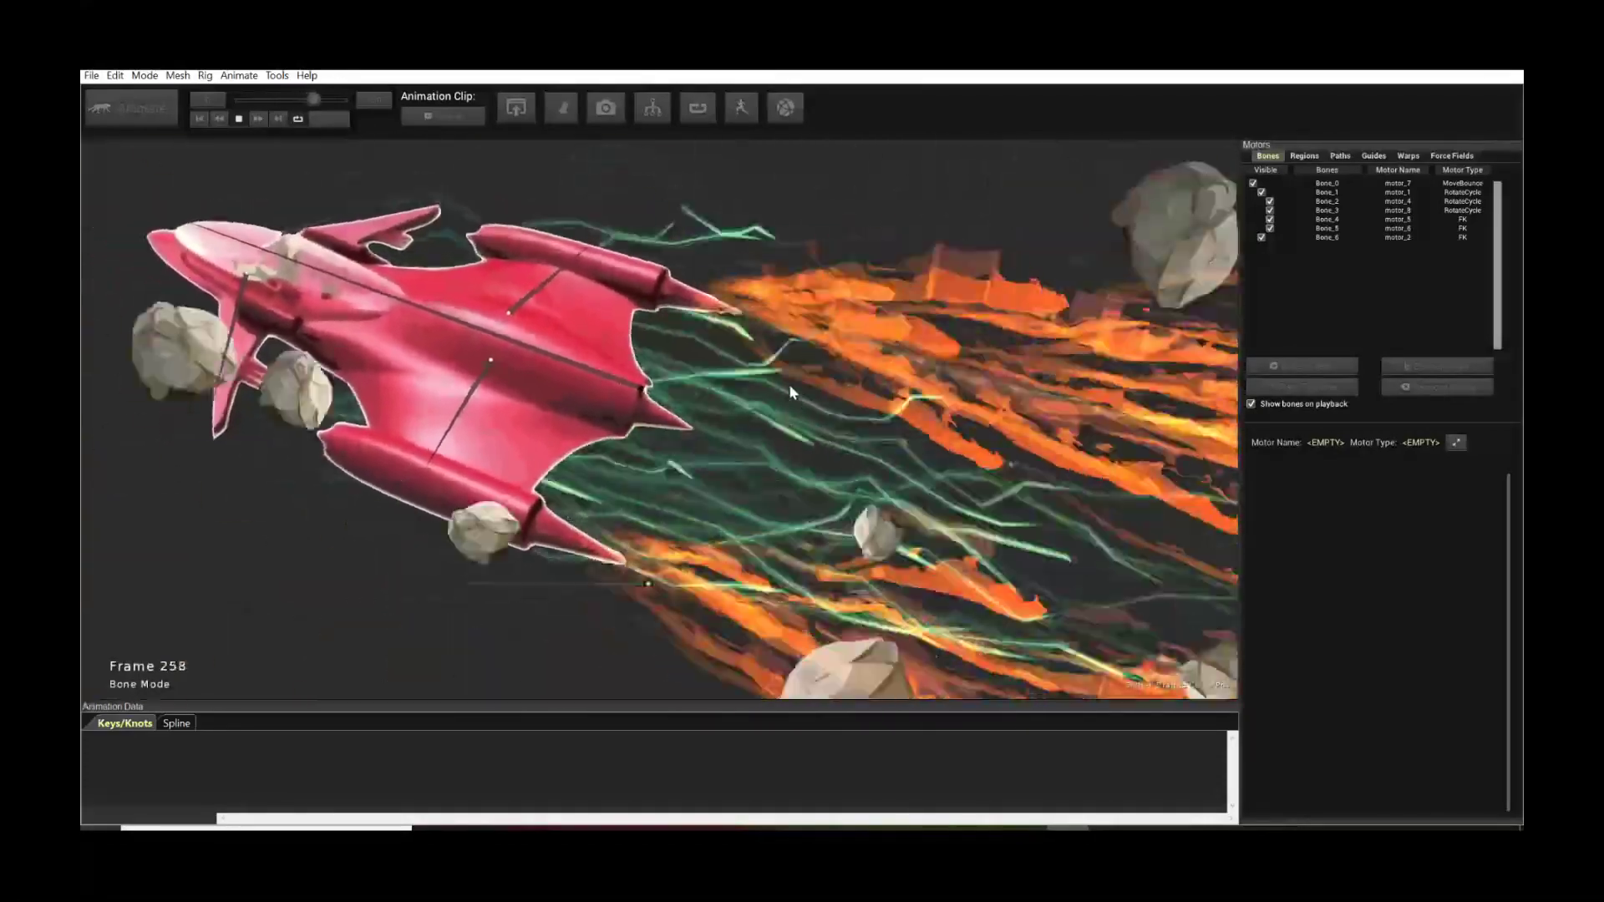
{"action": "key", "text": "space"}
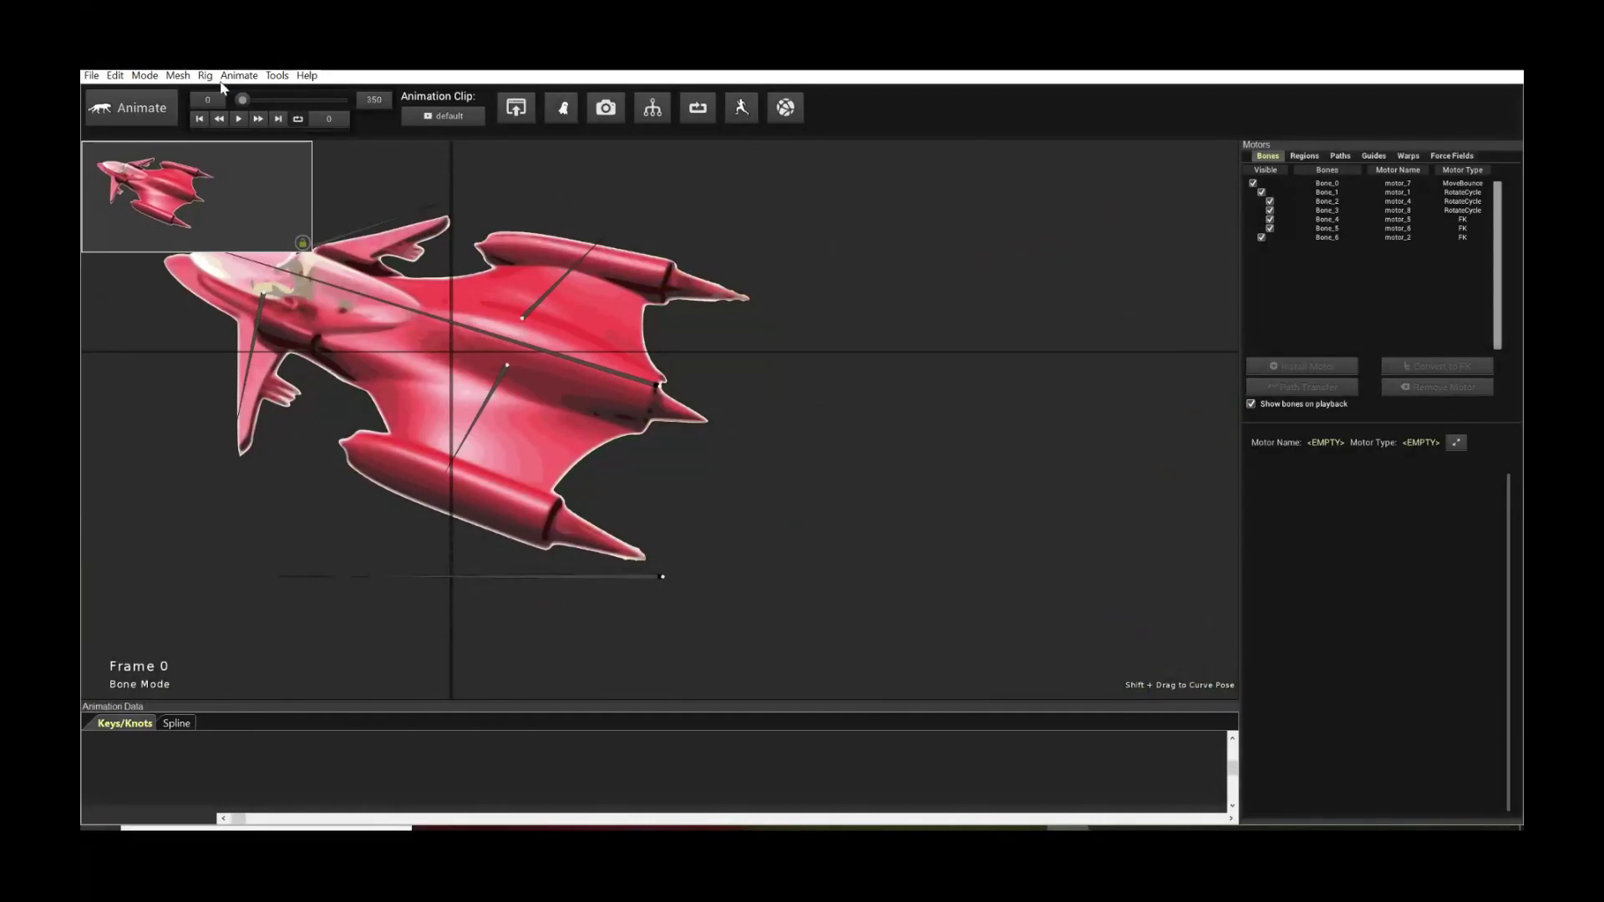
Open the Flow advanced particle systems editor, maximize it, and move the first network's RadialSource node slightly closer to its RegionPos node
{"action": "left_click", "coordinate": [236, 76]}
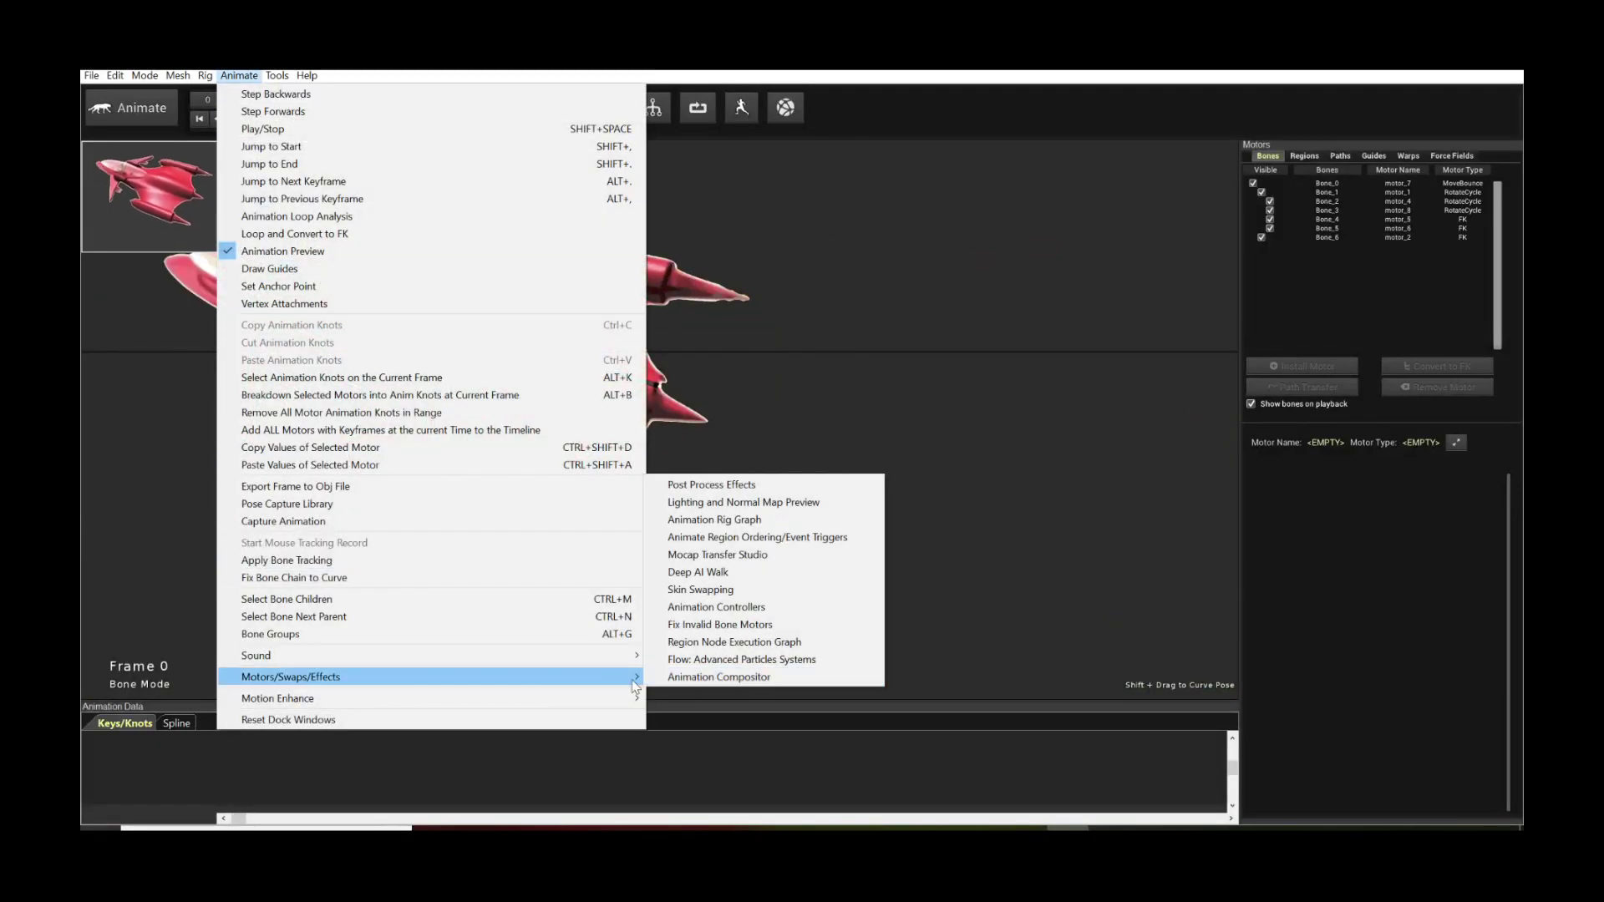
{"action": "left_click", "coordinate": [735, 660]}
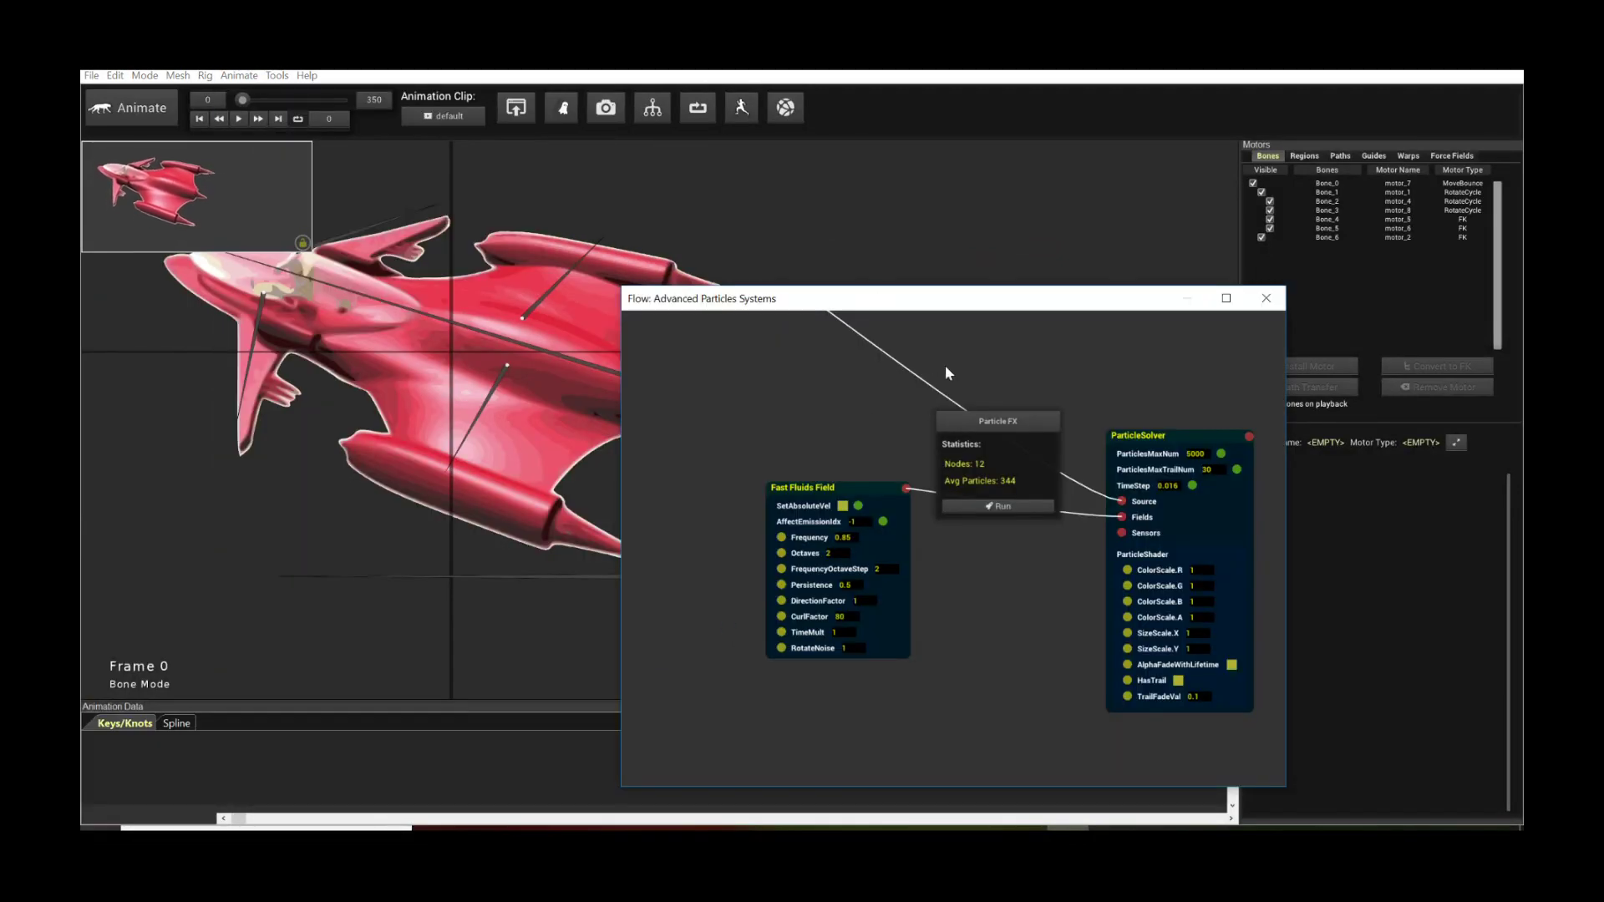
{"action": "double_click", "coordinate": [941, 298]}
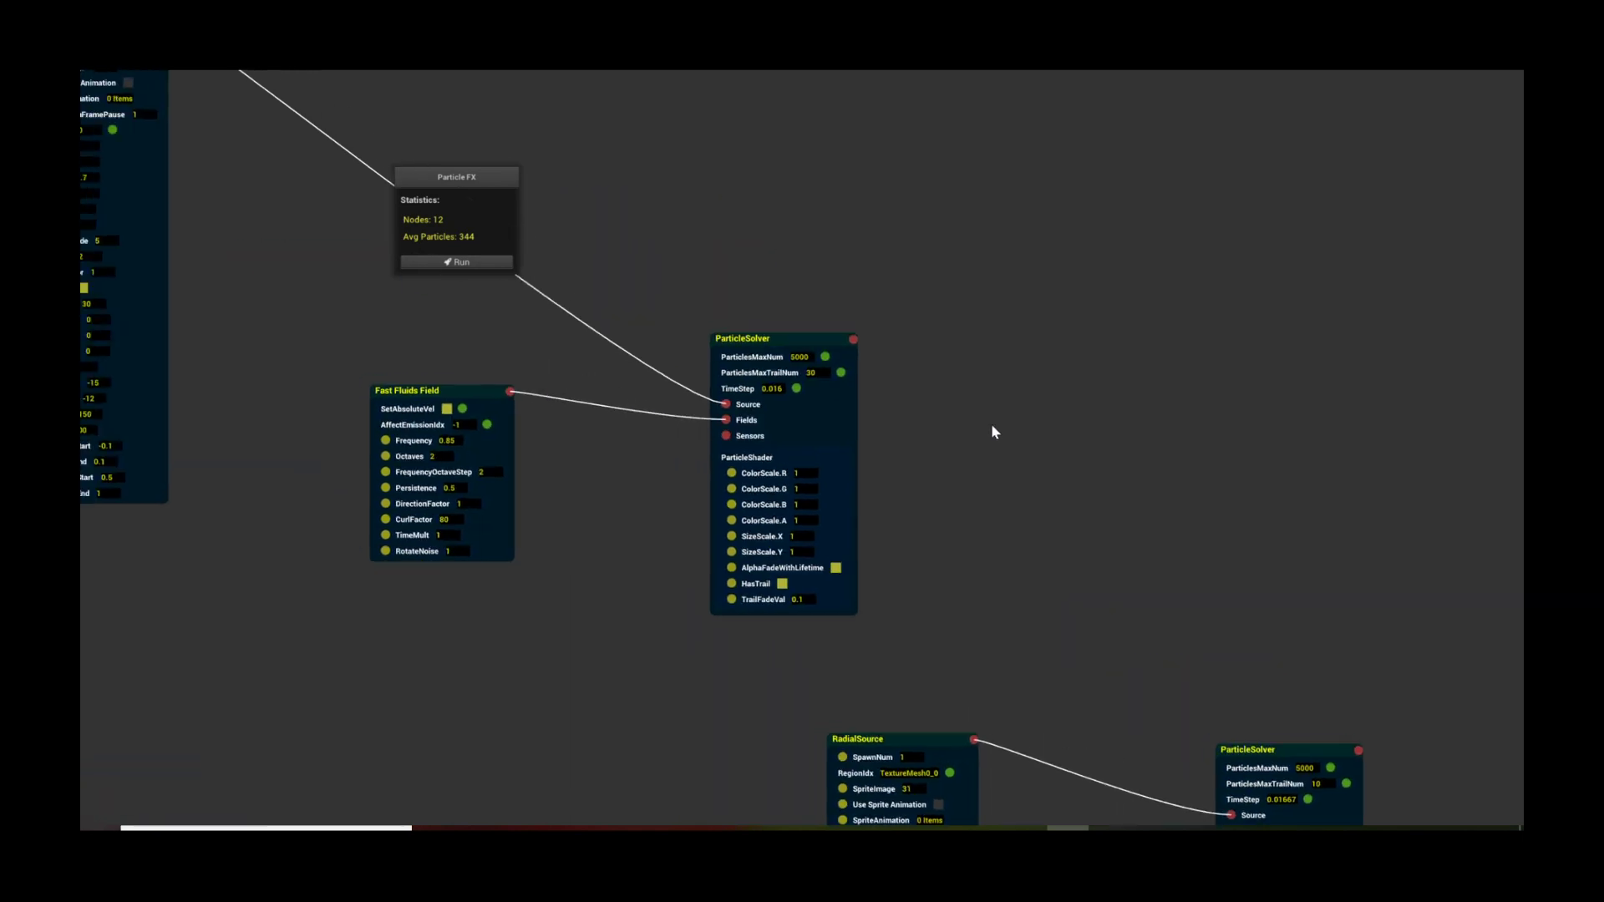
{"action": "scroll", "coordinate": [991, 425], "scroll_direction": "down", "scroll_amount": 2}
{"action": "left_click_drag", "start_coordinate": [716, 261], "coordinate": [1039, 373]}
{"action": "left_click_drag", "start_coordinate": [776, 325], "coordinate": [854, 339]}
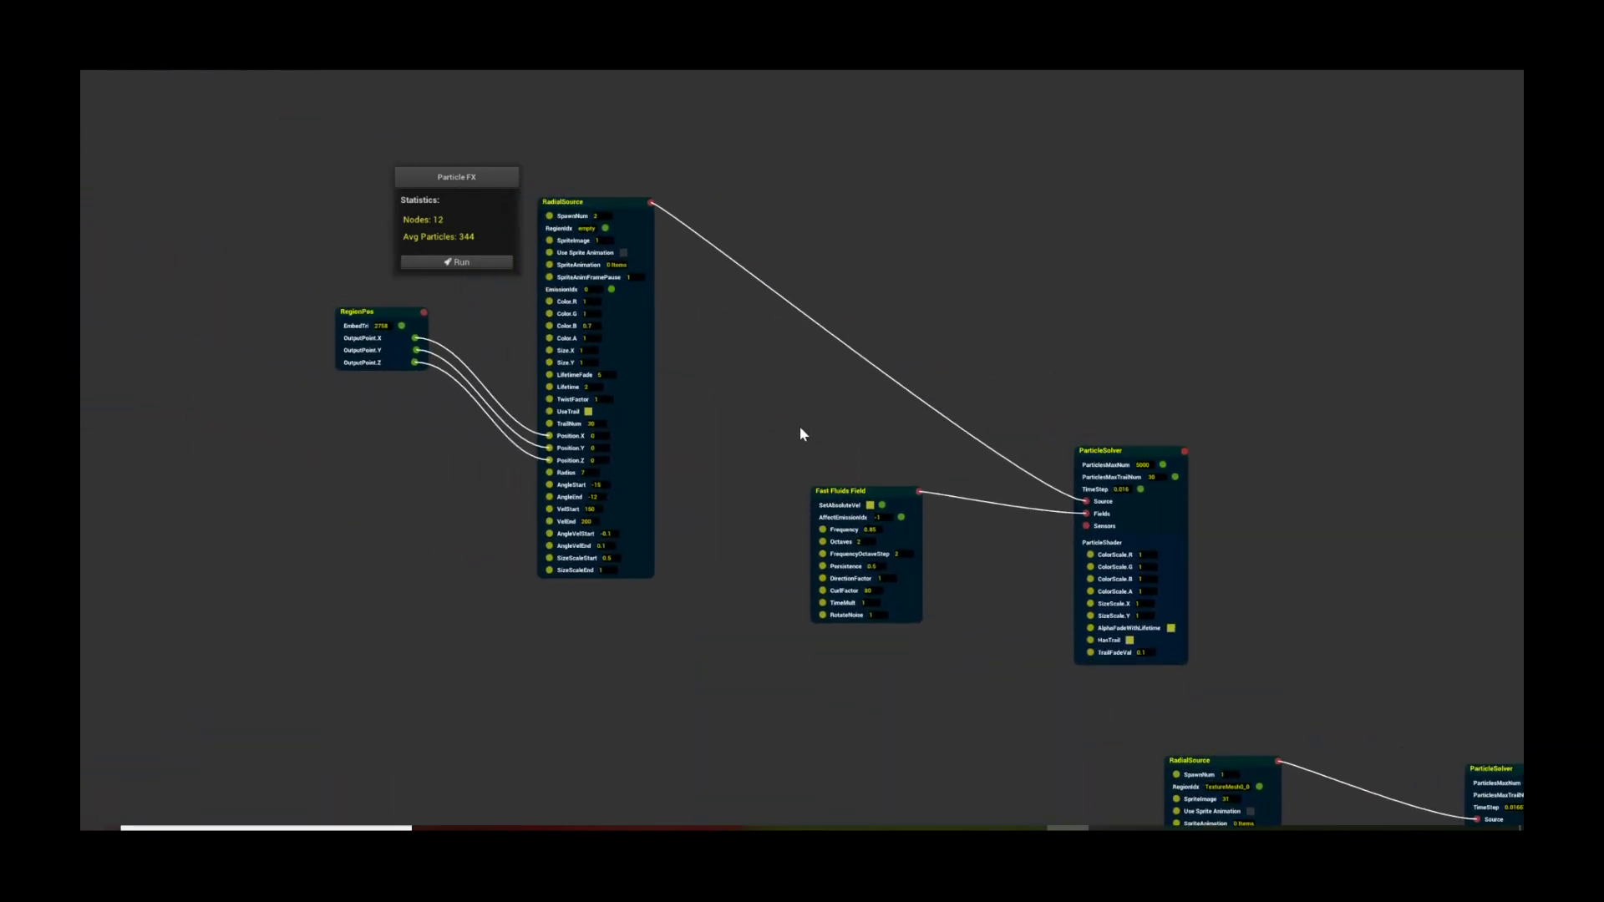
{"action": "left_click_drag", "start_coordinate": [799, 426], "coordinate": [859, 424]}
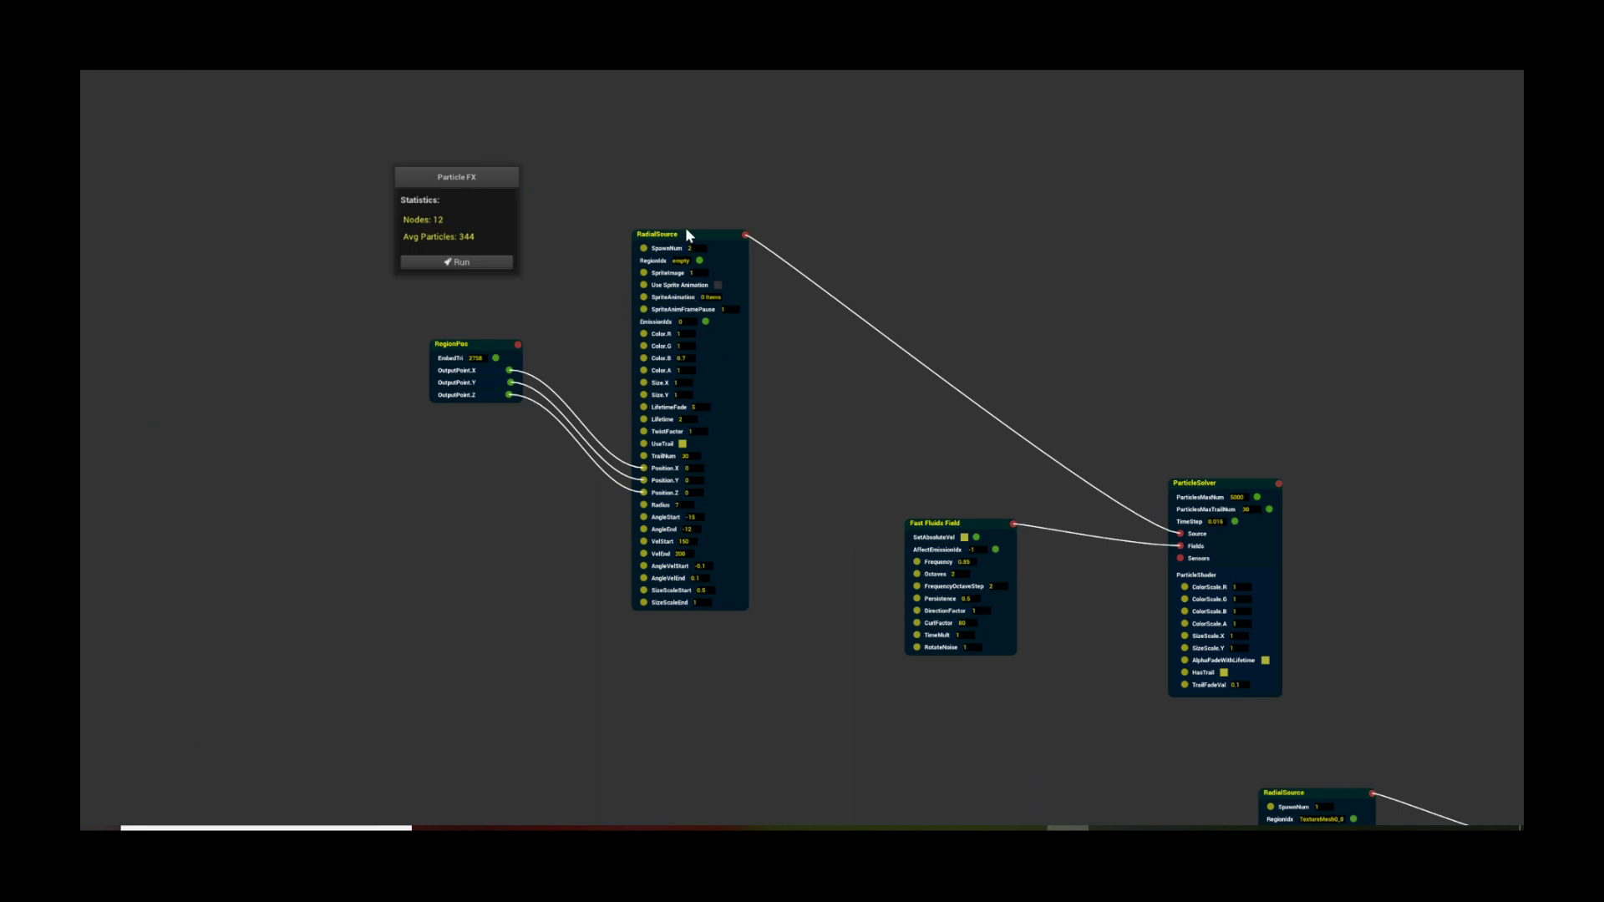
{"action": "left_click_drag", "start_coordinate": [685, 232], "coordinate": [659, 246]}
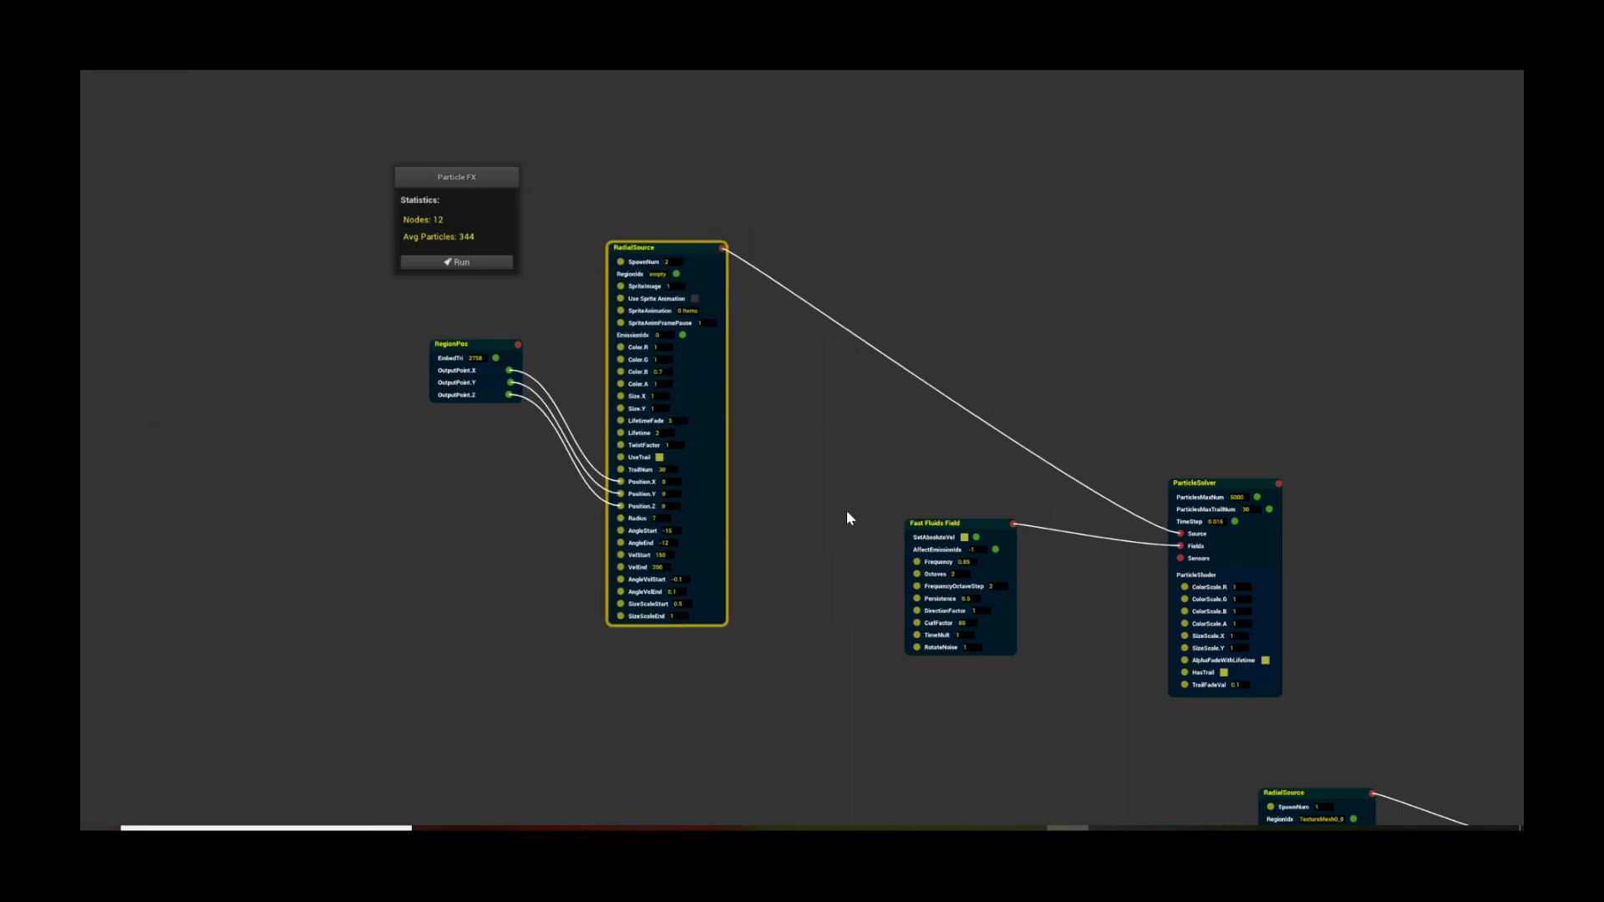
Examine the other particle networks in the graph, including the one with two RadialSource nodes feeding one ParticleSolver
{"action": "left_click_drag", "start_coordinate": [863, 247], "coordinate": [879, 509]}
{"action": "scroll", "coordinate": [887, 568], "scroll_direction": "down", "scroll_amount": 2}
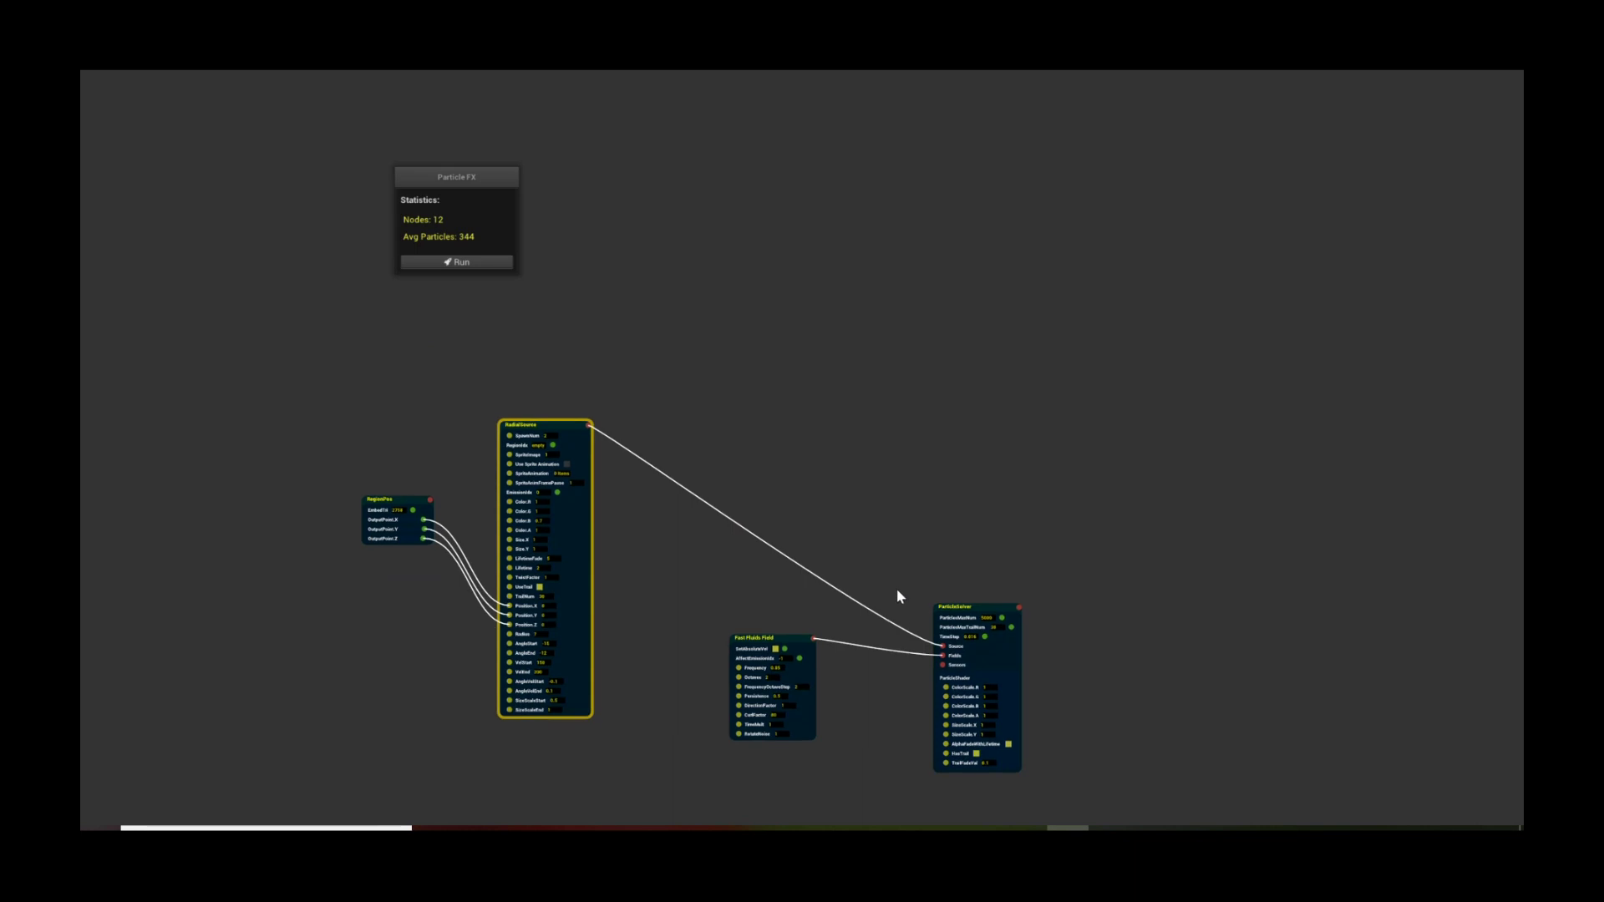
{"action": "left_click_drag", "start_coordinate": [833, 706], "coordinate": [810, 488]}
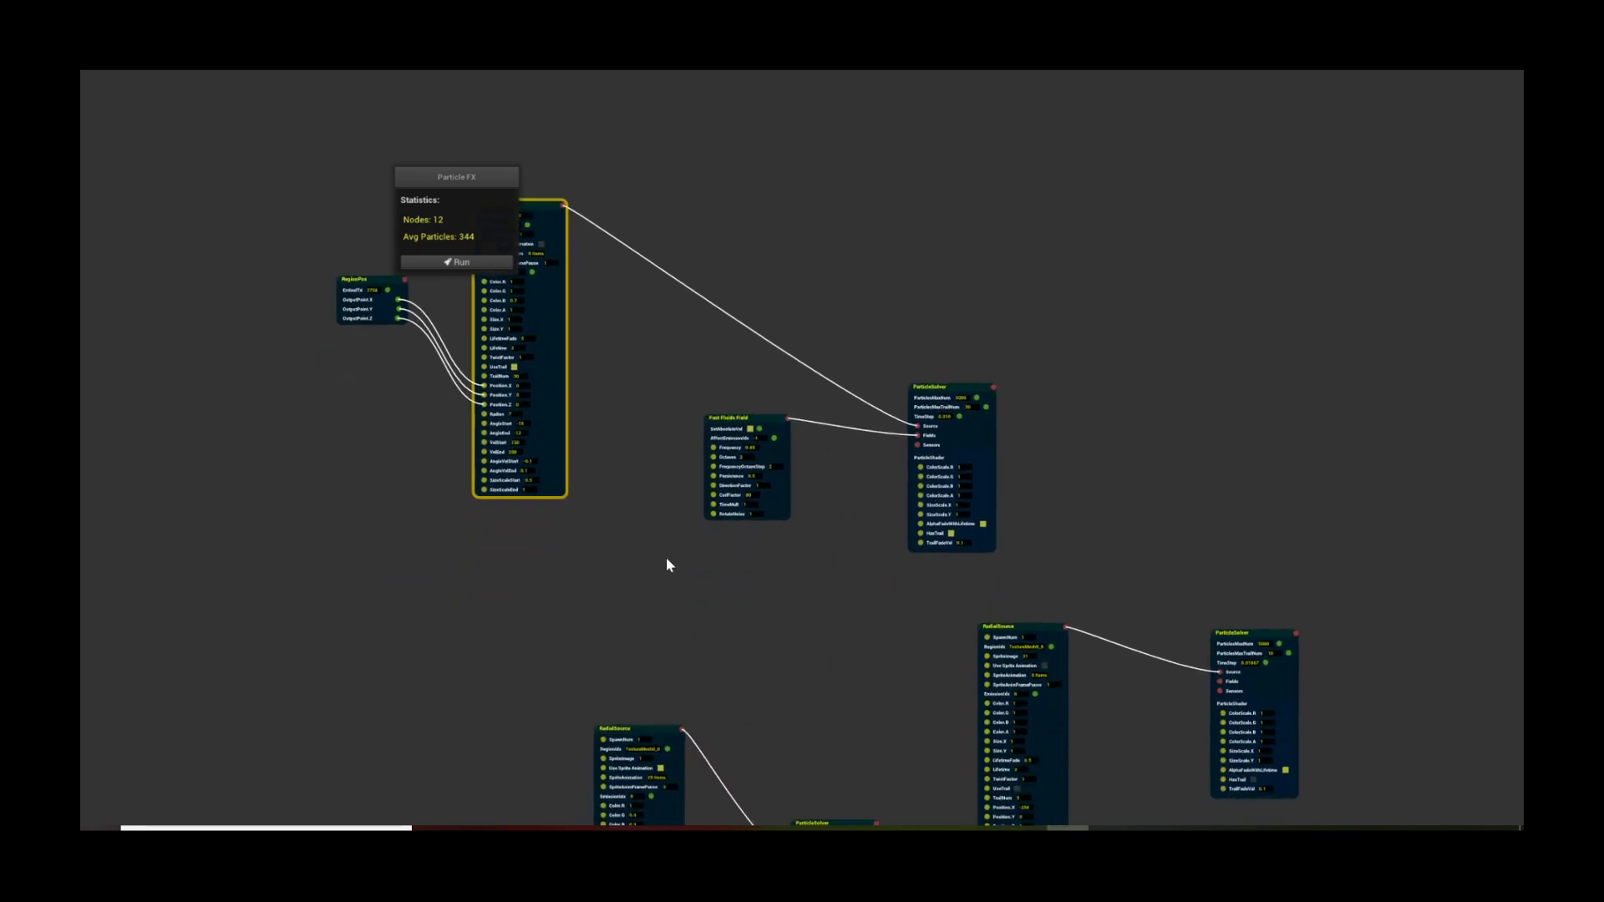
{"action": "scroll", "coordinate": [691, 596], "scroll_direction": "down", "scroll_amount": 5}
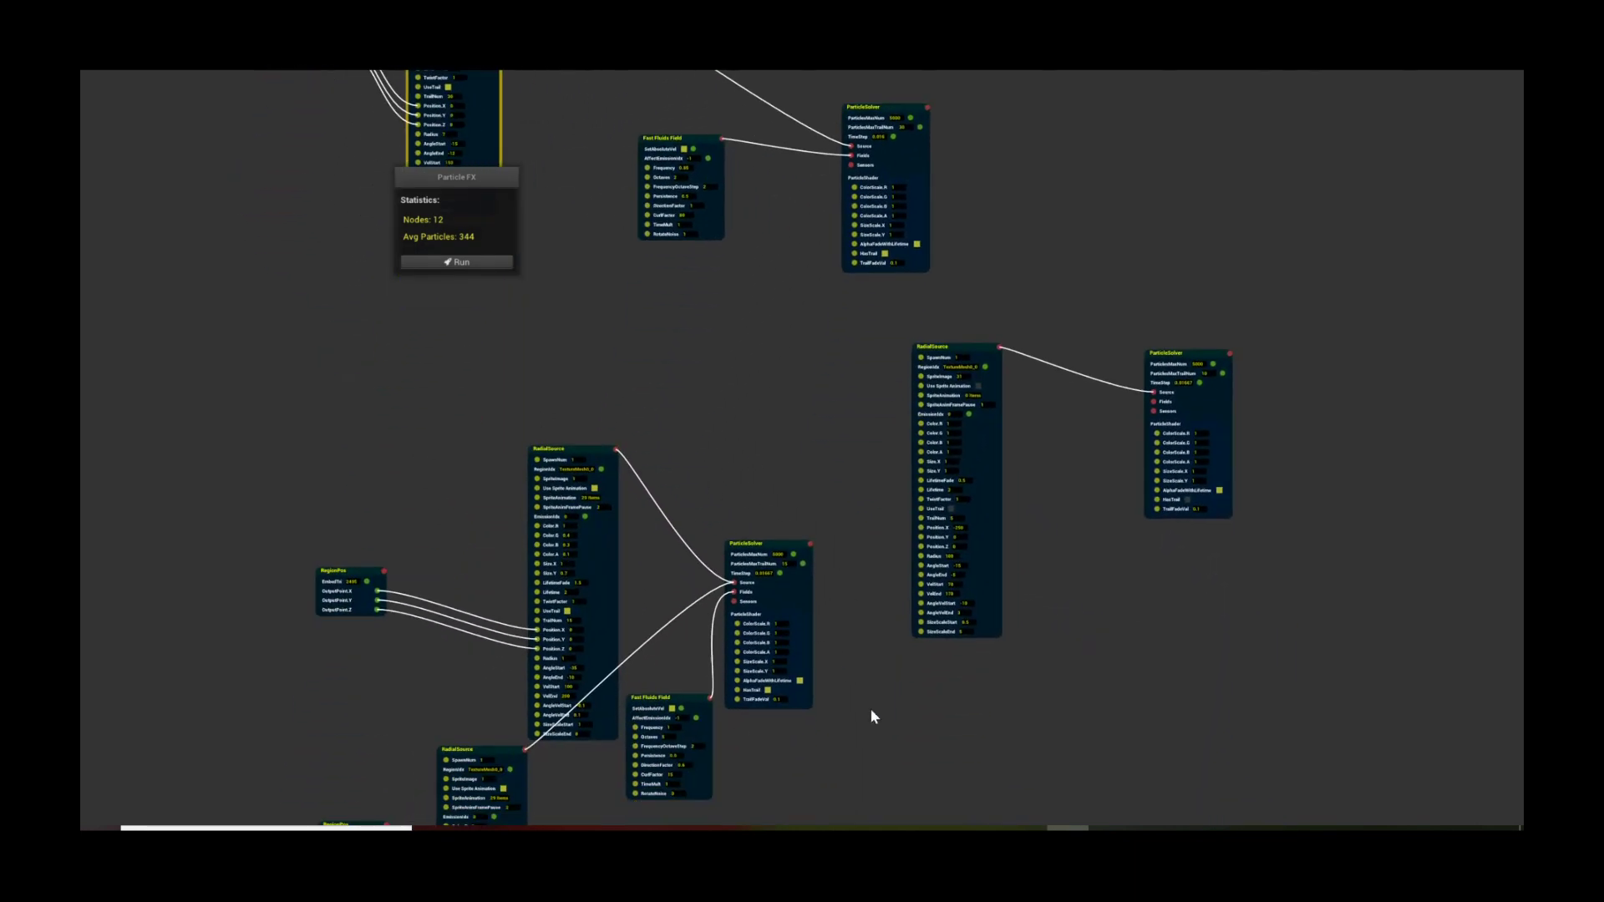
{"action": "scroll", "coordinate": [871, 716], "scroll_direction": "down", "scroll_amount": 4}
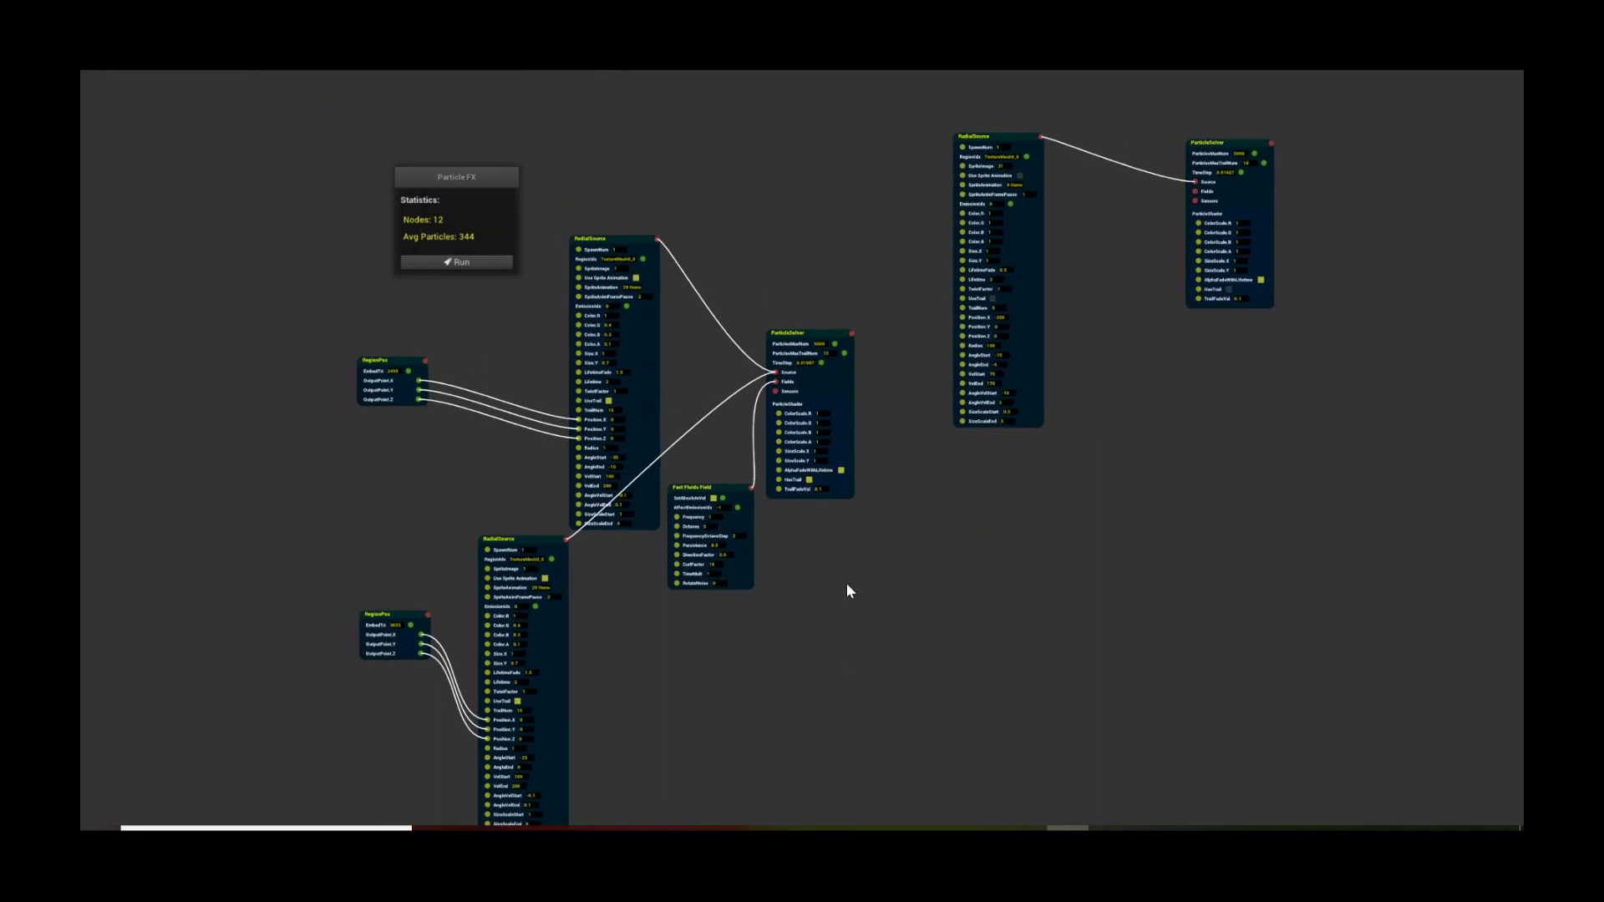
{"action": "scroll", "coordinate": [822, 555], "scroll_direction": "up", "scroll_amount": 3}
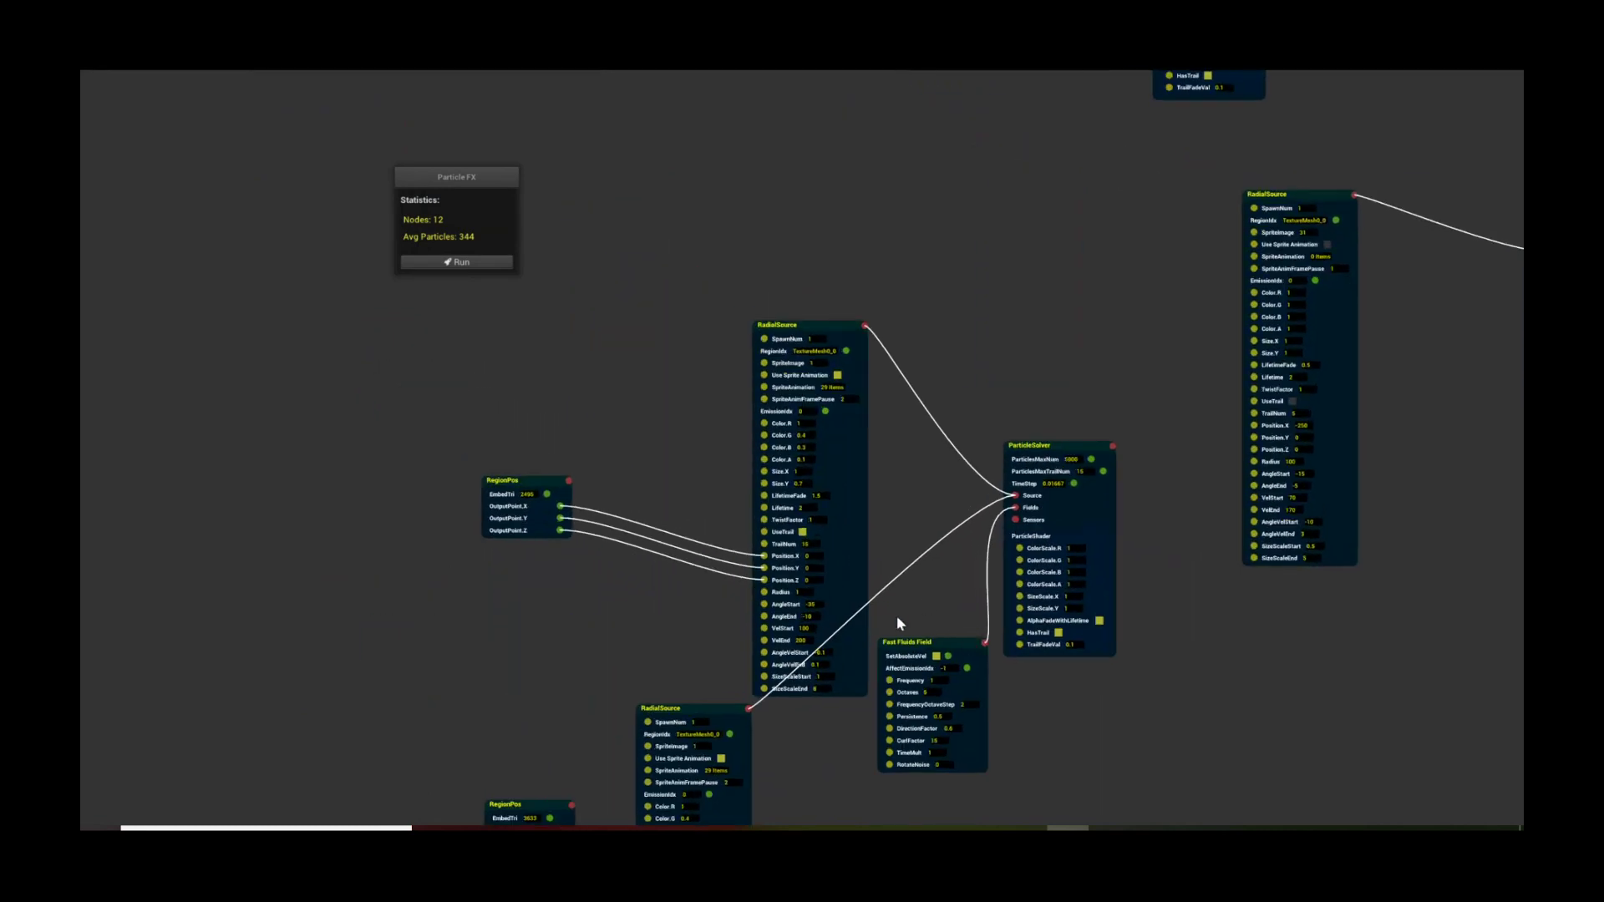
Rearrange the two RadialSource nodes that share a ParticleSolver so they stand clear of the Fast Fluids Field node
{"action": "scroll", "coordinate": [899, 623], "scroll_direction": "down", "scroll_amount": 2}
{"action": "left_click", "coordinate": [762, 218]}
{"action": "left_click_drag", "start_coordinate": [763, 218], "coordinate": [660, 208]}
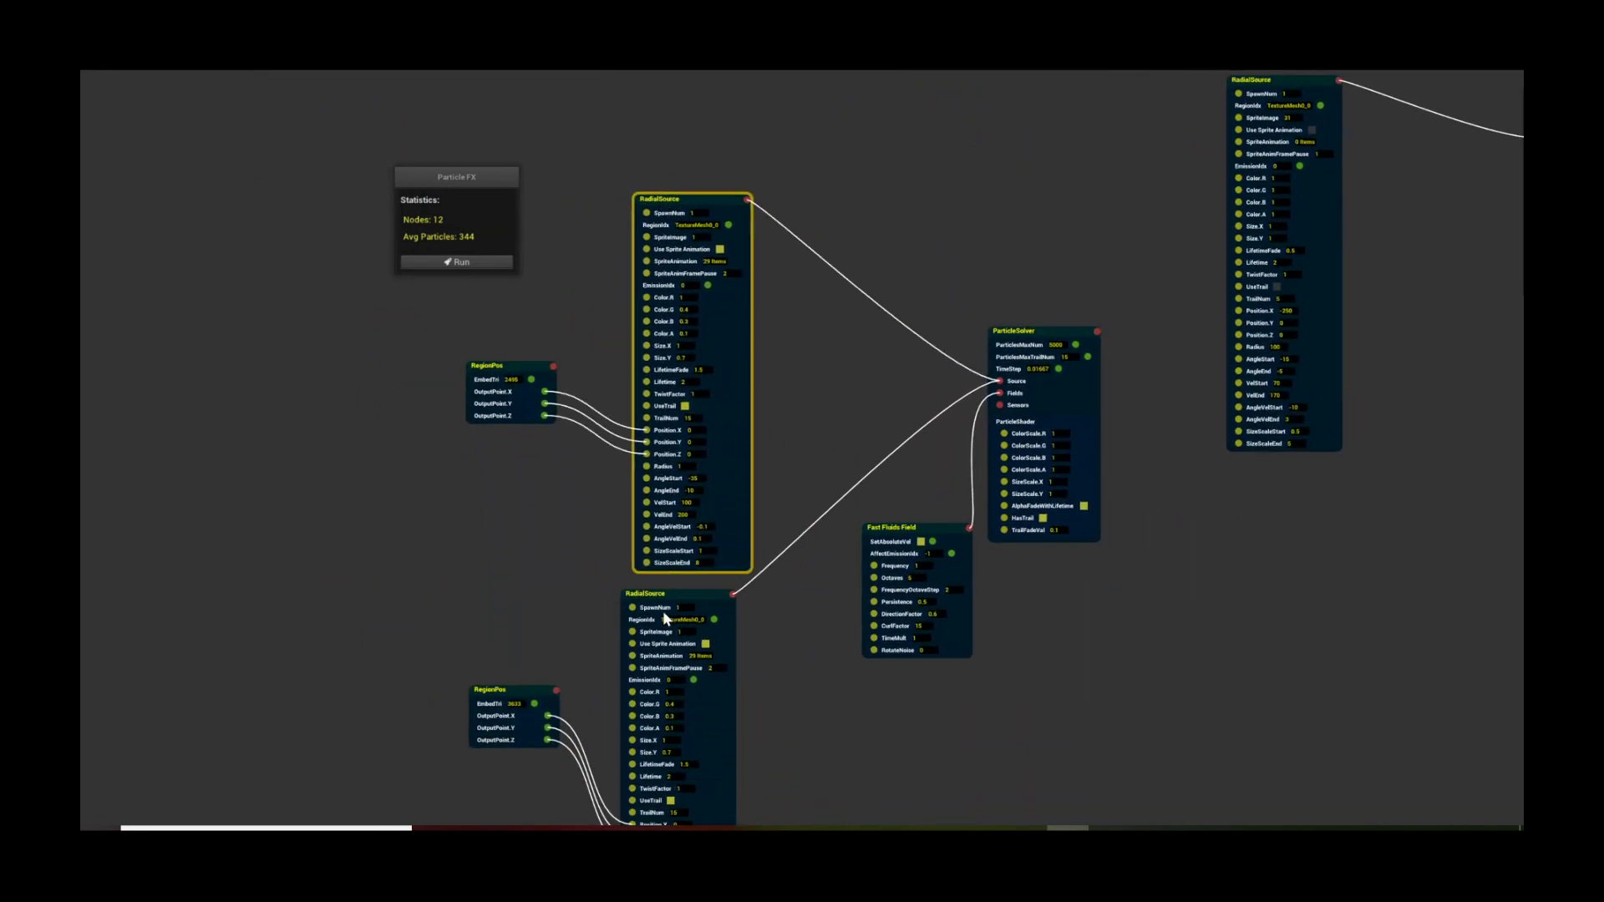
{"action": "left_click_drag", "start_coordinate": [685, 595], "coordinate": [707, 600]}
{"action": "scroll", "coordinate": [857, 453], "scroll_direction": "up", "scroll_amount": 1}
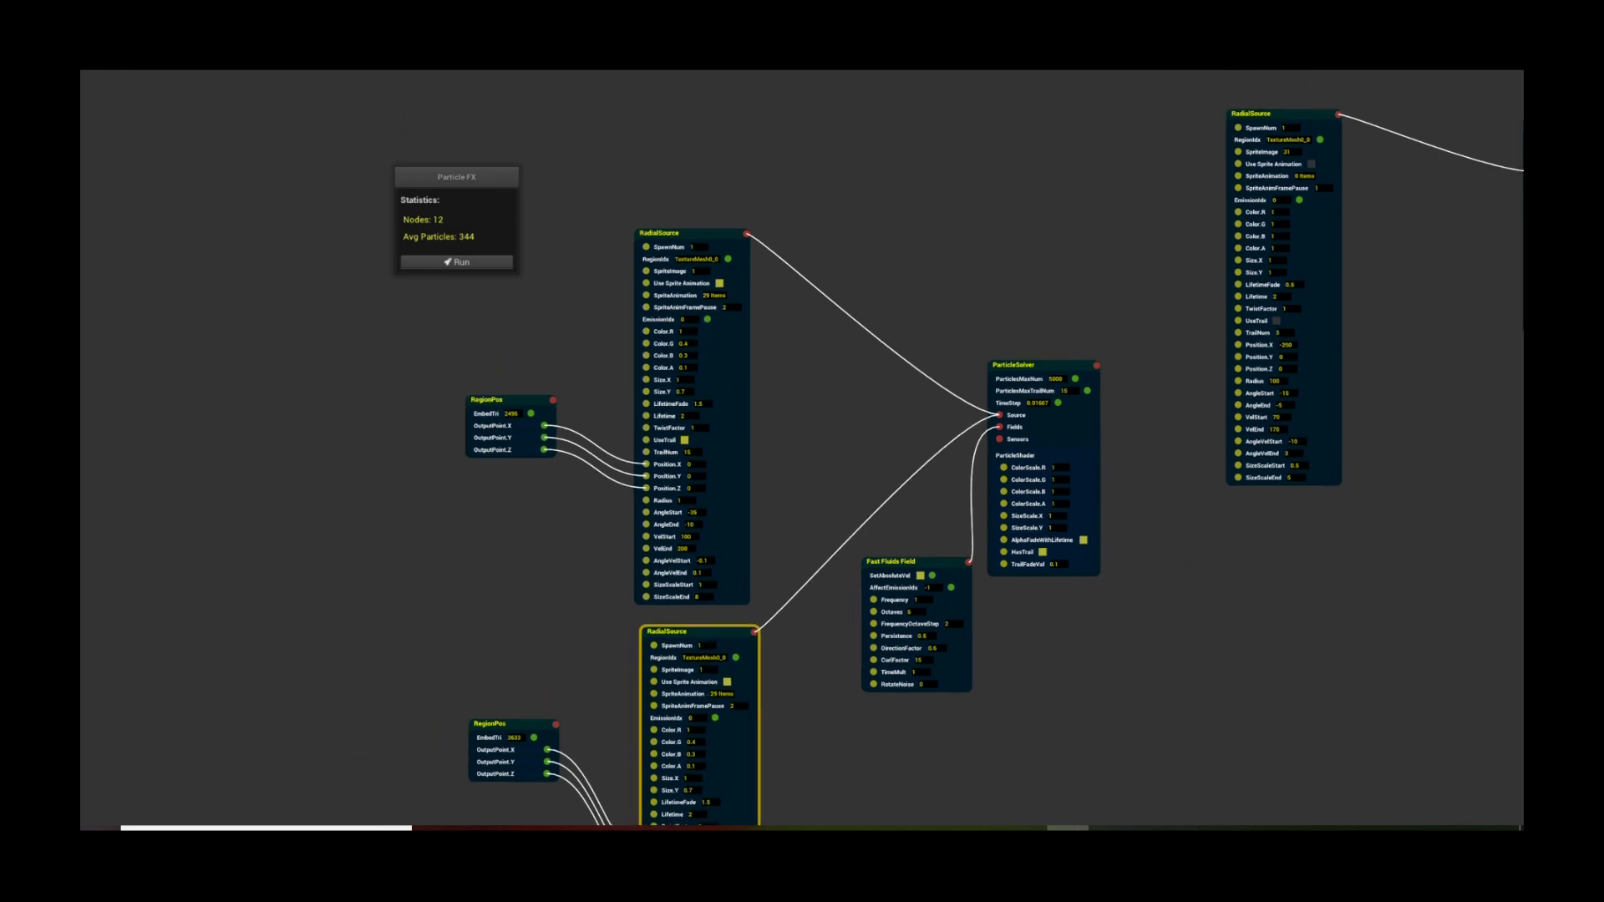
Restore the editor beside the spaceship, view the source point of the upper RegionPos node's EmbedTri up close, and cancel the picker
{"action": "left_click_drag", "start_coordinate": [1003, 72], "coordinate": [1271, 237]}
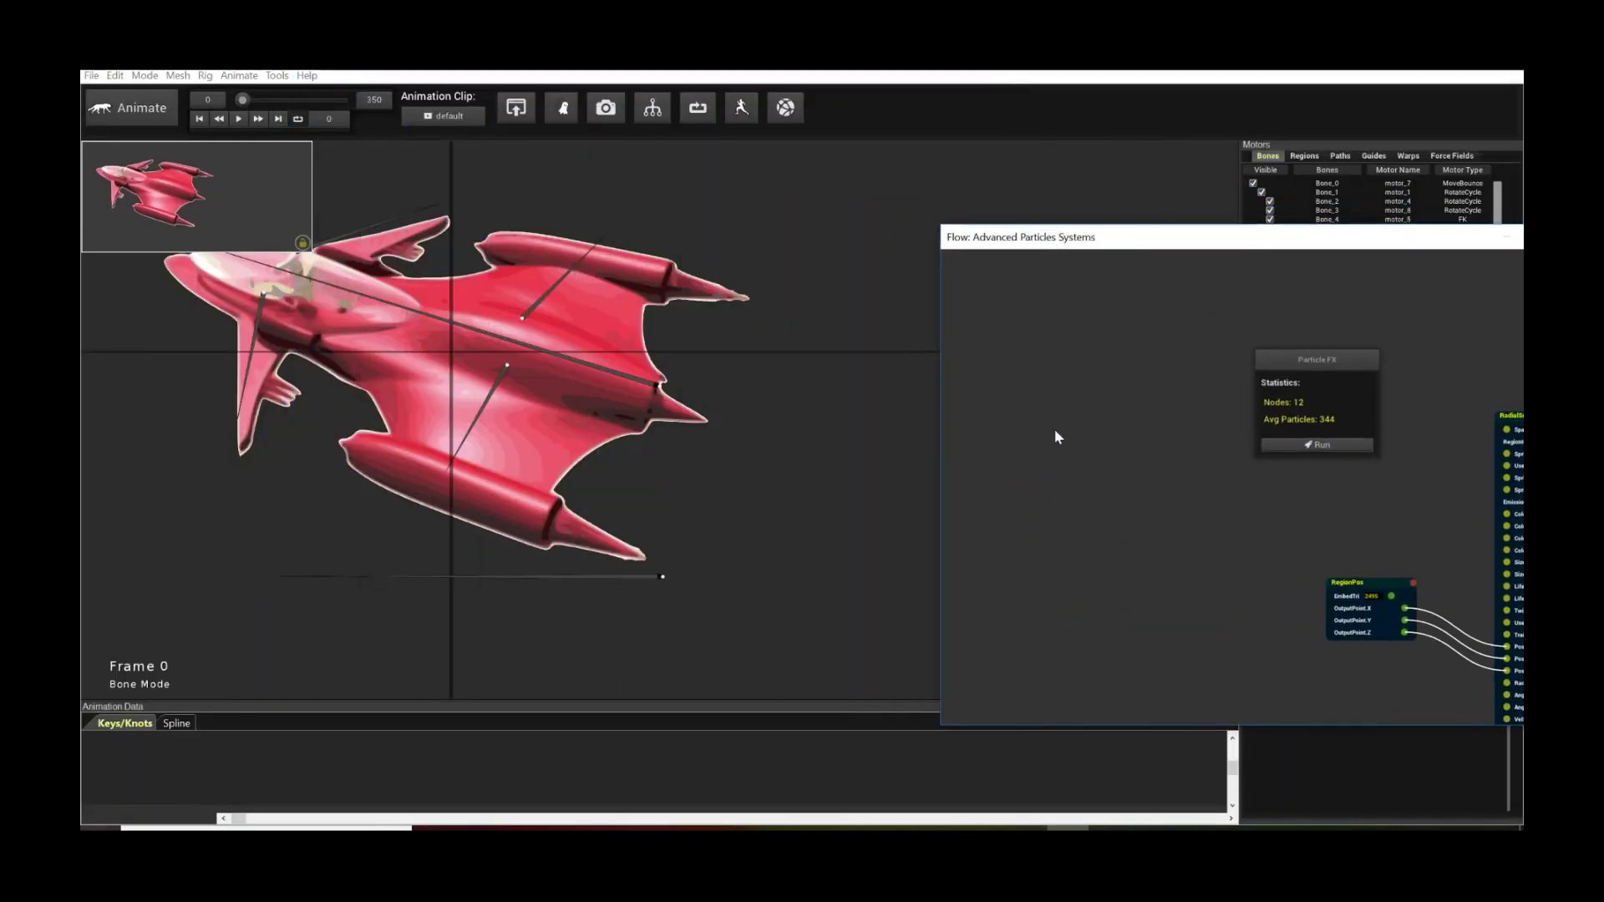
{"action": "left_click", "coordinate": [1347, 594]}
{"action": "scroll", "coordinate": [1185, 534], "scroll_direction": "up", "scroll_amount": 2}
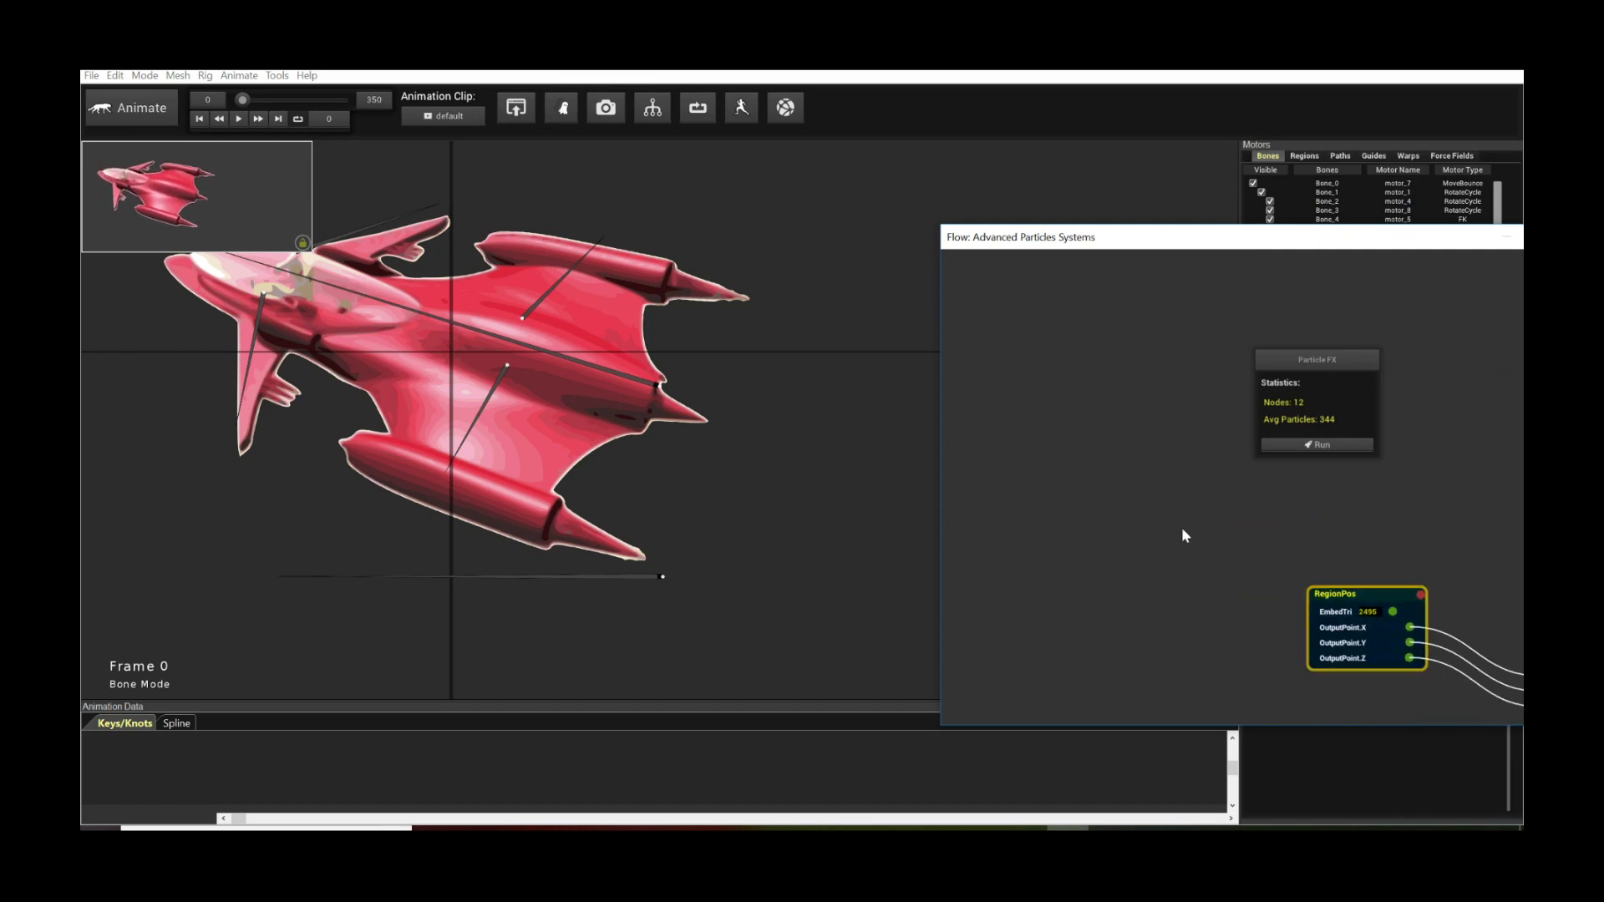
{"action": "left_click", "coordinate": [1369, 614]}
{"action": "scroll", "coordinate": [696, 535], "scroll_direction": "up", "scroll_amount": 2}
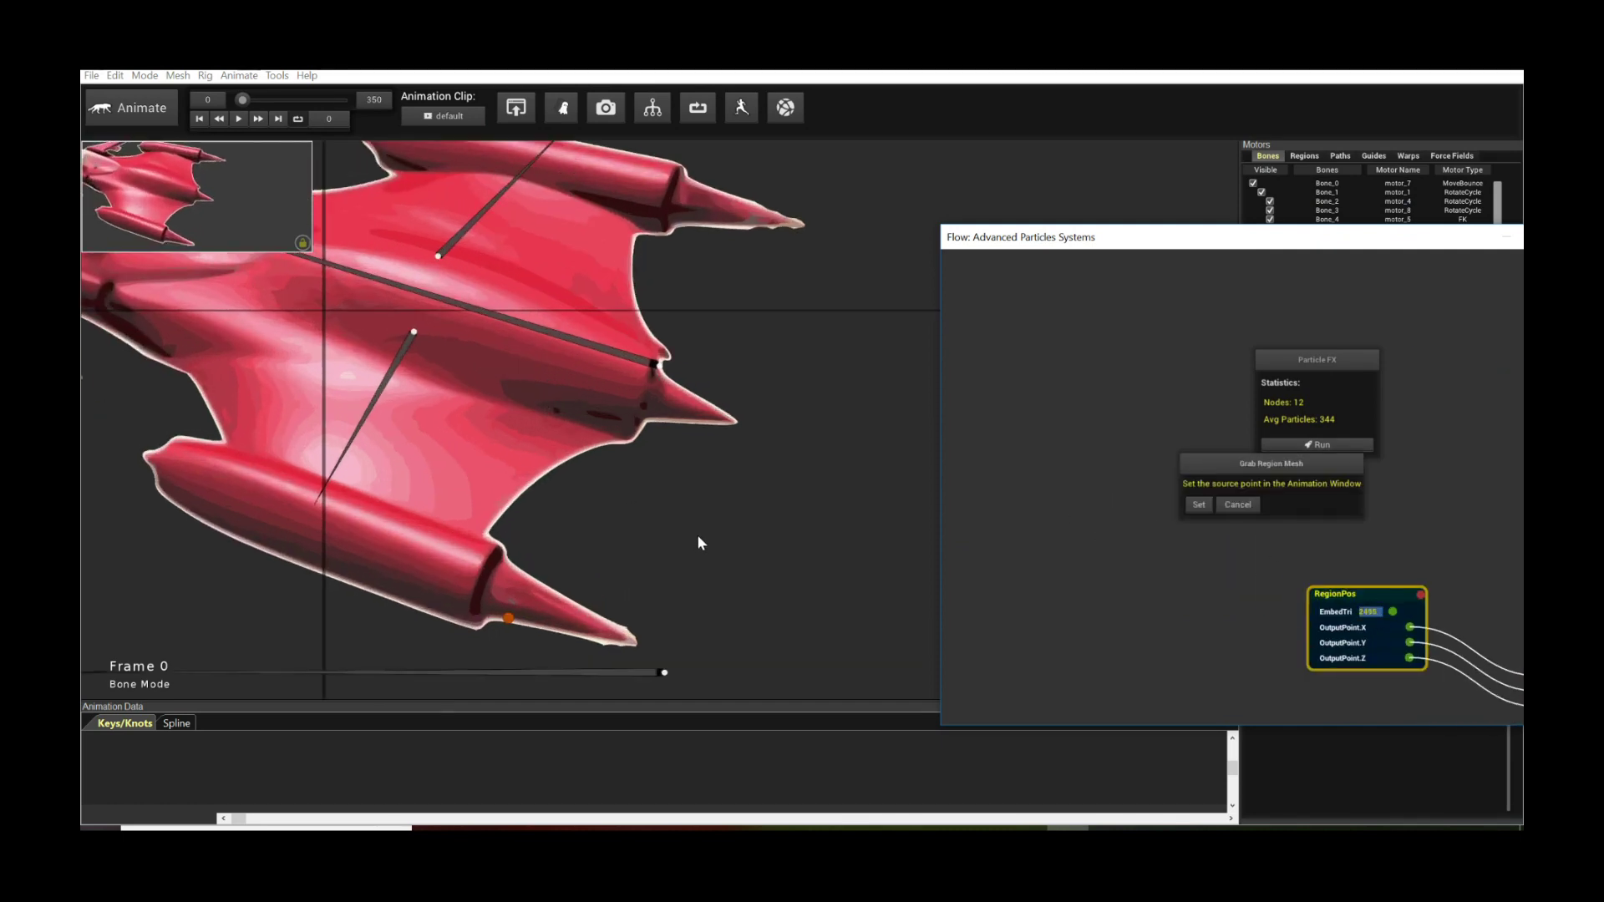
{"action": "scroll", "coordinate": [699, 537], "scroll_direction": "up", "scroll_amount": 2}
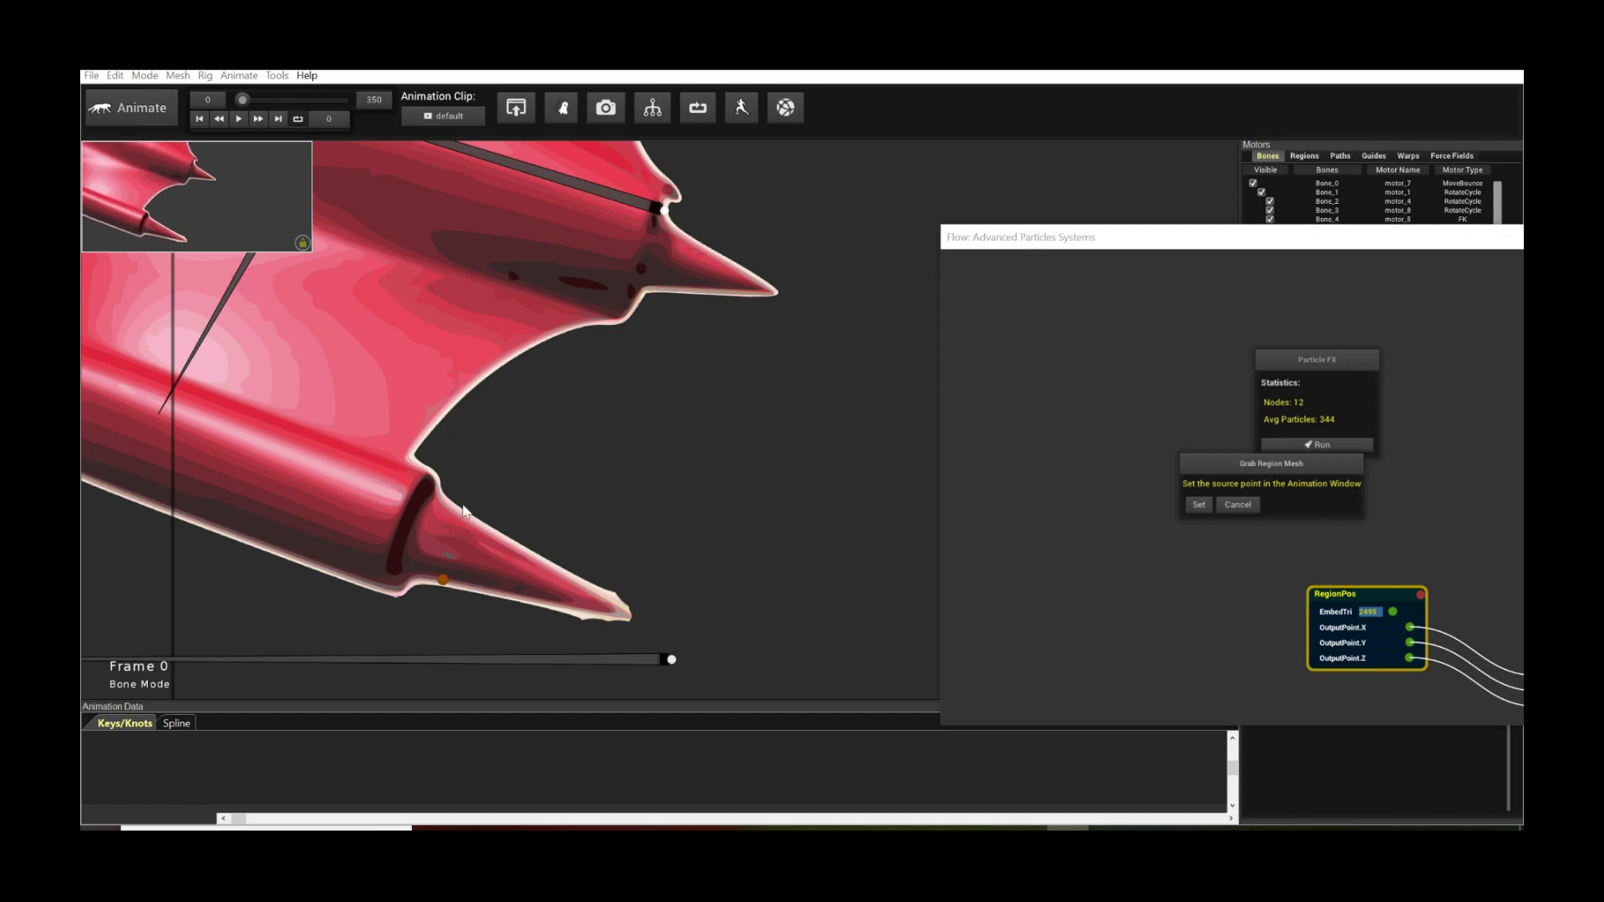
{"action": "left_click", "coordinate": [1236, 504]}
View the source point of the lower RegionPos node's EmbedTri on the spaceship mesh
{"action": "scroll", "coordinate": [1178, 651], "scroll_direction": "down", "scroll_amount": 2}
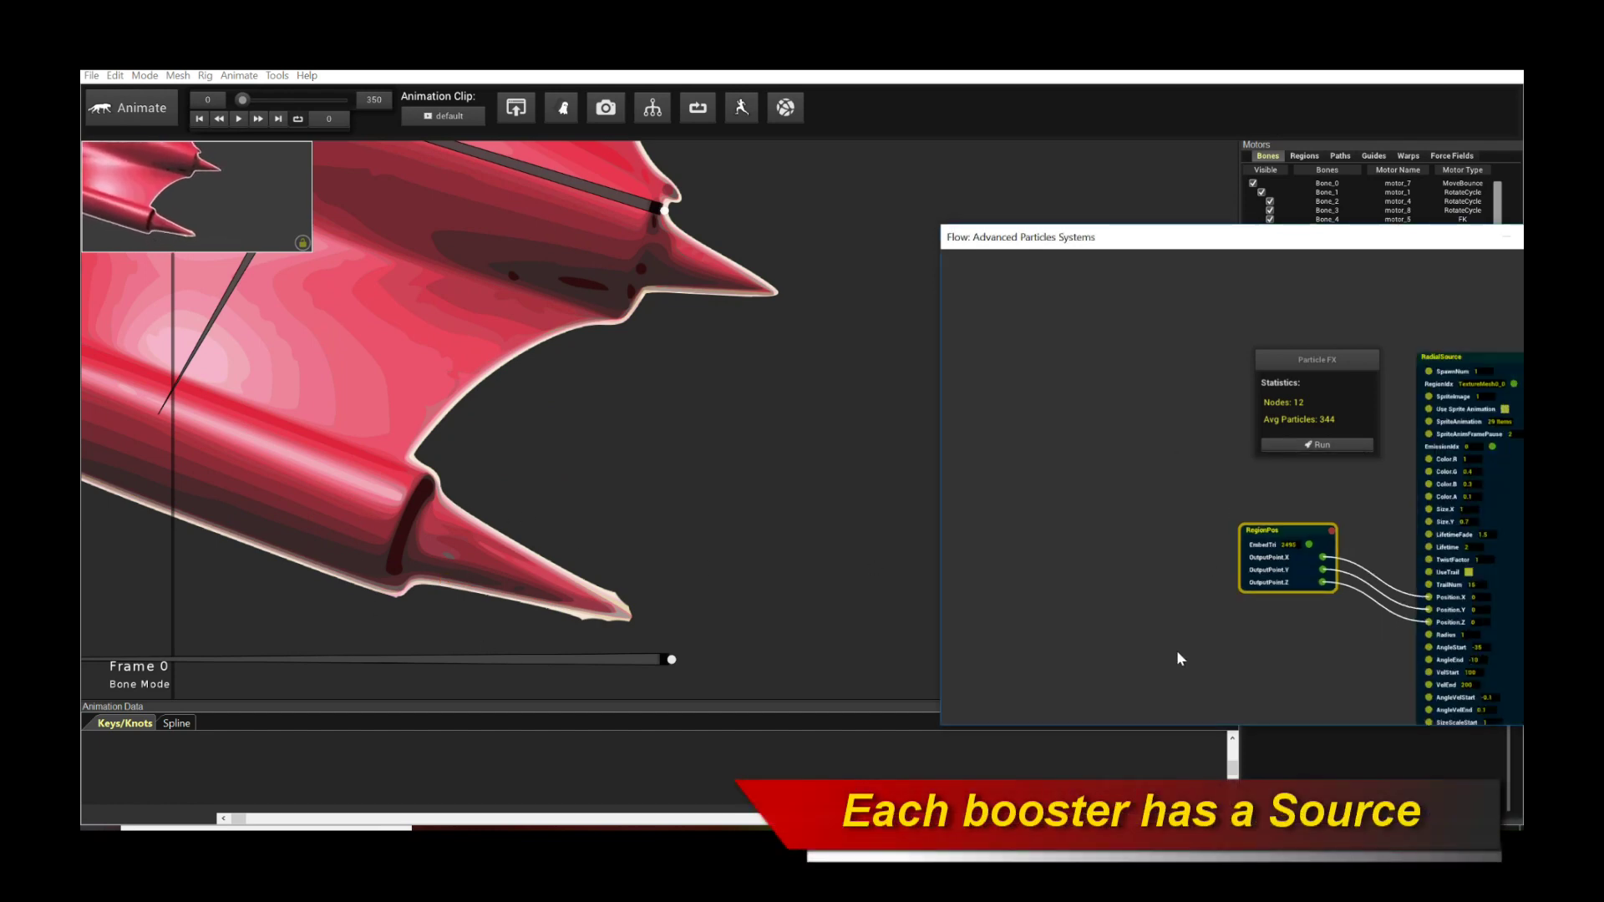
{"action": "left_click_drag", "start_coordinate": [1178, 652], "coordinate": [1109, 505]}
{"action": "left_click_drag", "start_coordinate": [1146, 617], "coordinate": [1100, 604]}
{"action": "left_click_drag", "start_coordinate": [1116, 537], "coordinate": [1131, 433]}
{"action": "scroll", "coordinate": [1190, 491], "scroll_direction": "up", "scroll_amount": 2}
{"action": "left_click", "coordinate": [1223, 667]}
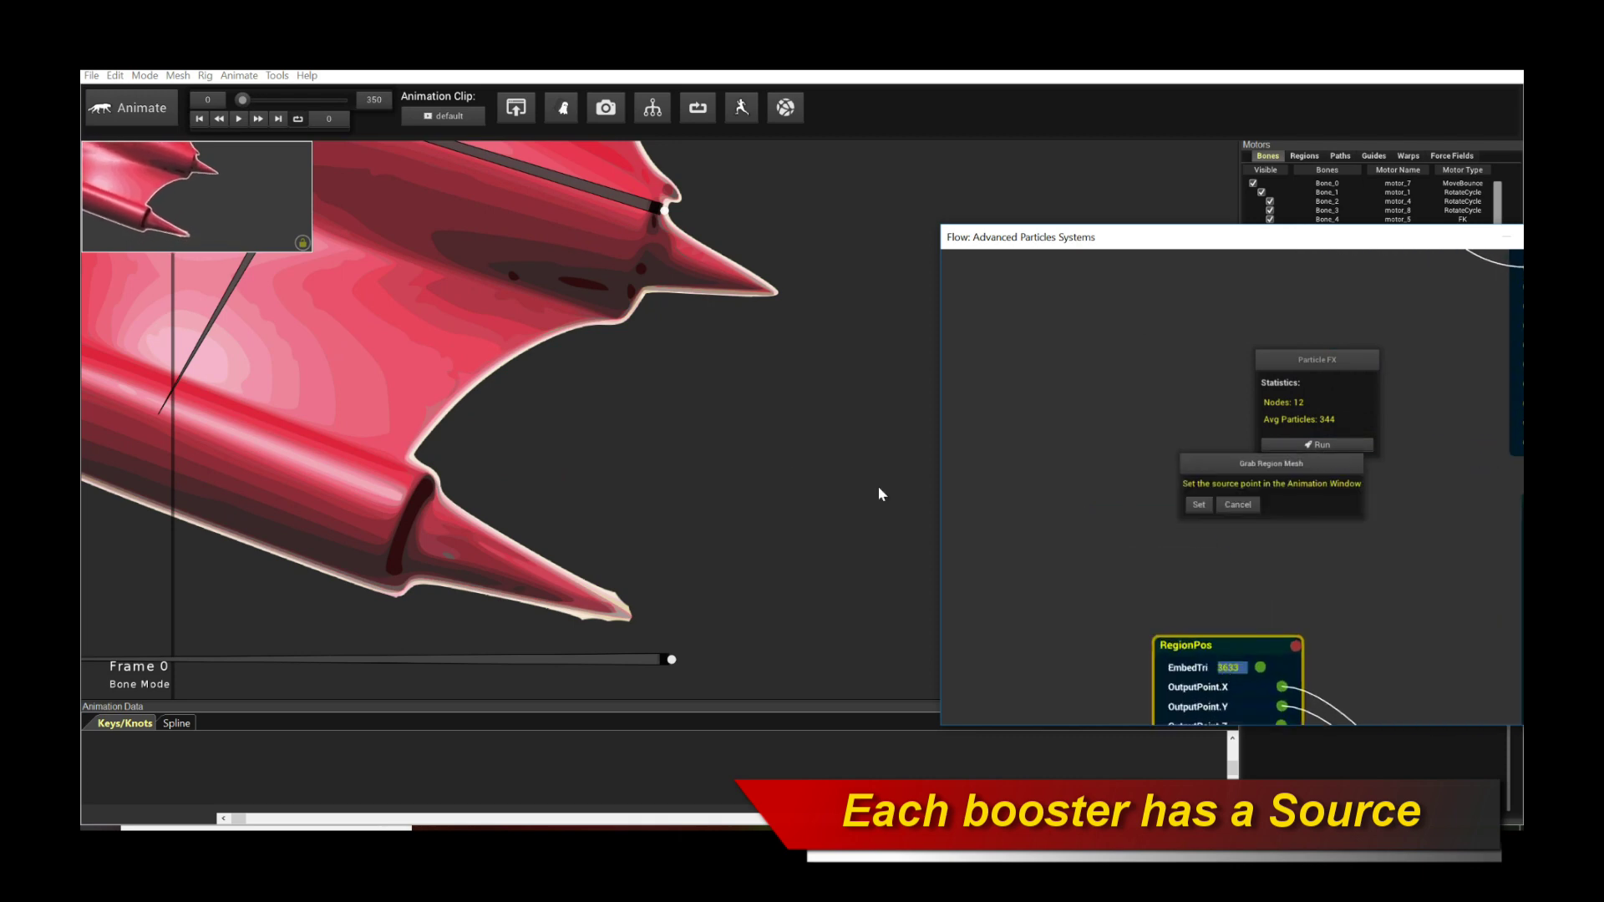
{"action": "left_click_drag", "start_coordinate": [830, 391], "coordinate": [792, 562]}
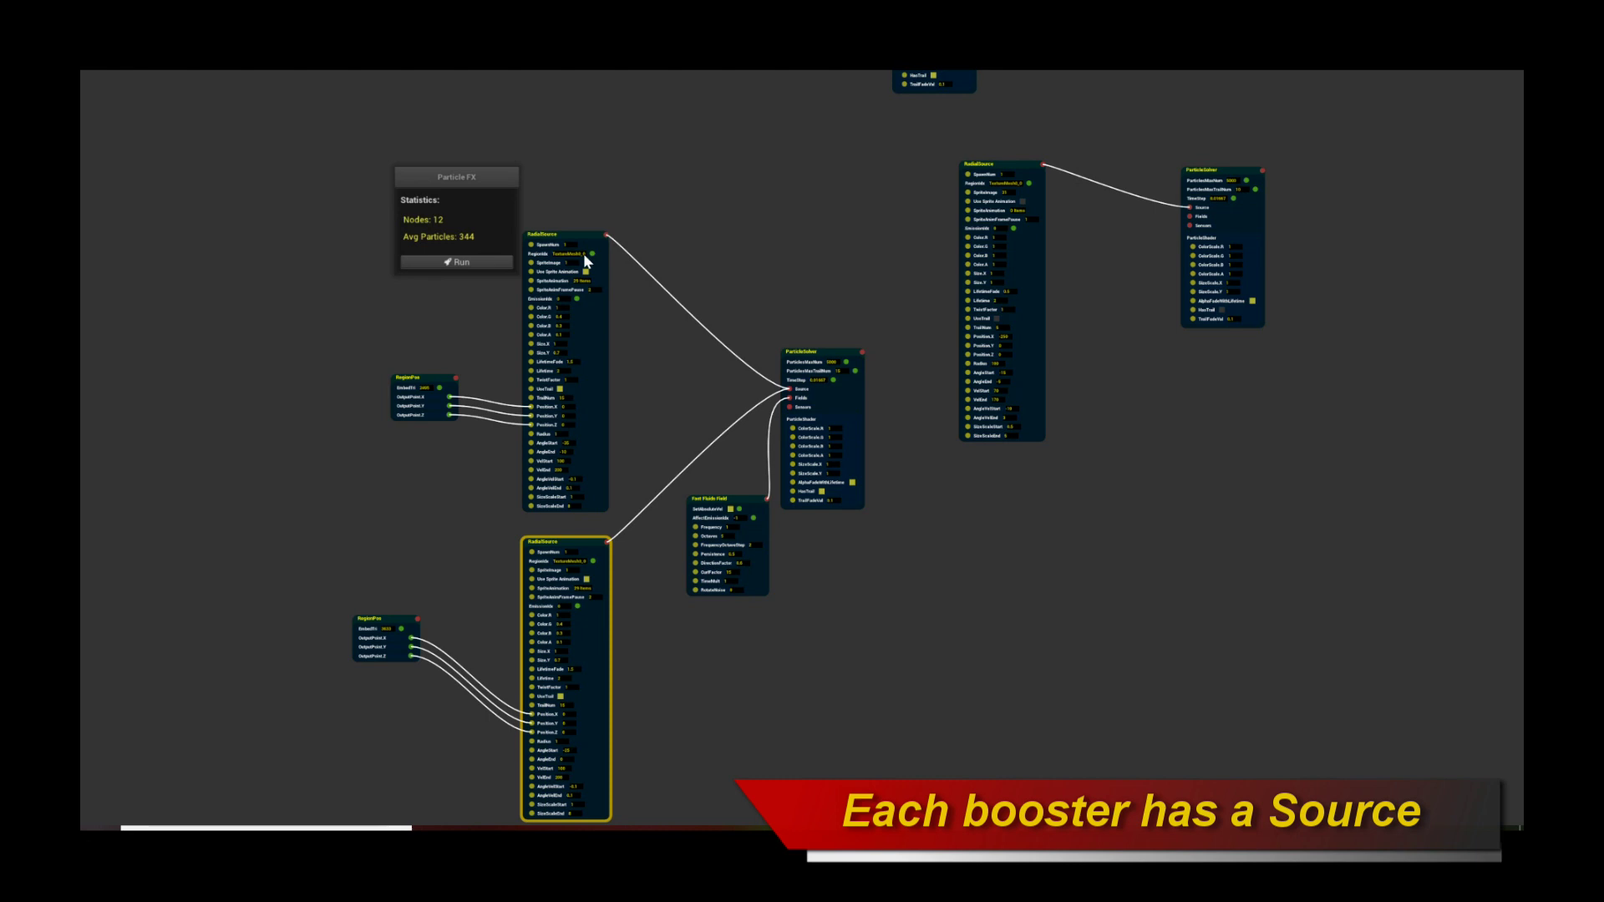
Select the upper and lower booster RadialSource nodes in turn, moving the Particle FX panel clear of them
{"action": "left_click", "coordinate": [579, 235]}
{"action": "left_click_drag", "start_coordinate": [453, 179], "coordinate": [396, 166]}
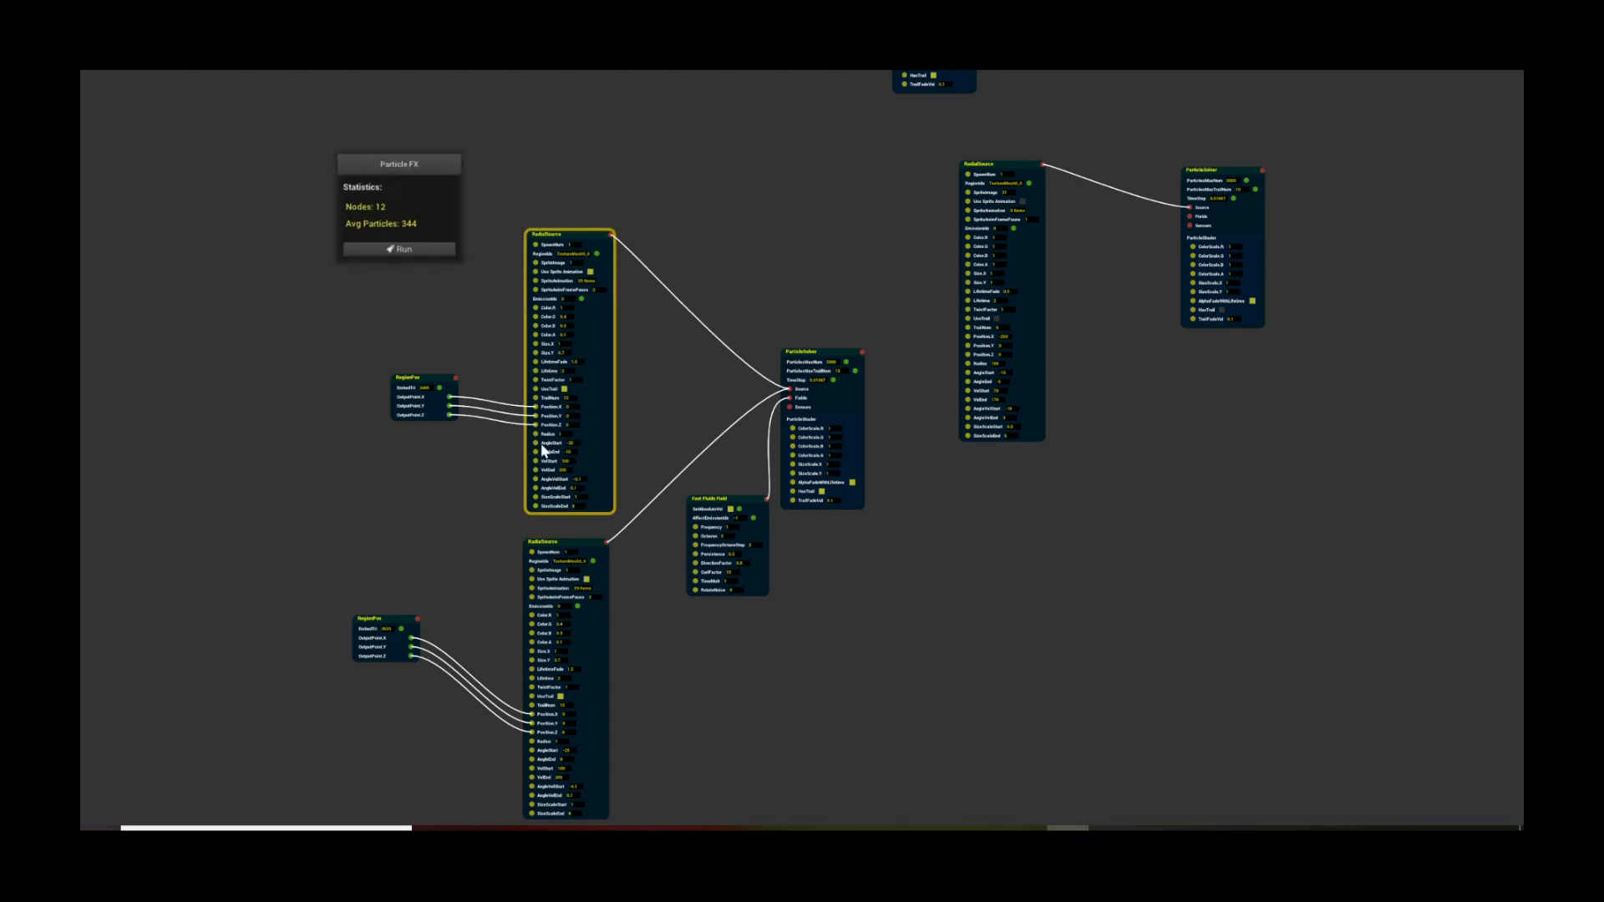
{"action": "left_click", "coordinate": [567, 544]}
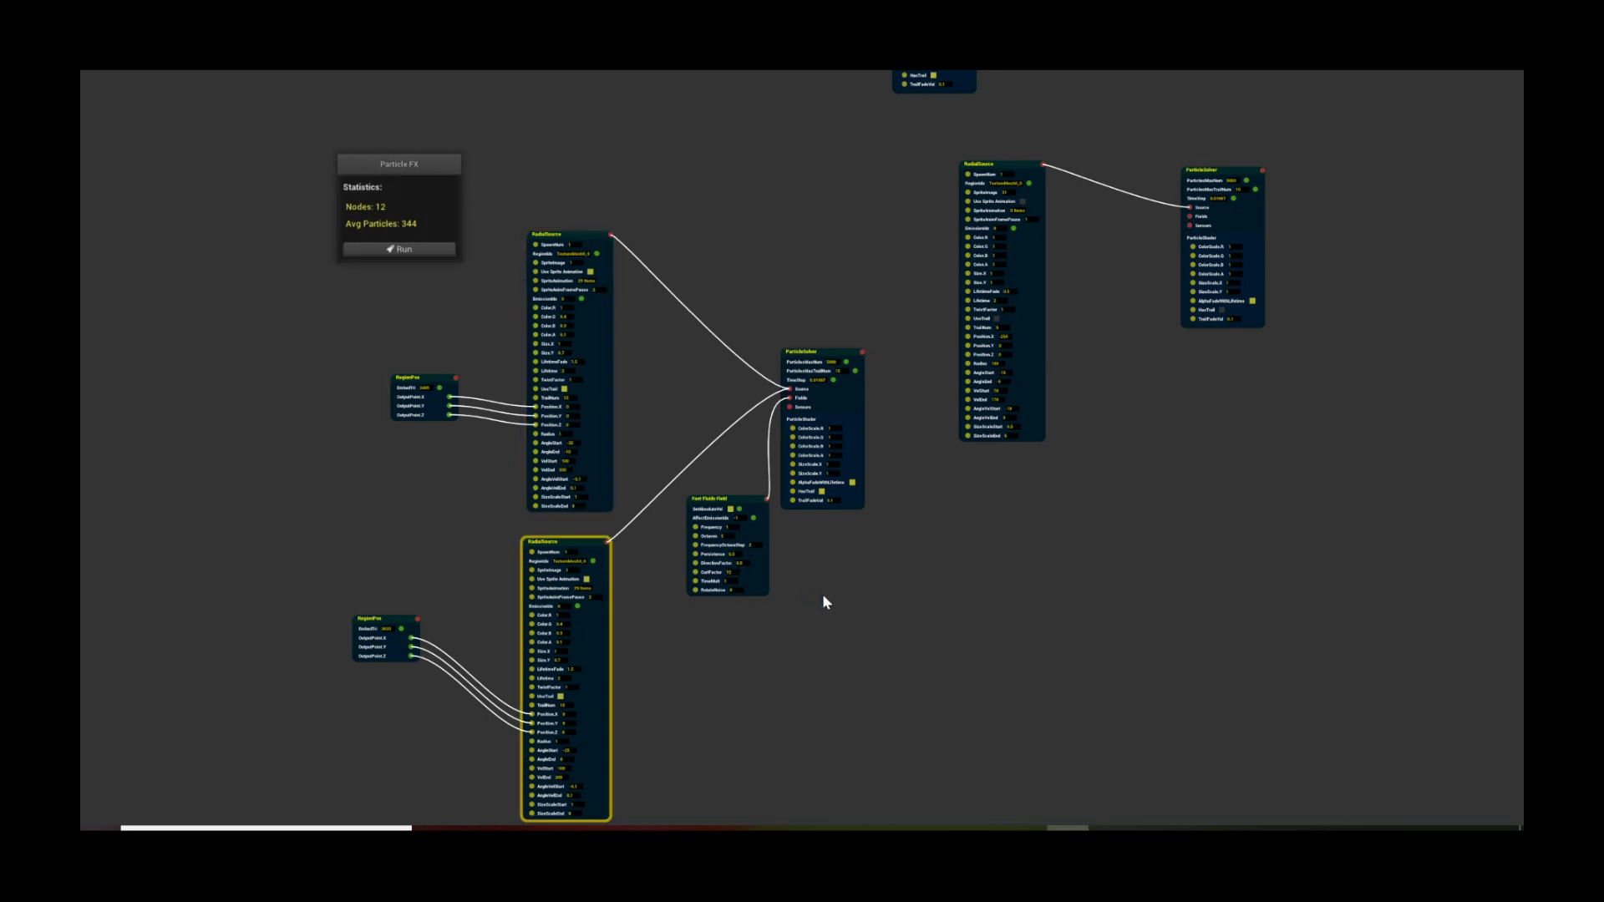
Move the Fast Fluids Field node slightly away from the ParticleSolver it feeds and inspect its CurlFactor field
{"action": "scroll", "coordinate": [902, 562], "scroll_direction": "up", "scroll_amount": 5}
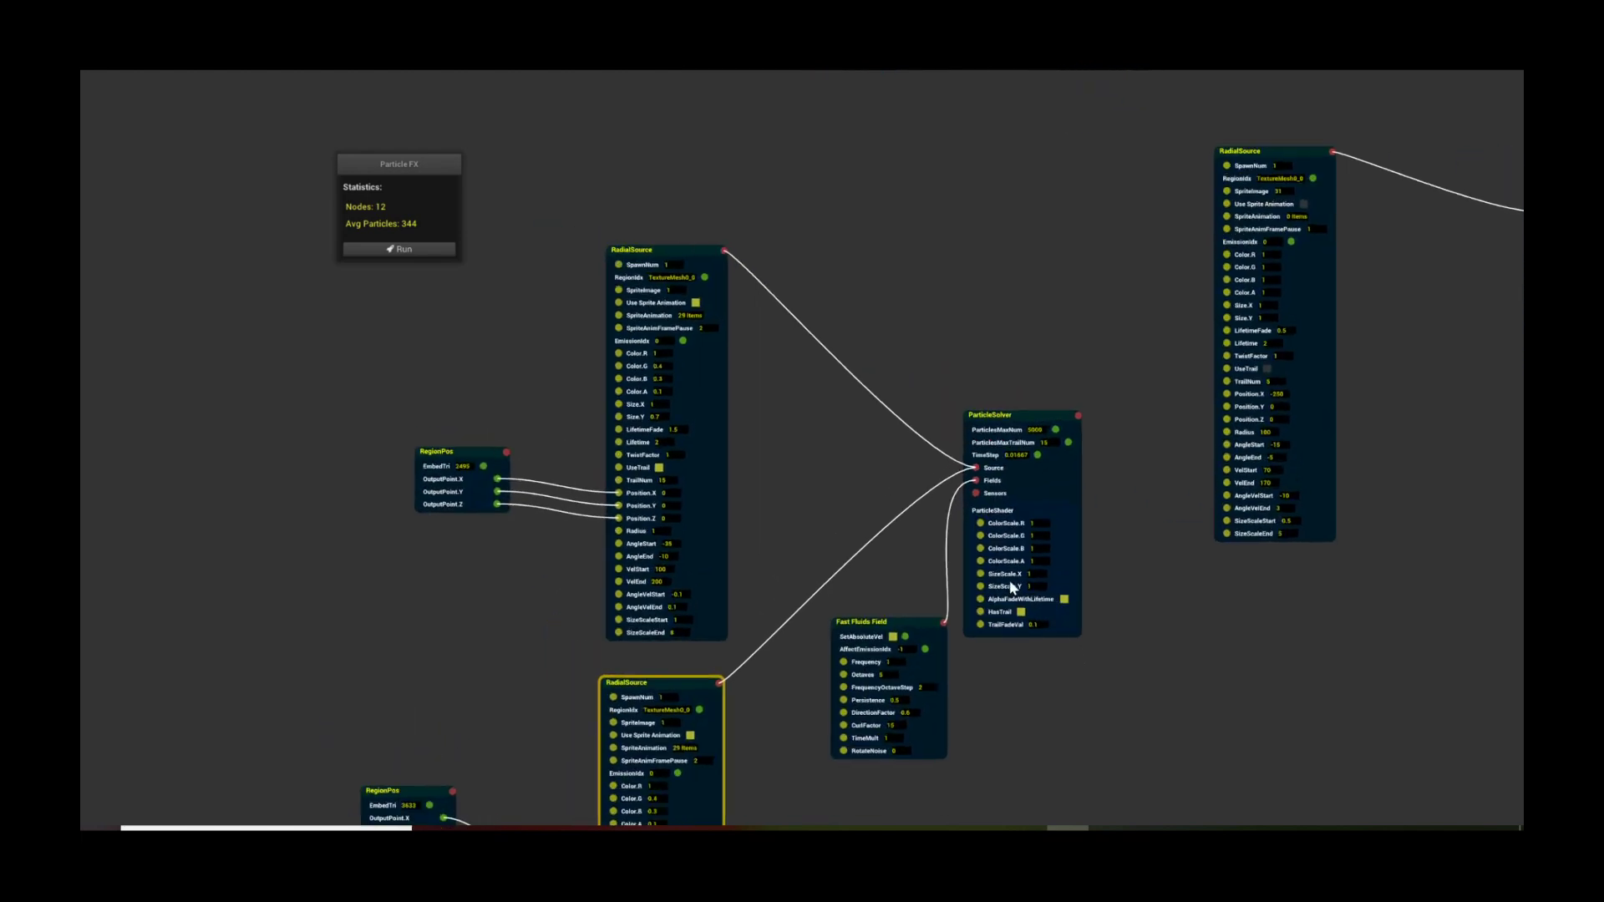
{"action": "left_click_drag", "start_coordinate": [1062, 604], "coordinate": [879, 518]}
{"action": "scroll", "coordinate": [1102, 650], "scroll_direction": "up", "scroll_amount": 1}
{"action": "left_click_drag", "start_coordinate": [1103, 650], "coordinate": [913, 579]}
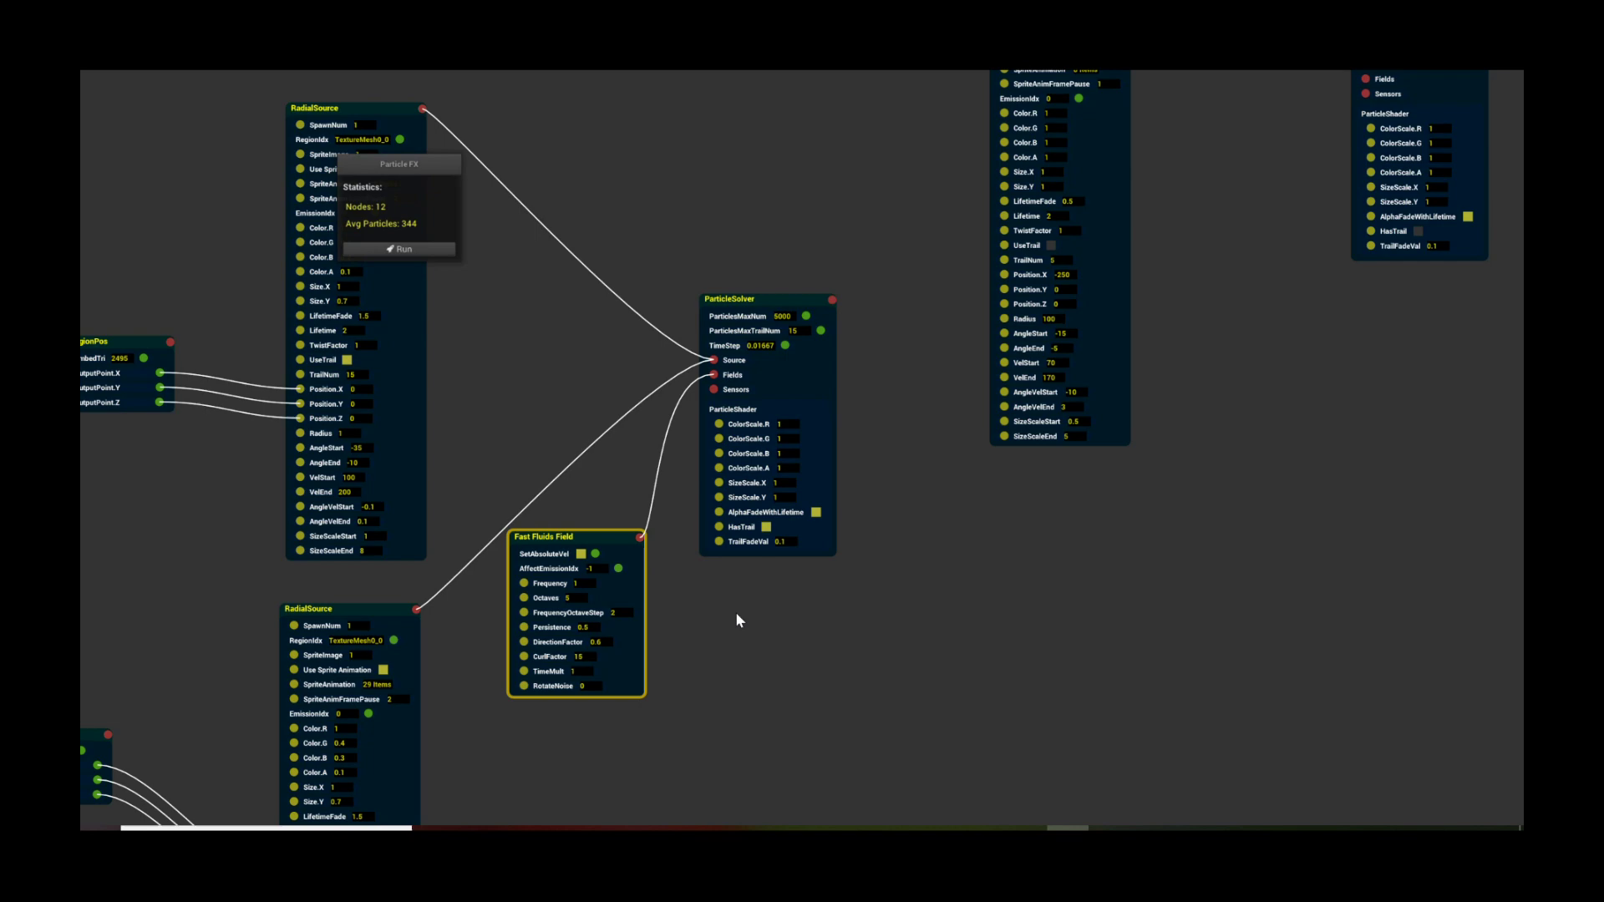
{"action": "left_click_drag", "start_coordinate": [757, 624], "coordinate": [725, 539]}
{"action": "scroll", "coordinate": [726, 543], "scroll_direction": "up", "scroll_amount": 1}
{"action": "left_click_drag", "start_coordinate": [820, 609], "coordinate": [747, 468]}
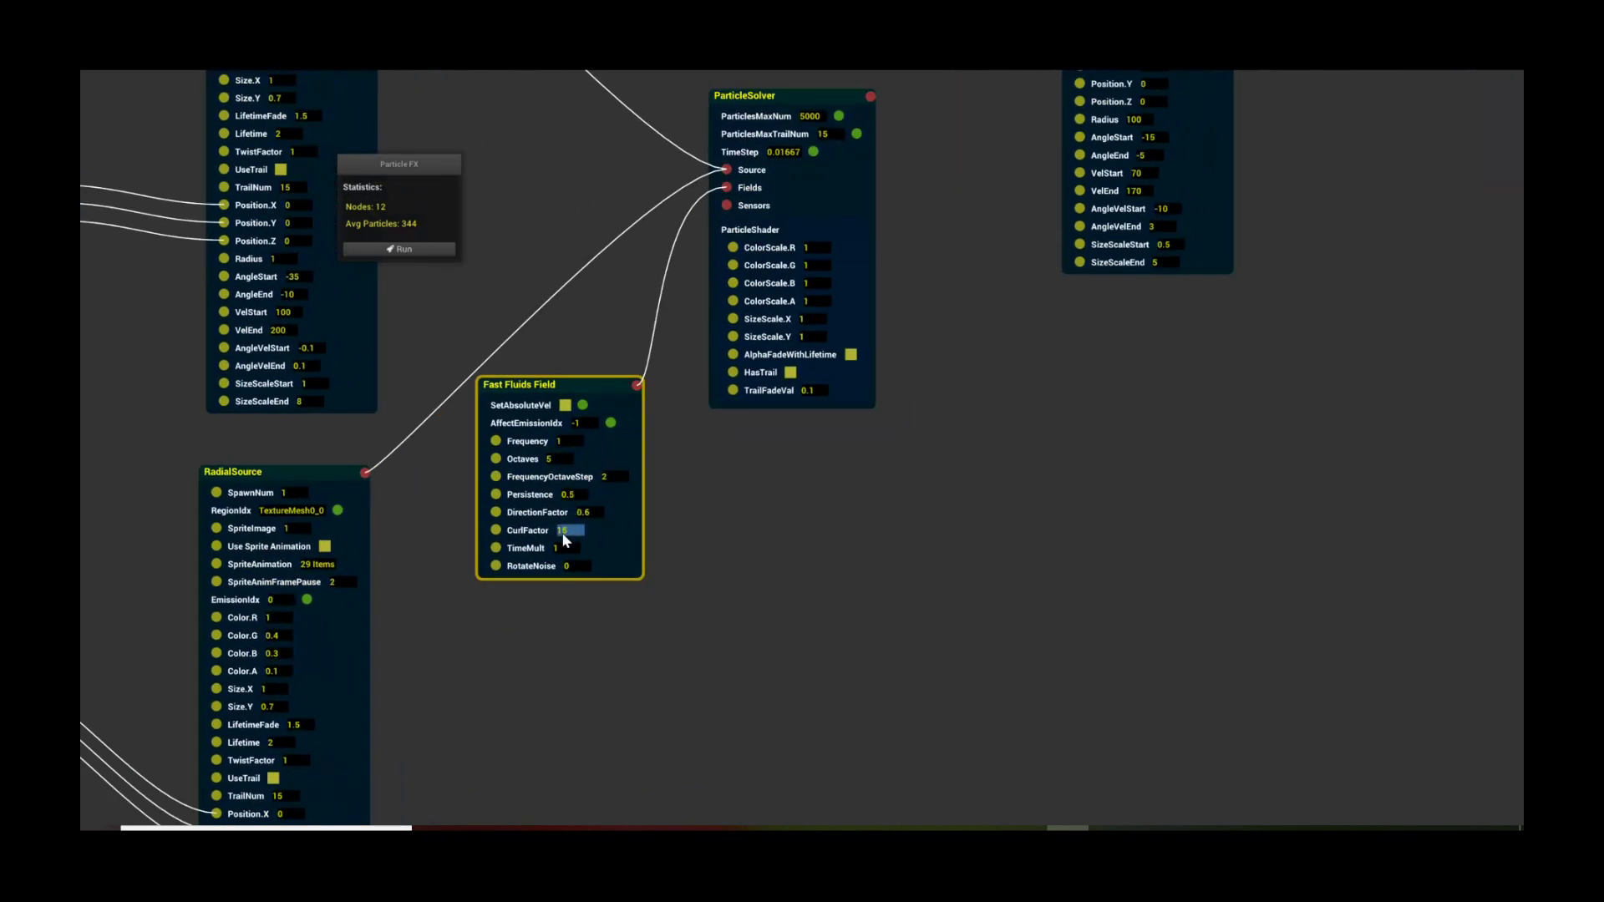
{"action": "left_click", "coordinate": [651, 535]}
Move the ParticleSolver node slightly farther from the Fast Fluids Field node and inspect its ParticlesMaxTrailNum field
{"action": "left_click_drag", "start_coordinate": [747, 474], "coordinate": [717, 643]}
{"action": "left_click_drag", "start_coordinate": [756, 265], "coordinate": [800, 269]}
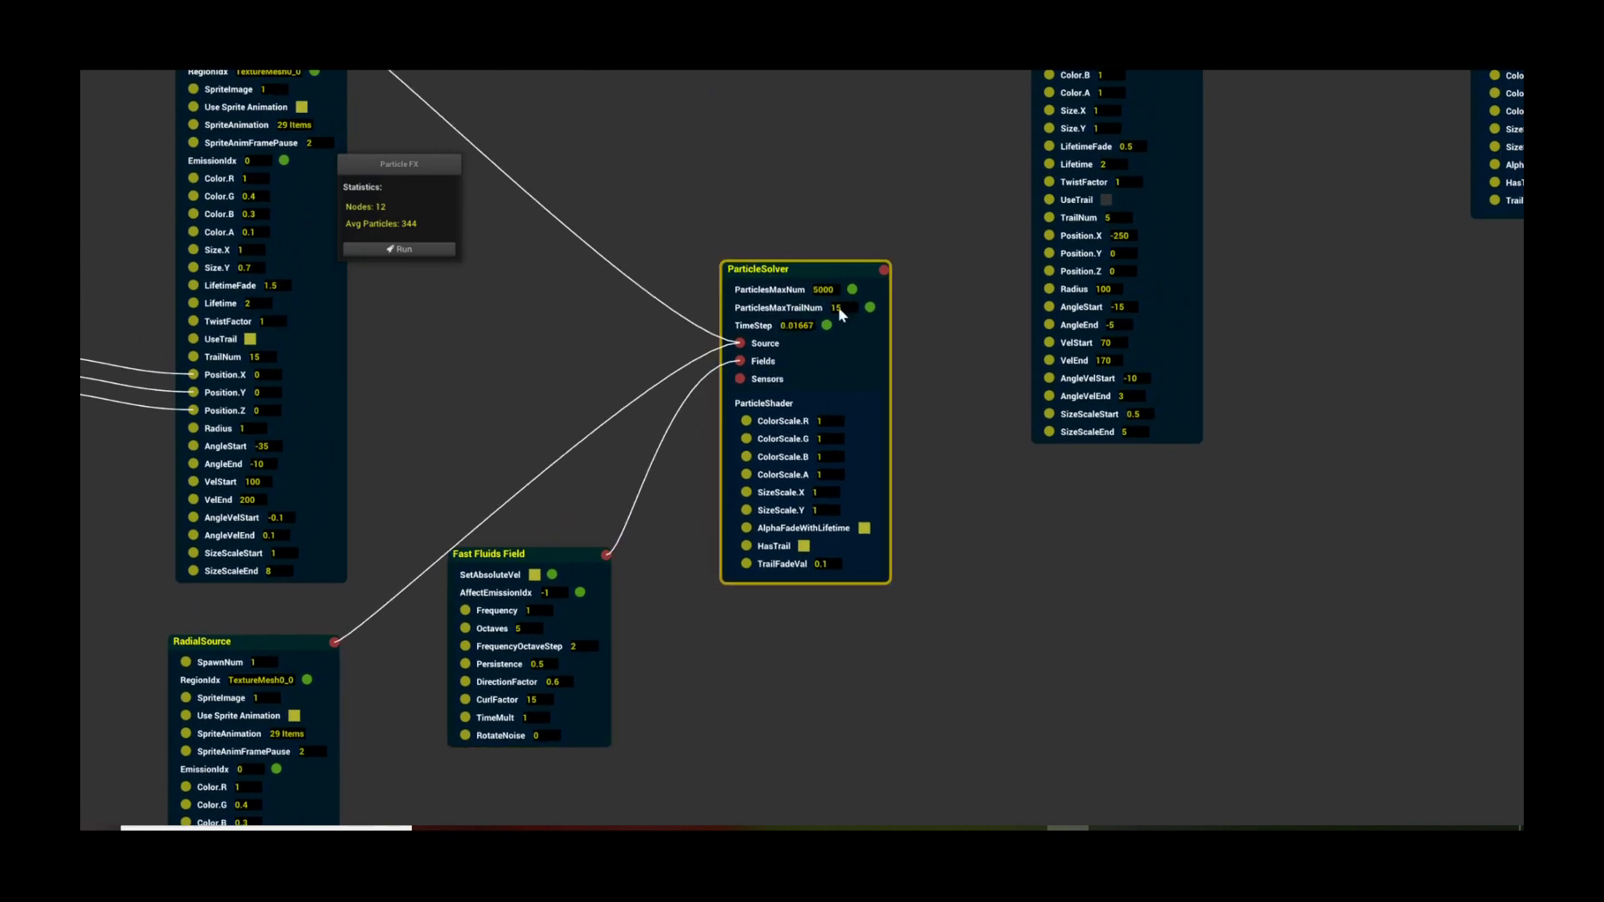
{"action": "scroll", "coordinate": [839, 307], "scroll_direction": "up", "scroll_amount": 1}
{"action": "double_click", "coordinate": [799, 323]}
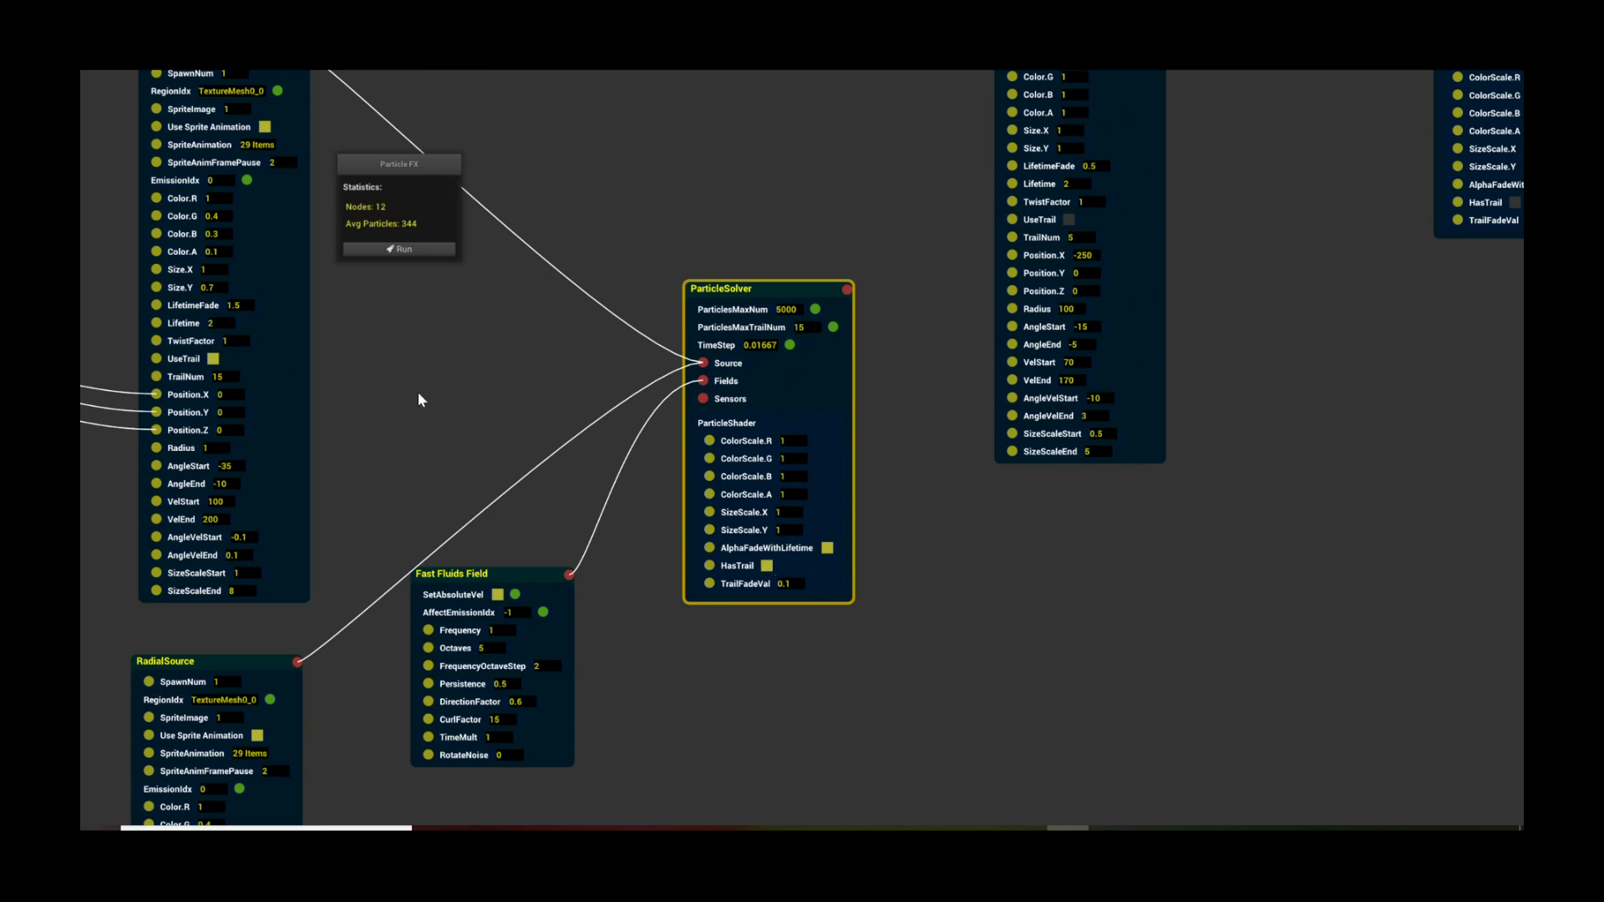
Bring the lower RadialSource node's full parameter list into view and move the Particle FX panel off it
{"action": "left_click_drag", "start_coordinate": [332, 481], "coordinate": [468, 264]}
{"action": "left_click_drag", "start_coordinate": [504, 565], "coordinate": [505, 332]}
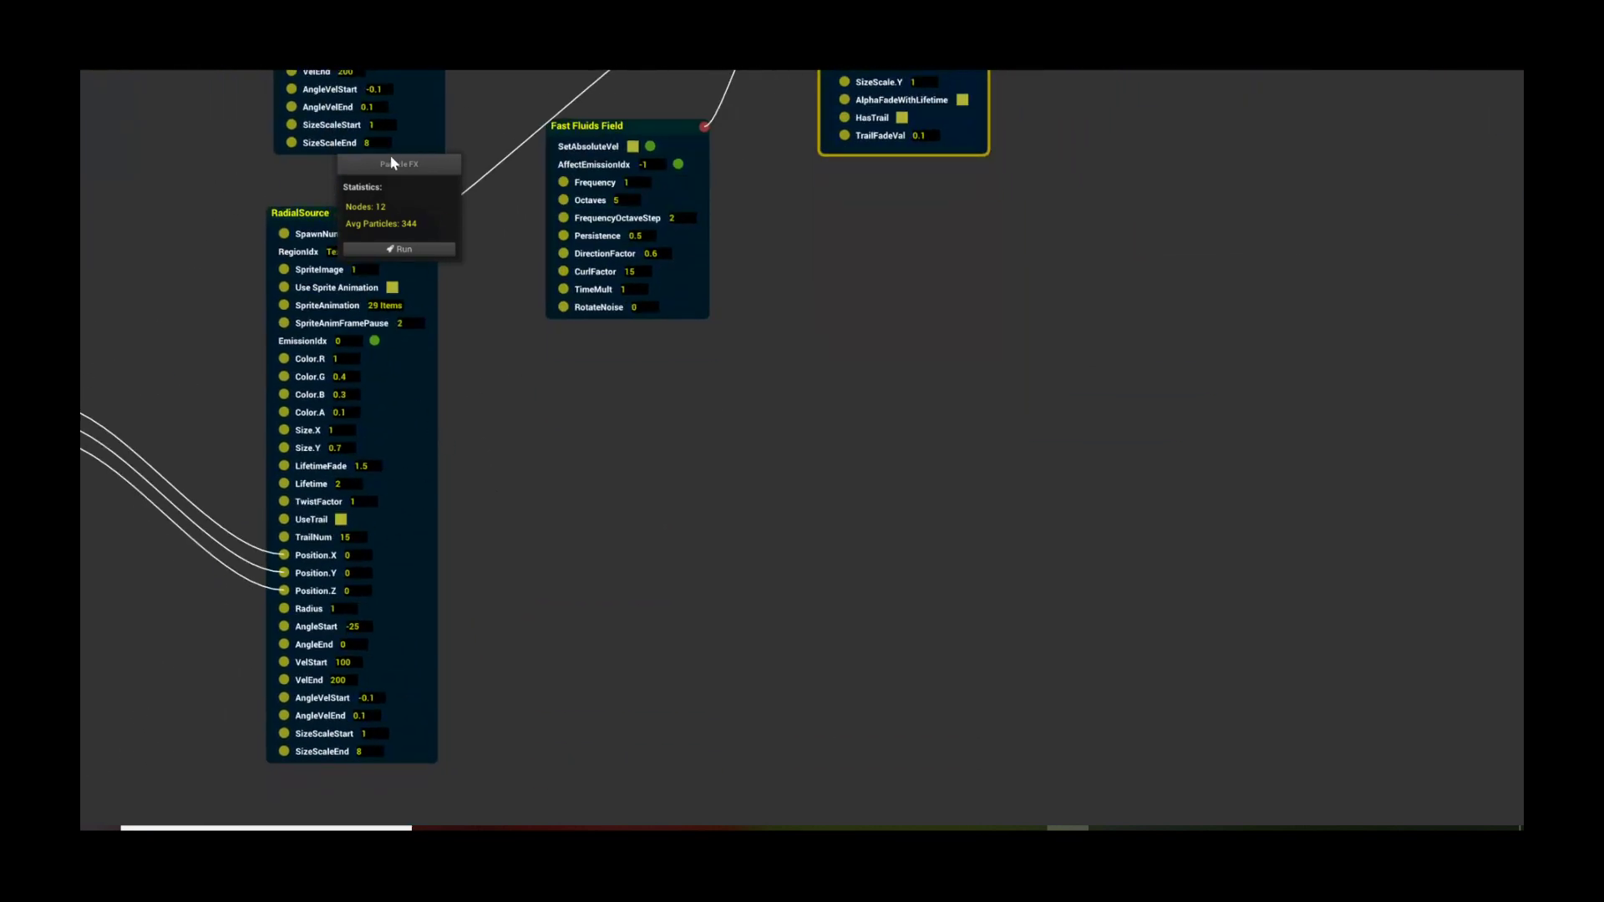
{"action": "left_click_drag", "start_coordinate": [391, 161], "coordinate": [720, 358]}
Restore and close the Flow editor, and play the spaceship animation to preview its particle effects
{"action": "double_click", "coordinate": [596, 70]}
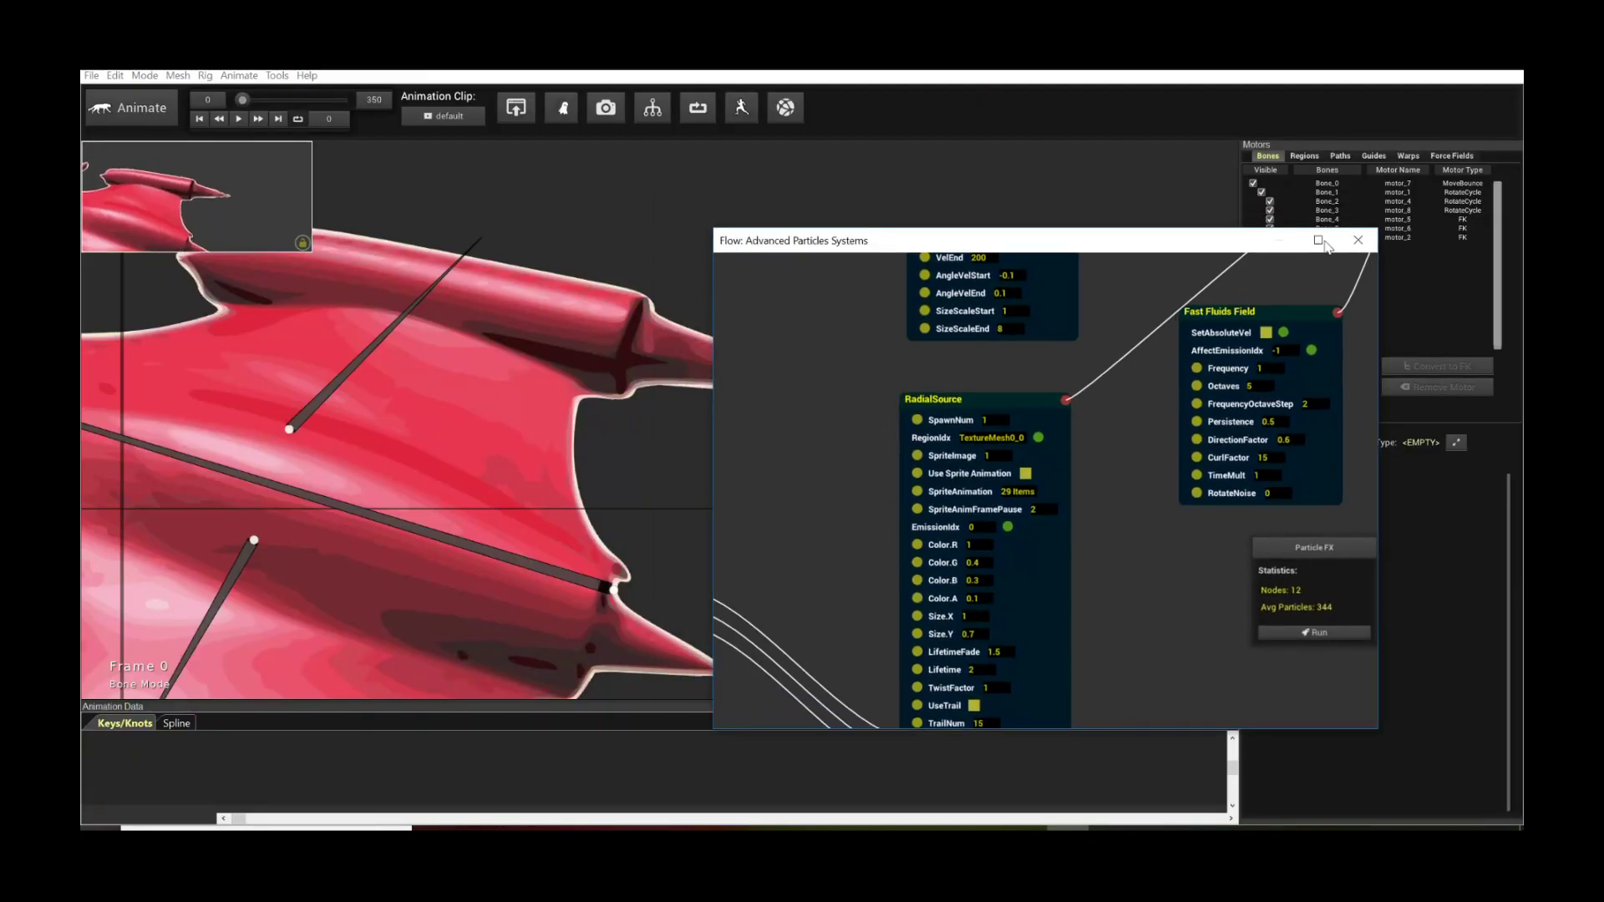
{"action": "left_click", "coordinate": [1368, 243]}
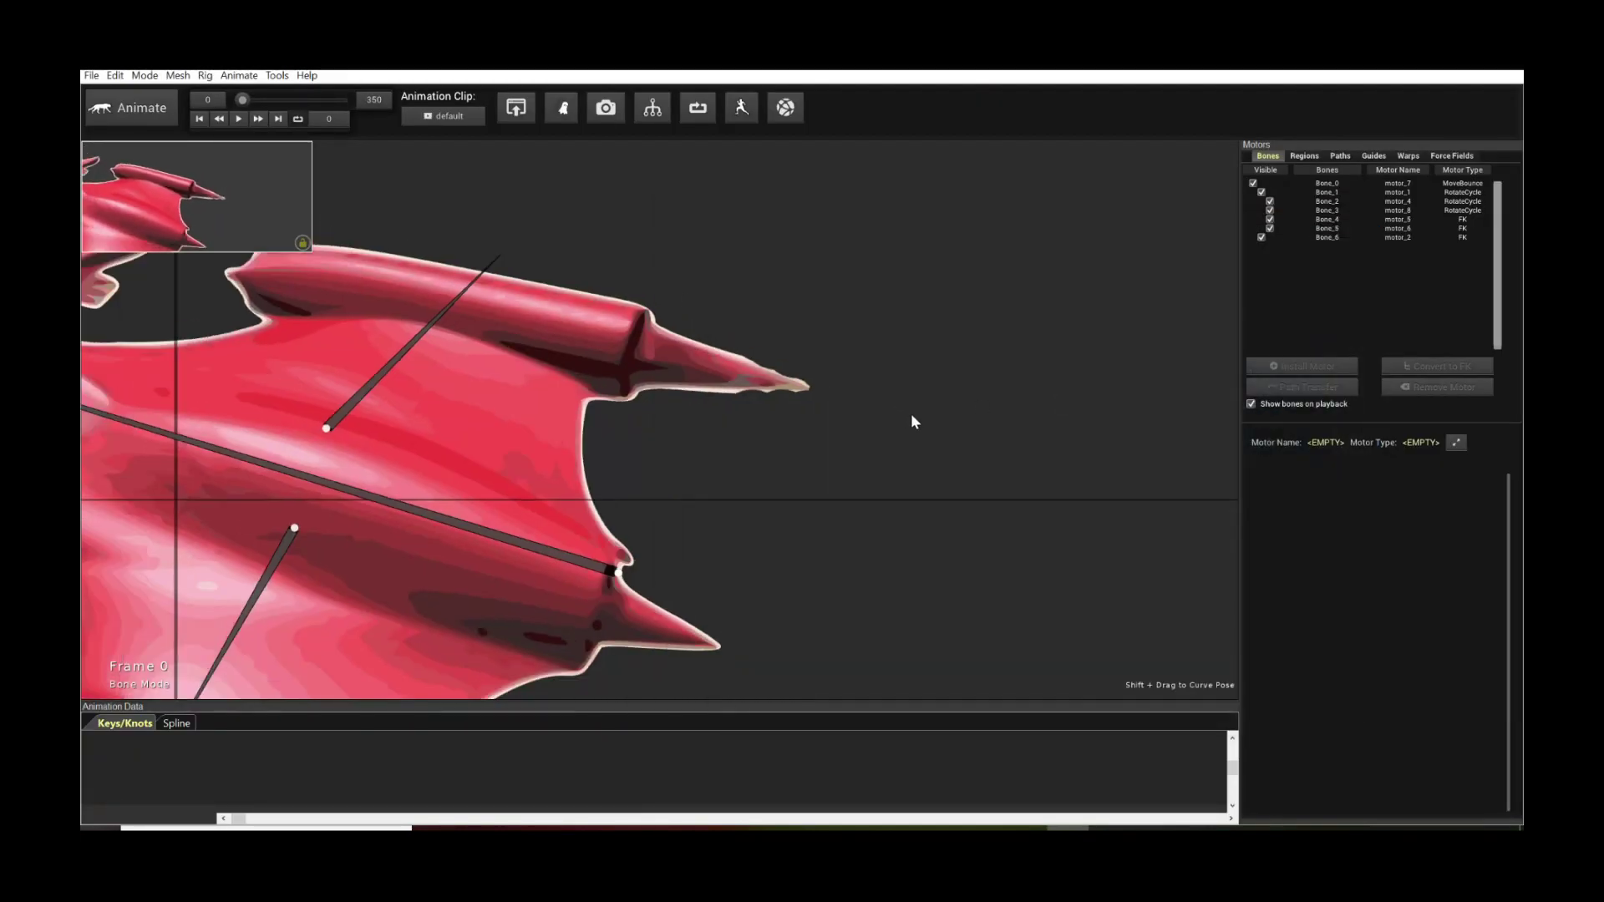
{"action": "key", "text": "space"}
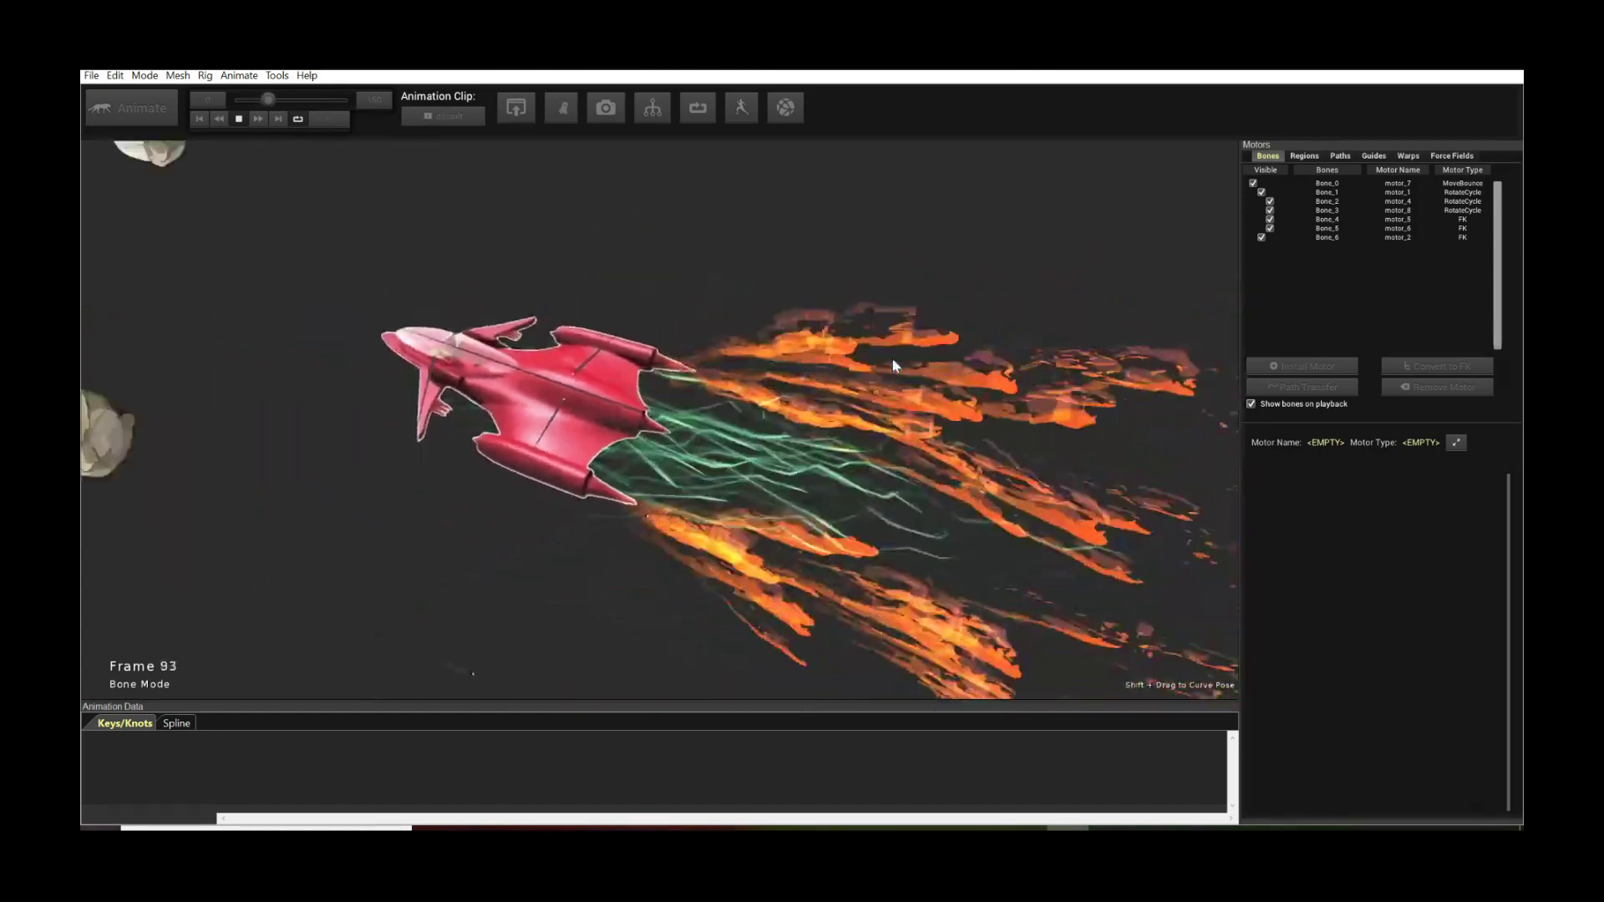